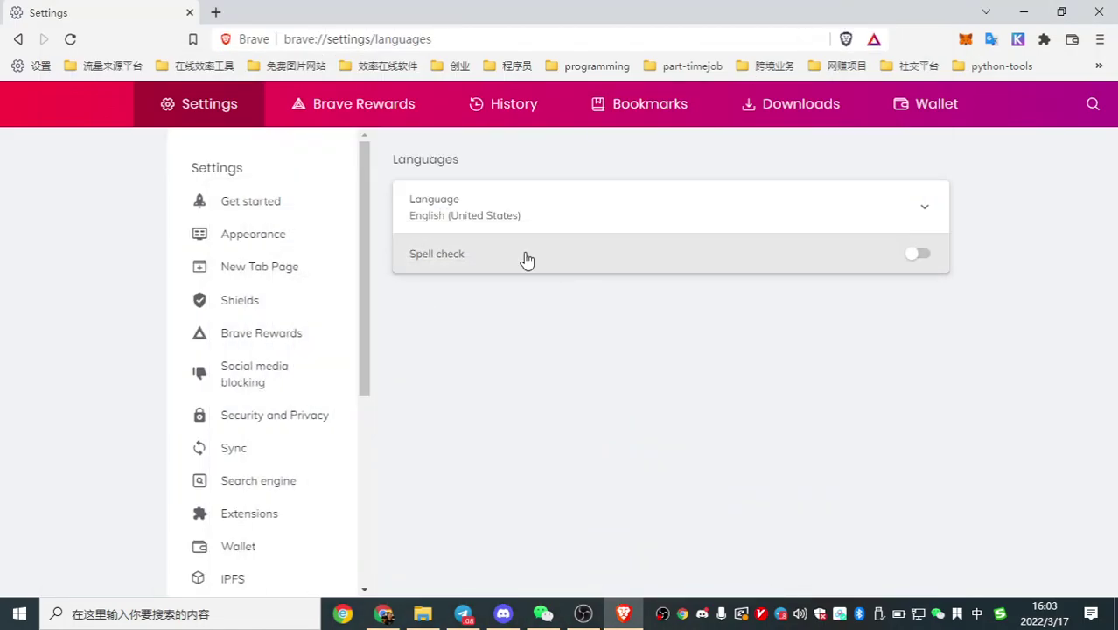
Step: Search Google for "google extensions" in a new tab and open the Chrome Web Store extensions page
left_click(216, 12)
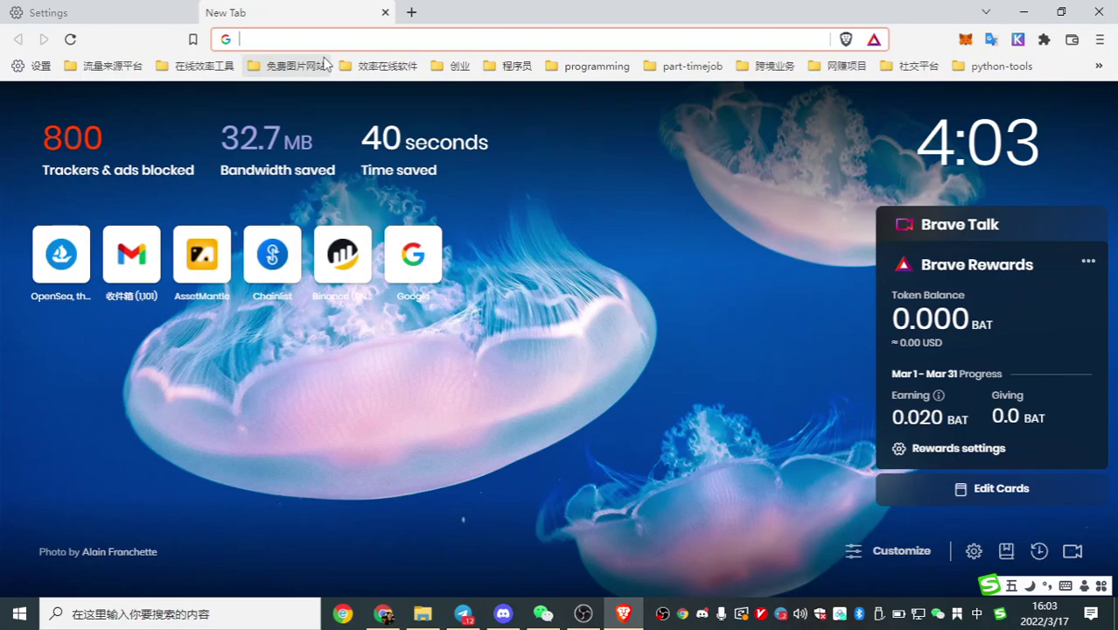
type("goo")
key("shift")
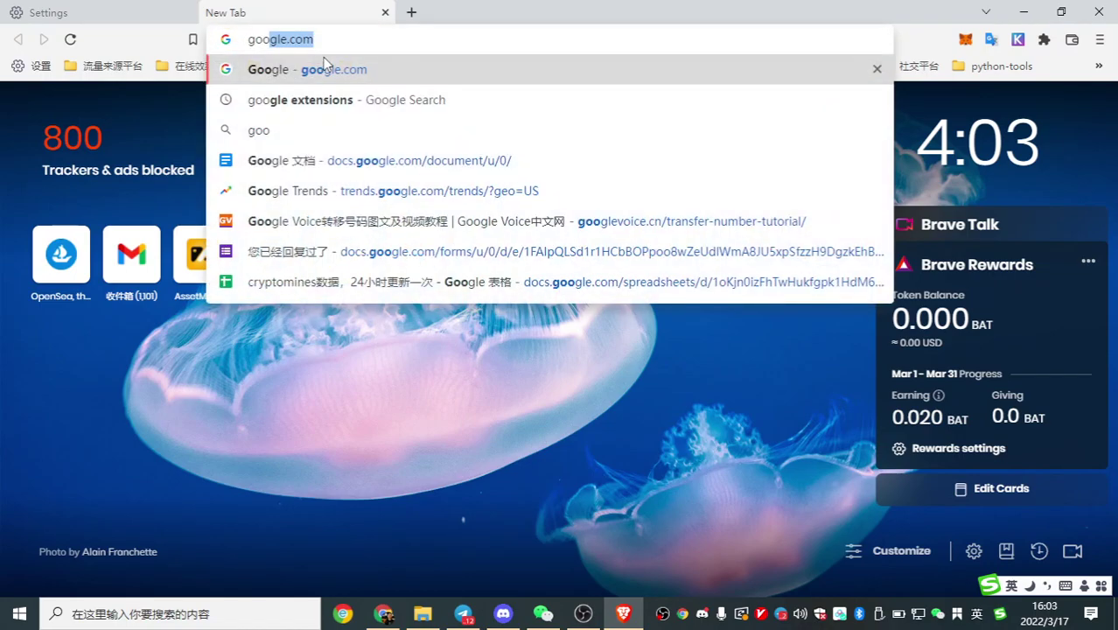
type("gle ex")
key("Return")
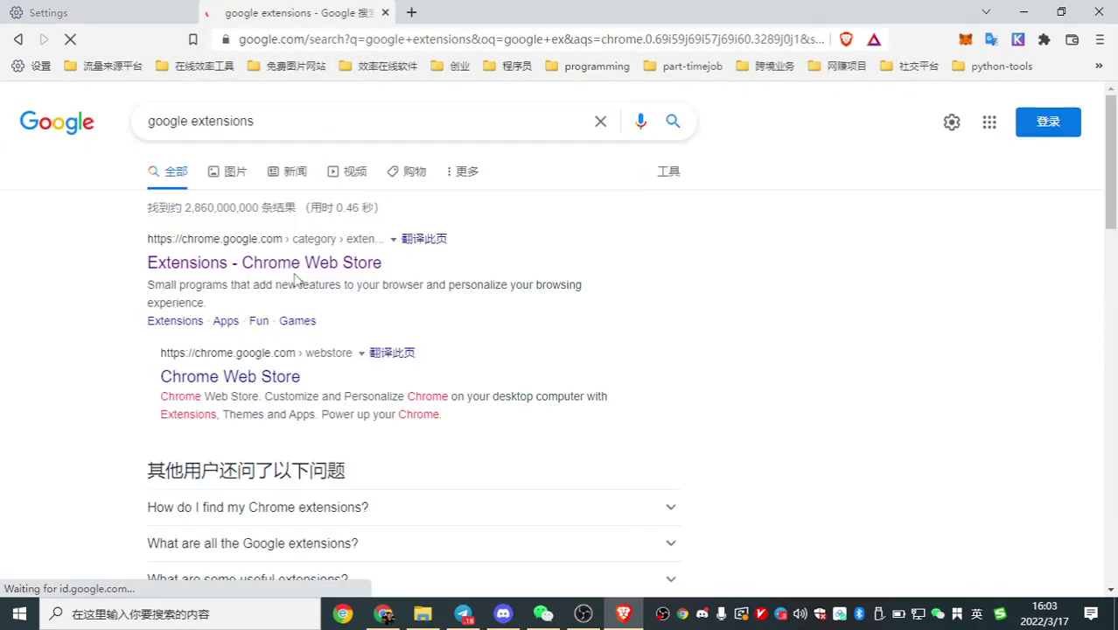
left_click(242, 272)
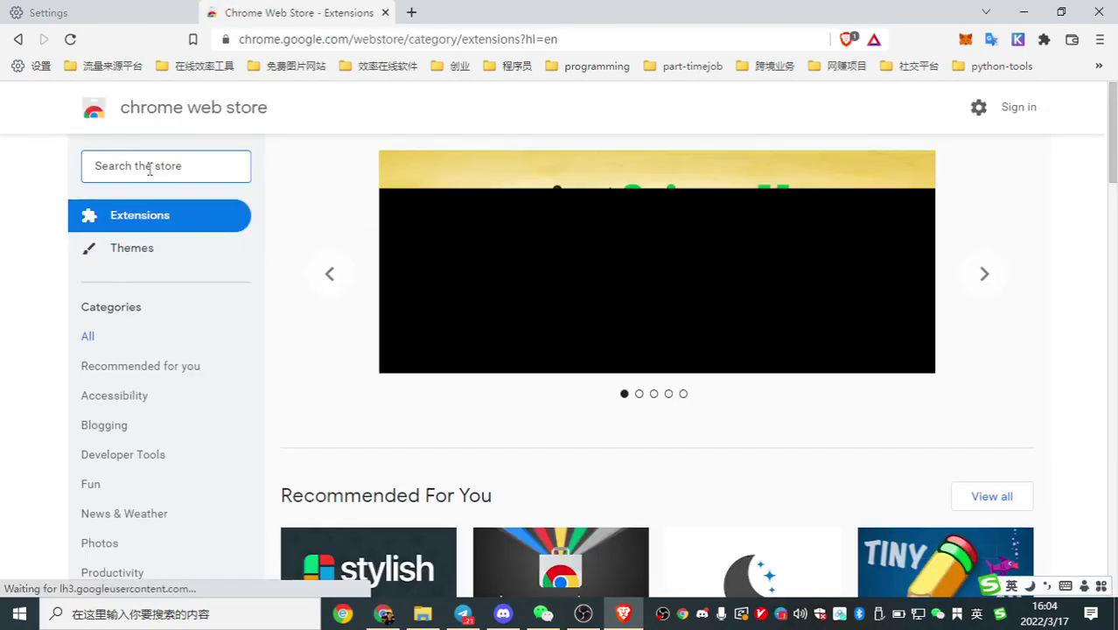
Step: Search the Chrome Web Store for x2y2 and open the OpenSea Sniper extension's page
type("x2y2")
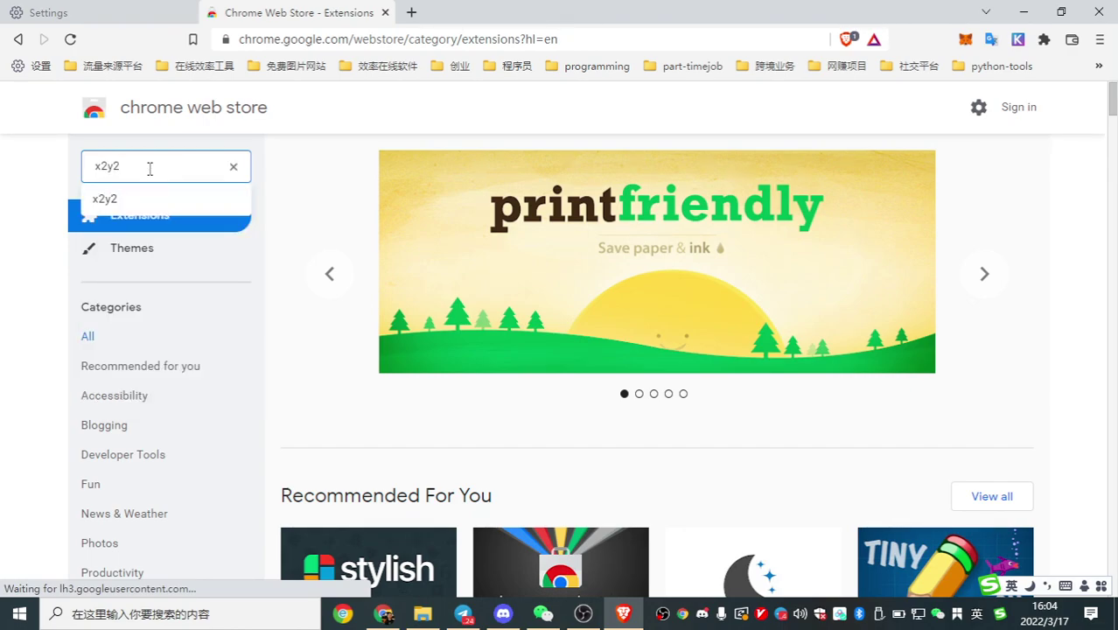
left_click(118, 208)
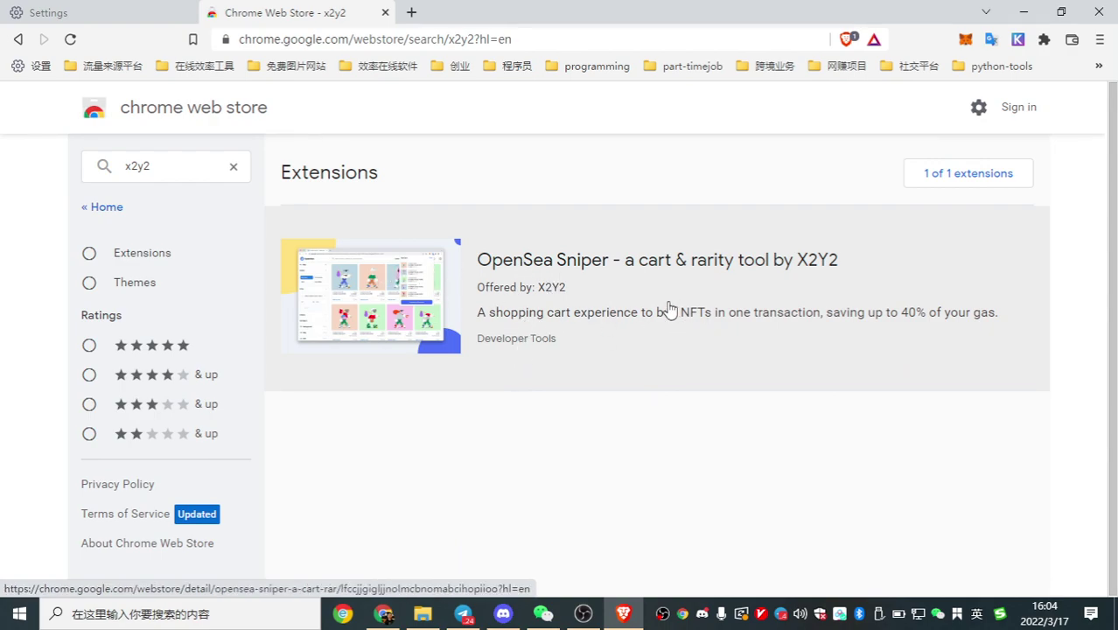
left_click(711, 304)
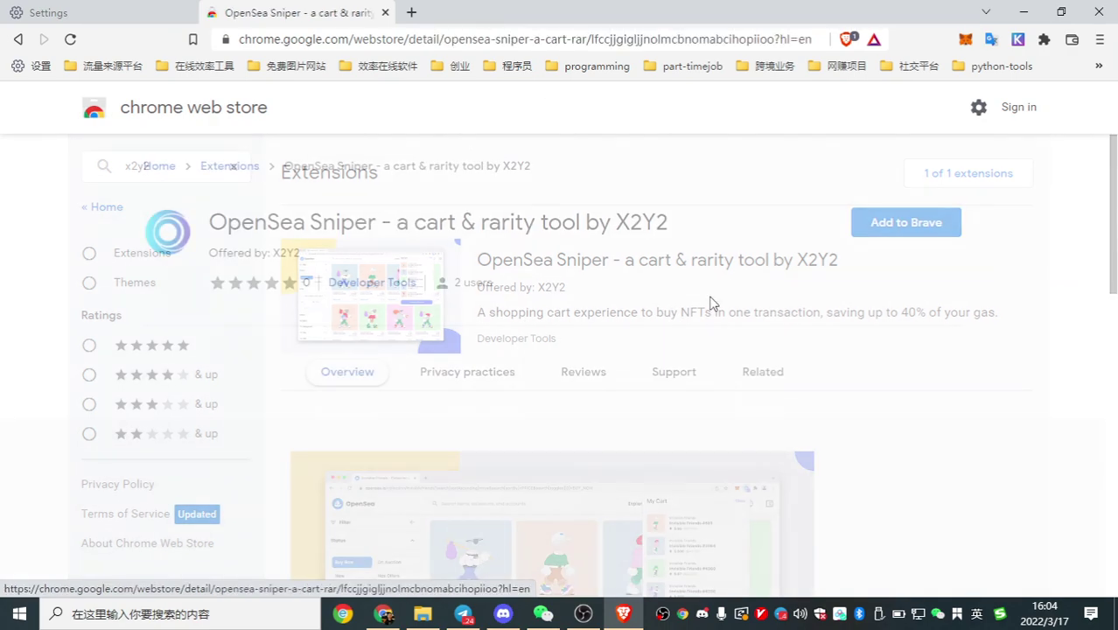
Step: Review the OpenSea Sniper overview and add the extension to Brave, accepting its requested permissions
scroll(702, 266, "down", 10)
scroll(507, 357, "up", 3)
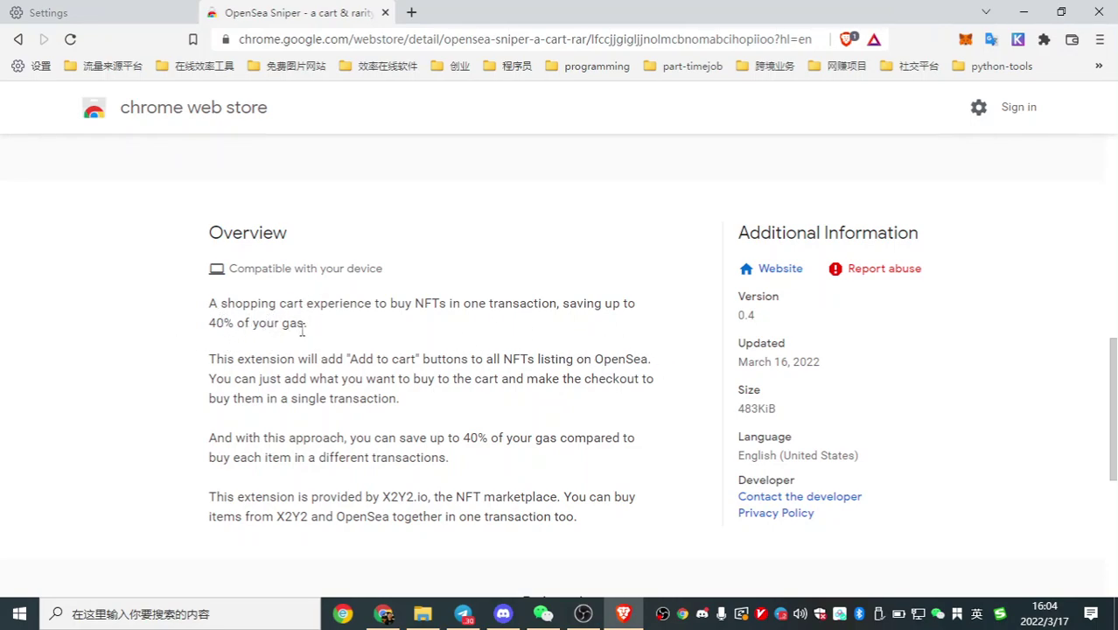
scroll(511, 457, "down", 2)
scroll(592, 360, "up", 8)
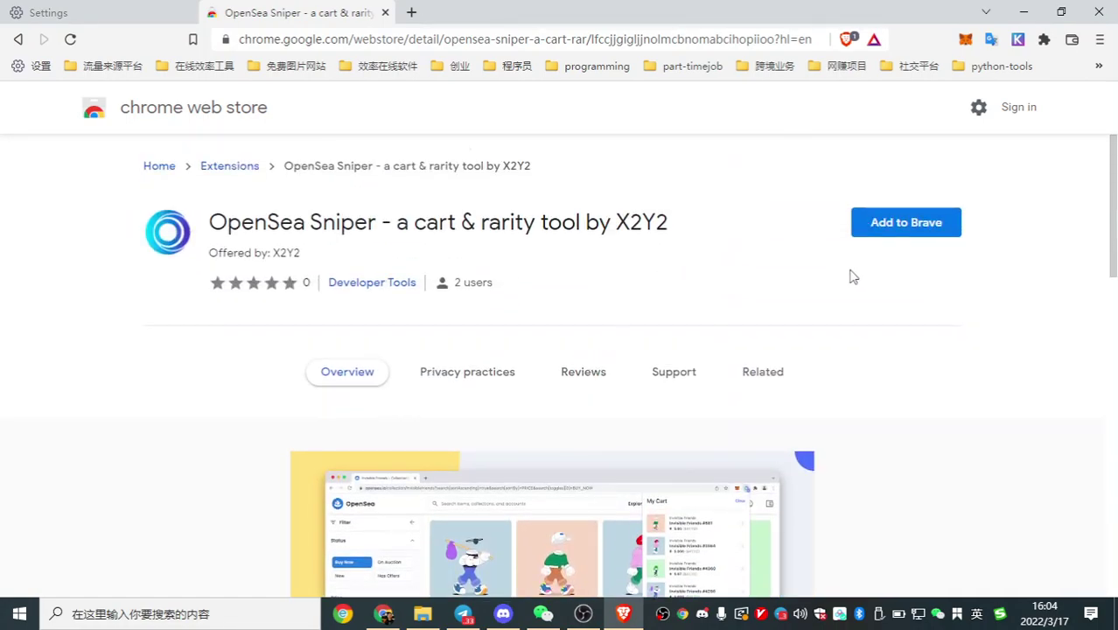
left_click(906, 224)
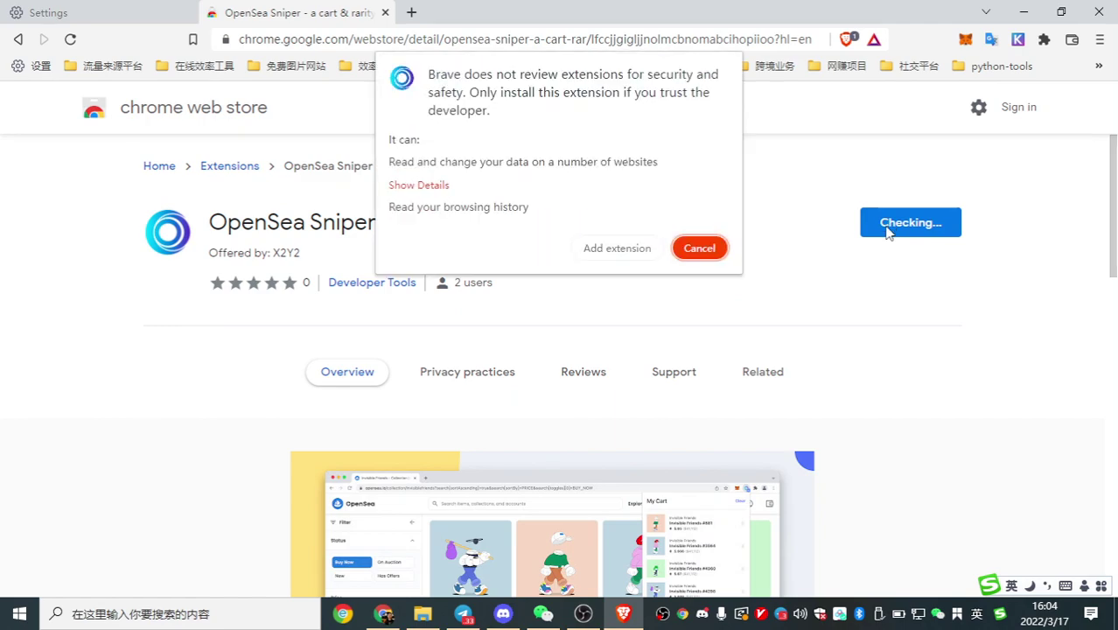
left_click(623, 251)
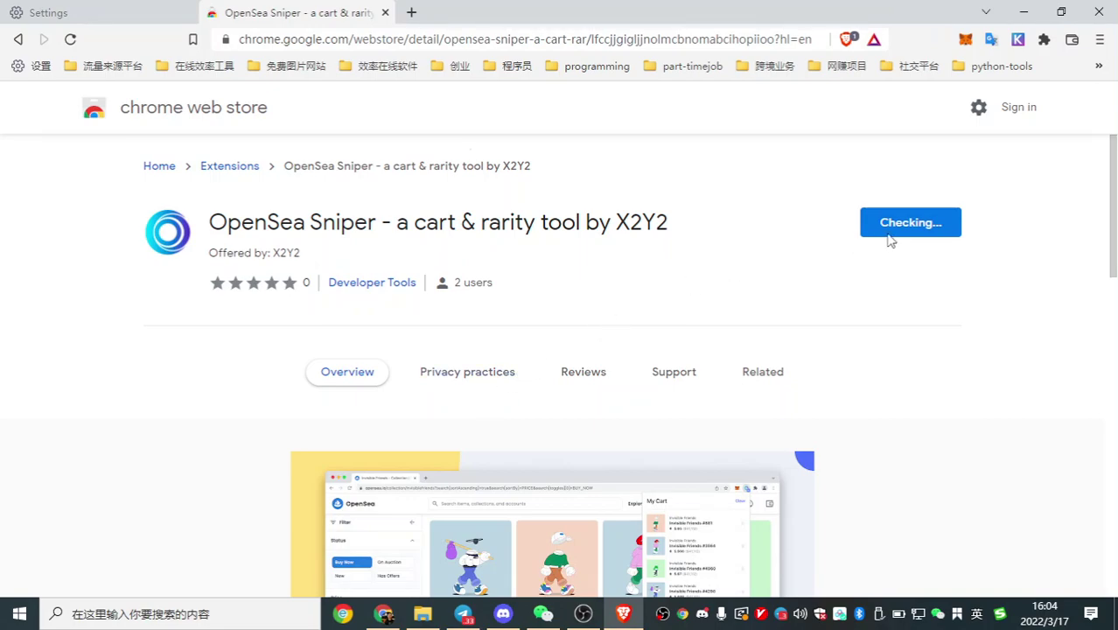
scroll(983, 297, "down", 3)
scroll(983, 298, "up", 3)
scroll(843, 257, "down", 8)
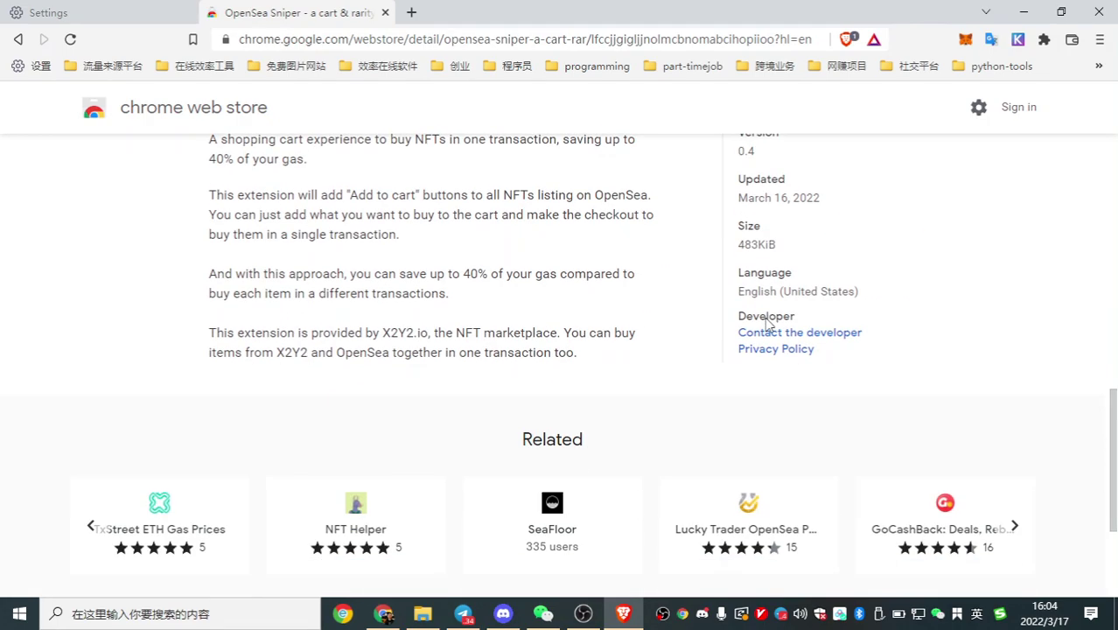
scroll(768, 324, "up", 4)
scroll(768, 324, "up", 5)
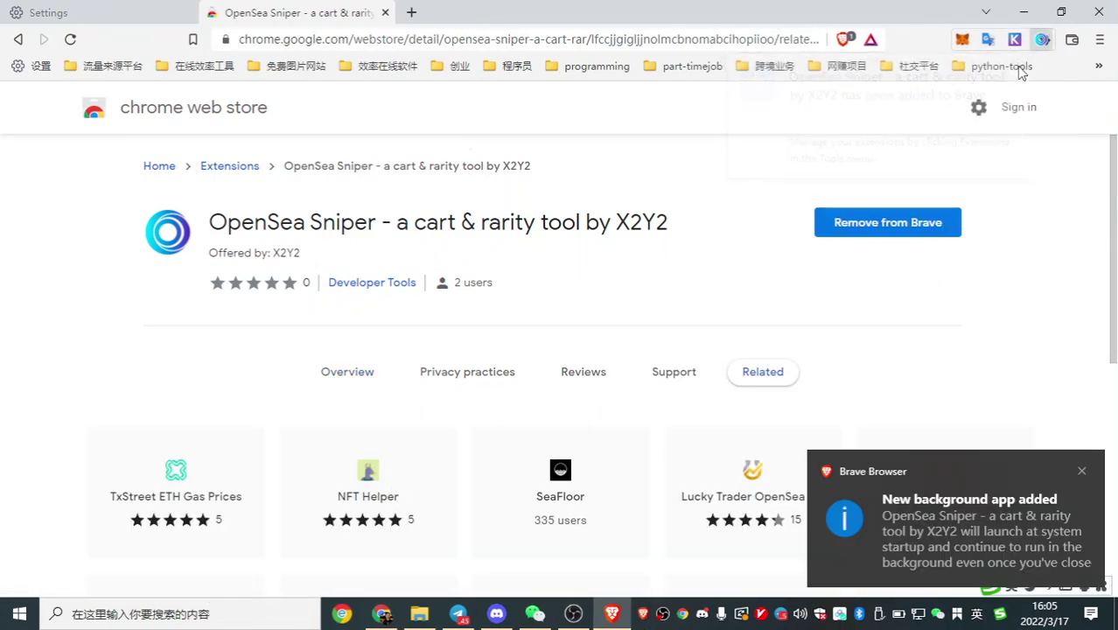
Step: Dismiss the installation notices and pin the OpenSea Sniper extension to the browser toolbar
left_click(1015, 64)
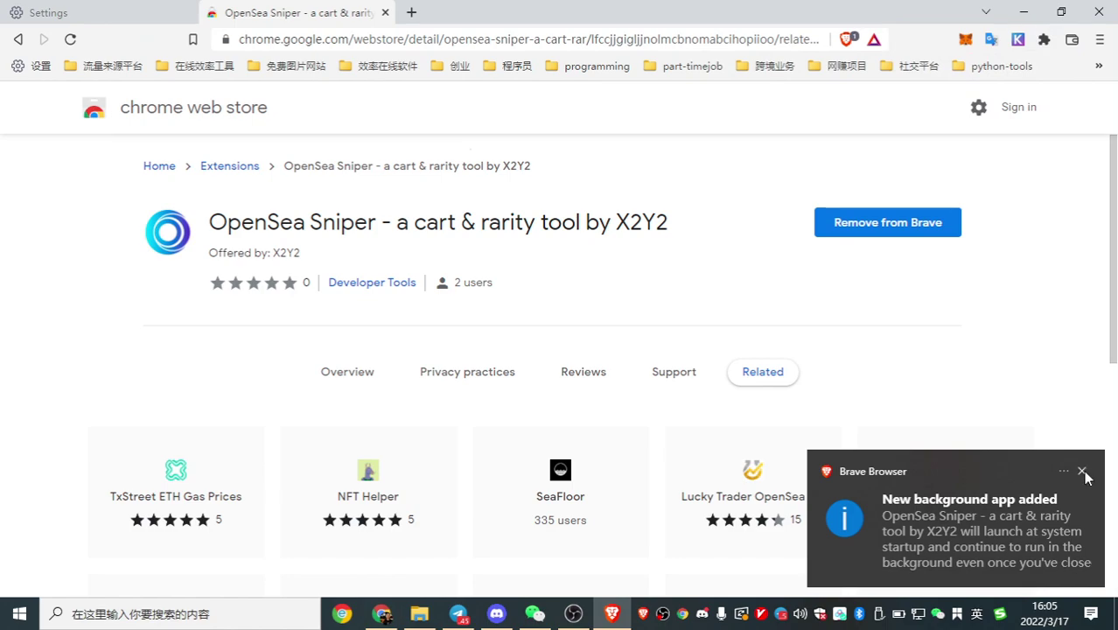
left_click(1082, 471)
left_click(1043, 40)
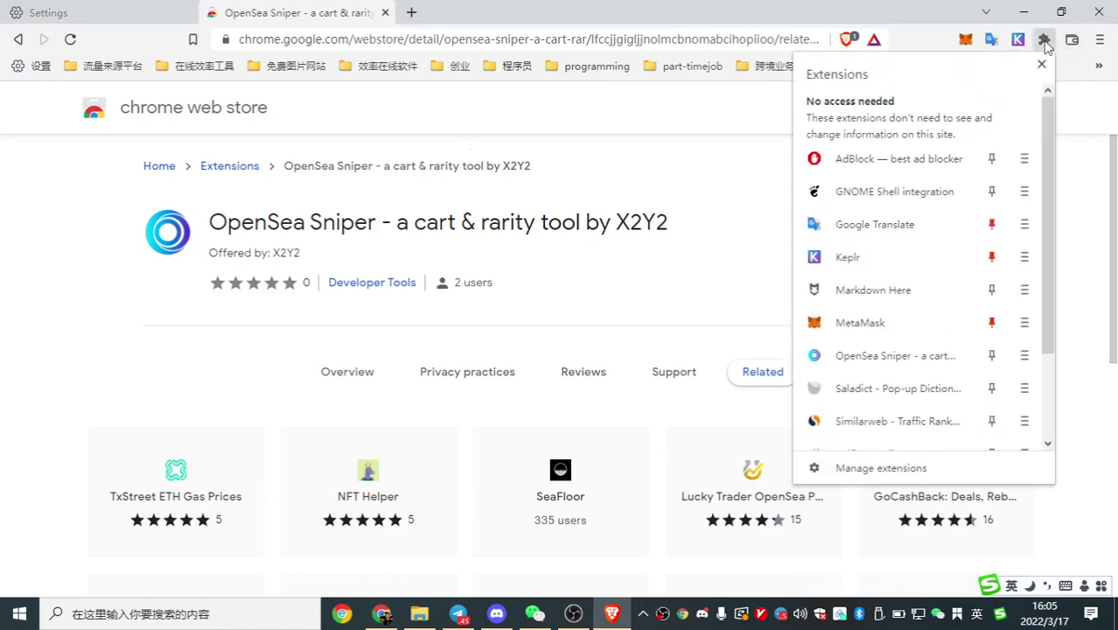
scroll(954, 341, "down", 1)
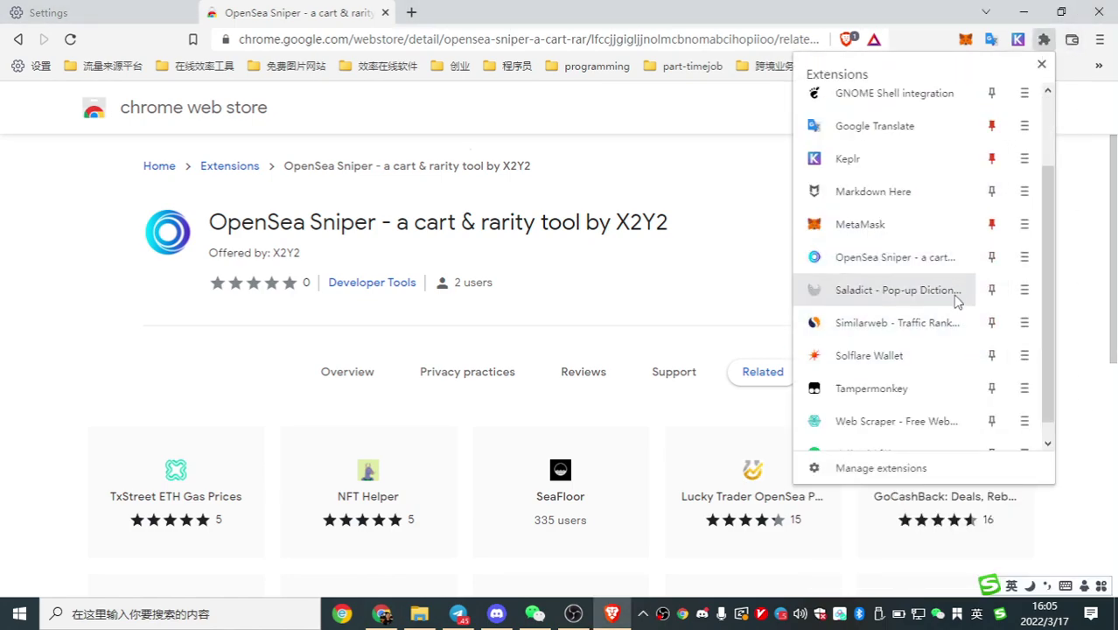
left_click(992, 256)
left_click(721, 191)
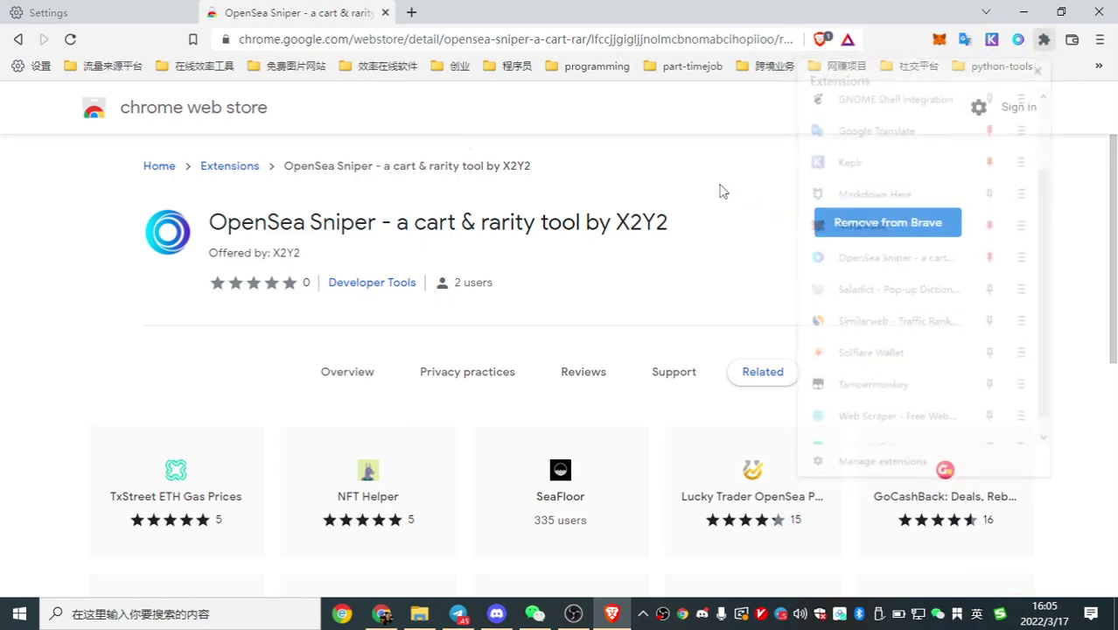
Step: Open the opensea.io website in a new tab
left_click(412, 13)
type("opensea.io")
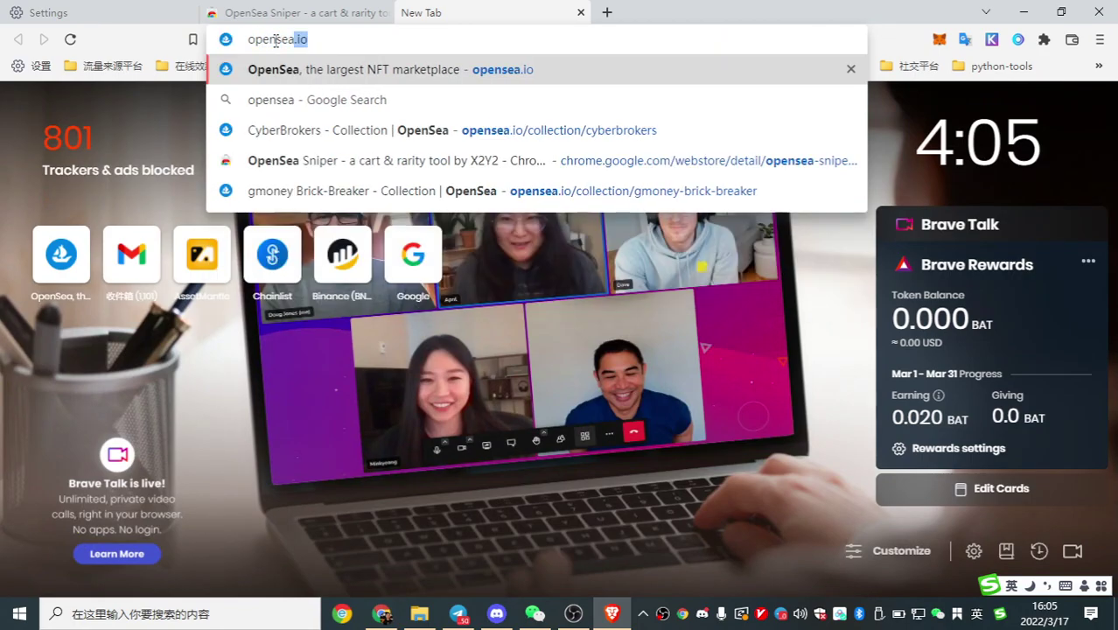
key("Return")
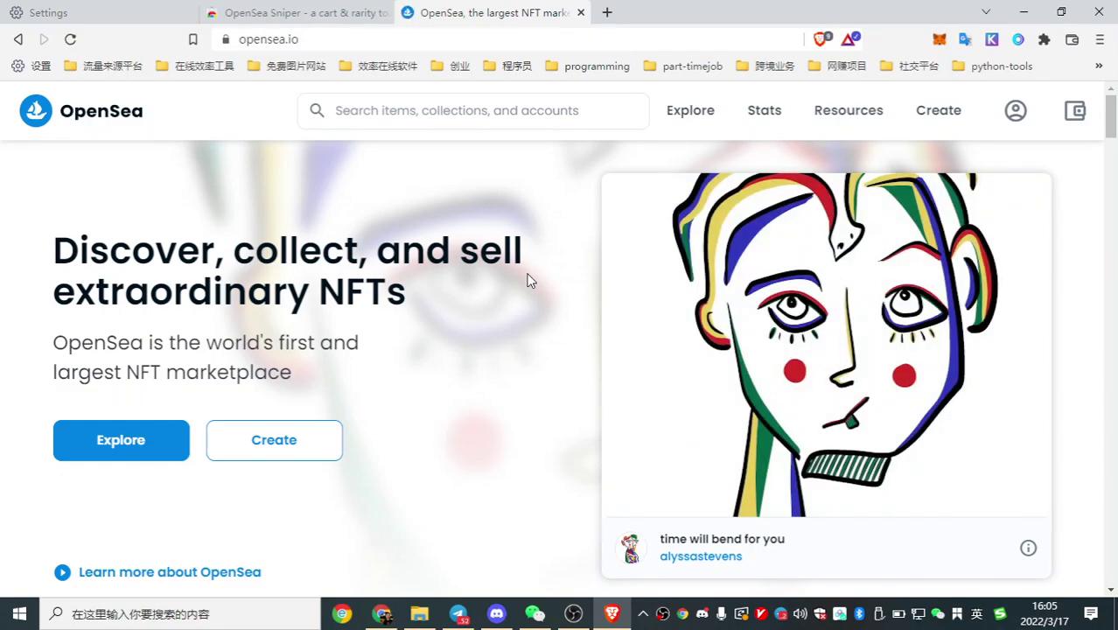
Step: Search OpenSea for gmoney and open the gmoney Brick-Breaker collection
left_click(382, 118)
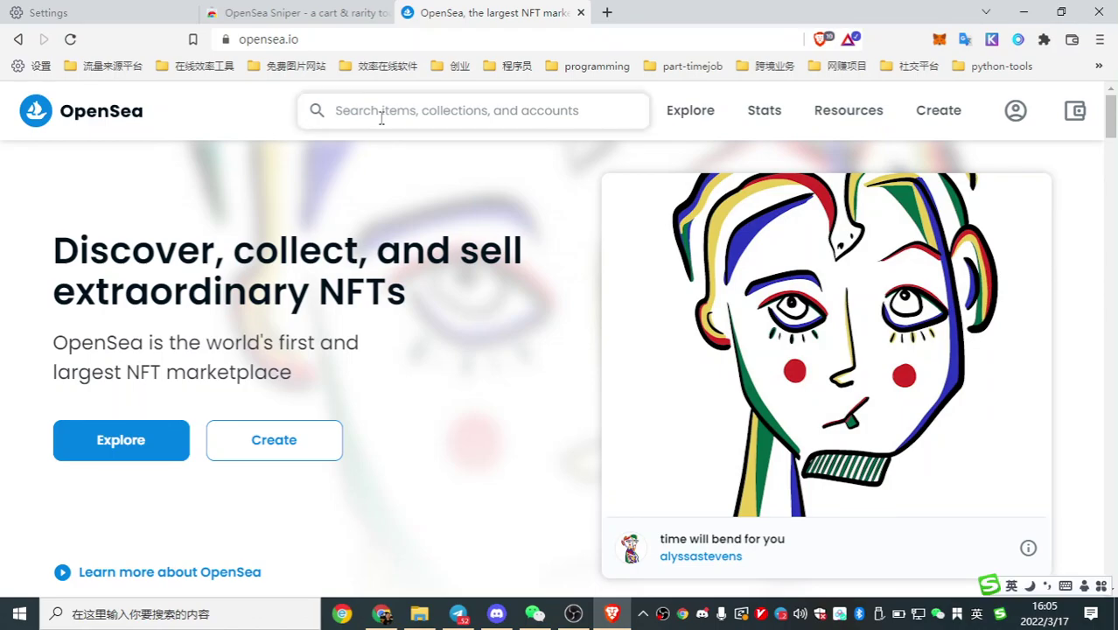
type("g")
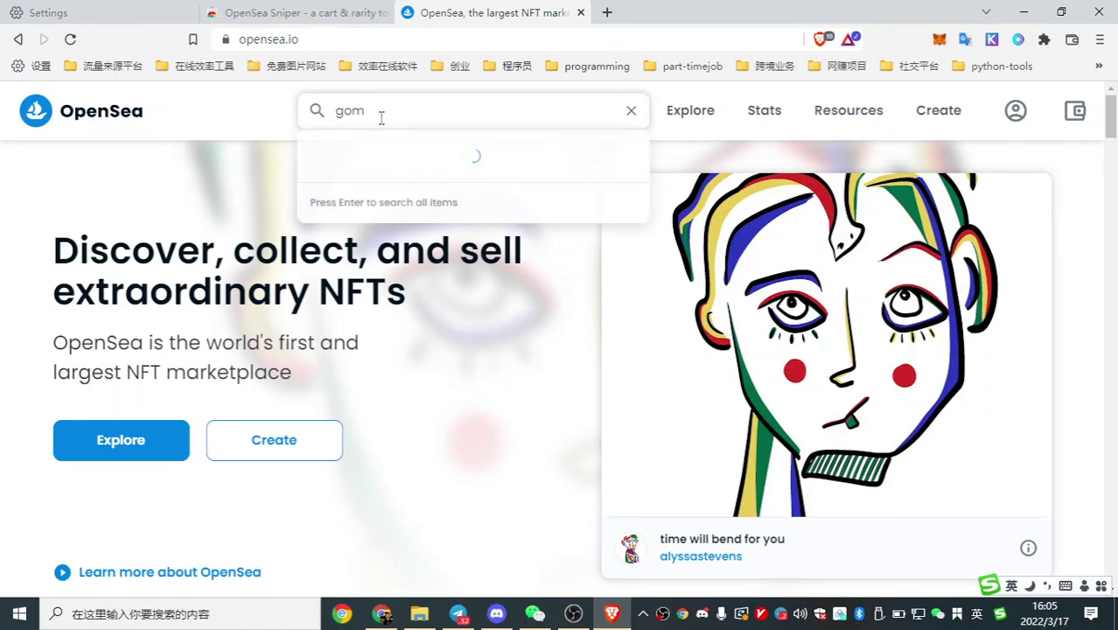
type("money")
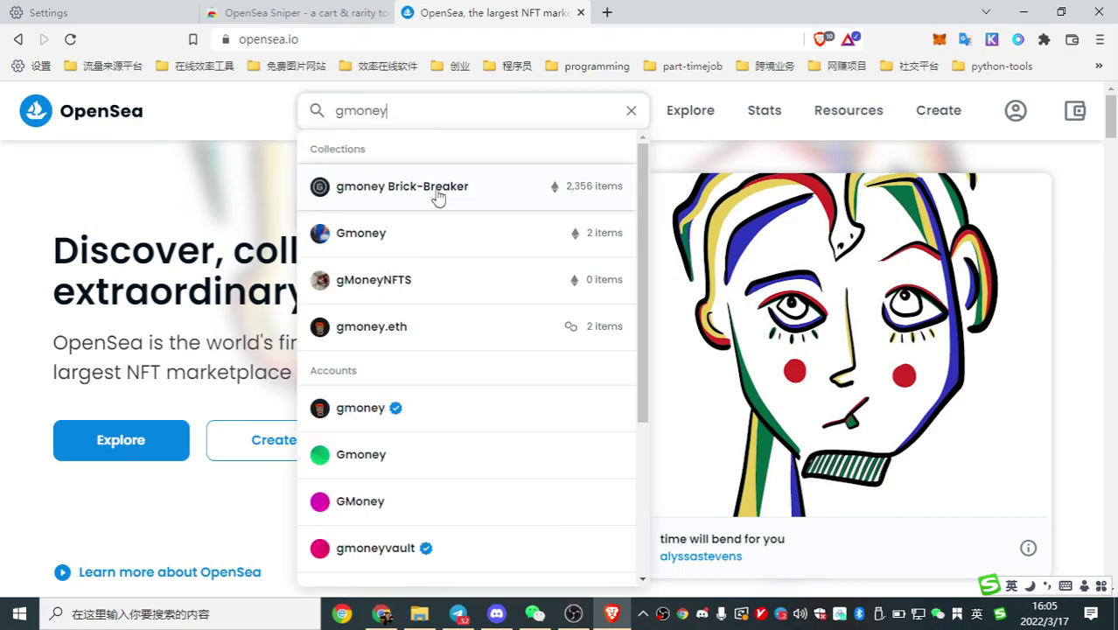
left_click(411, 191)
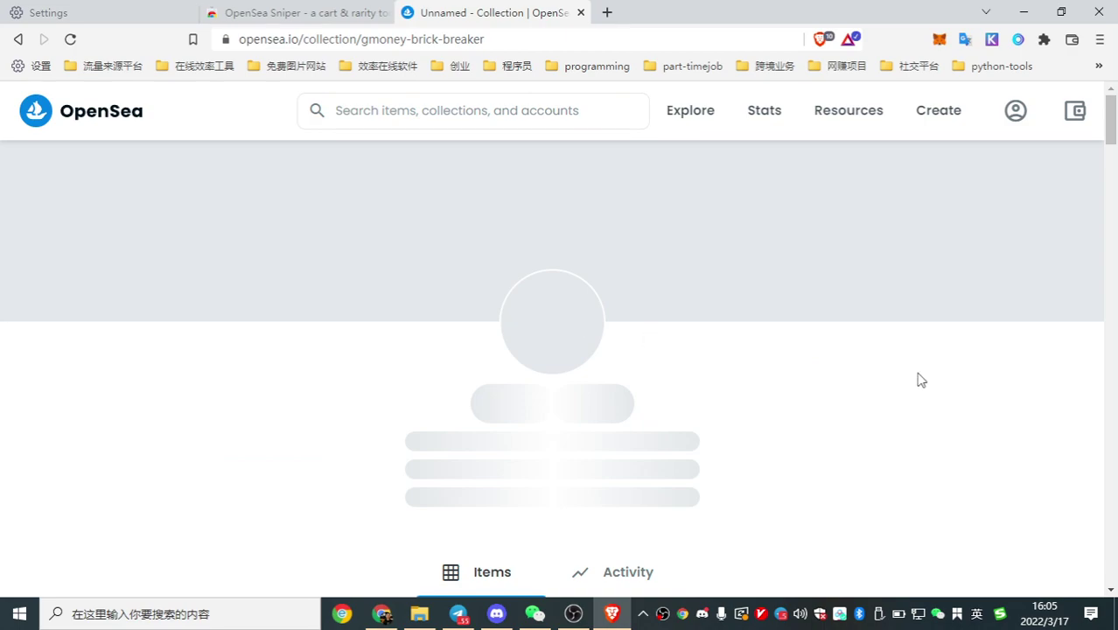
Step: Examine the gmoney Brick-Breaker collection's activity, including its price chart and recent sales
scroll(901, 378, "down", 3)
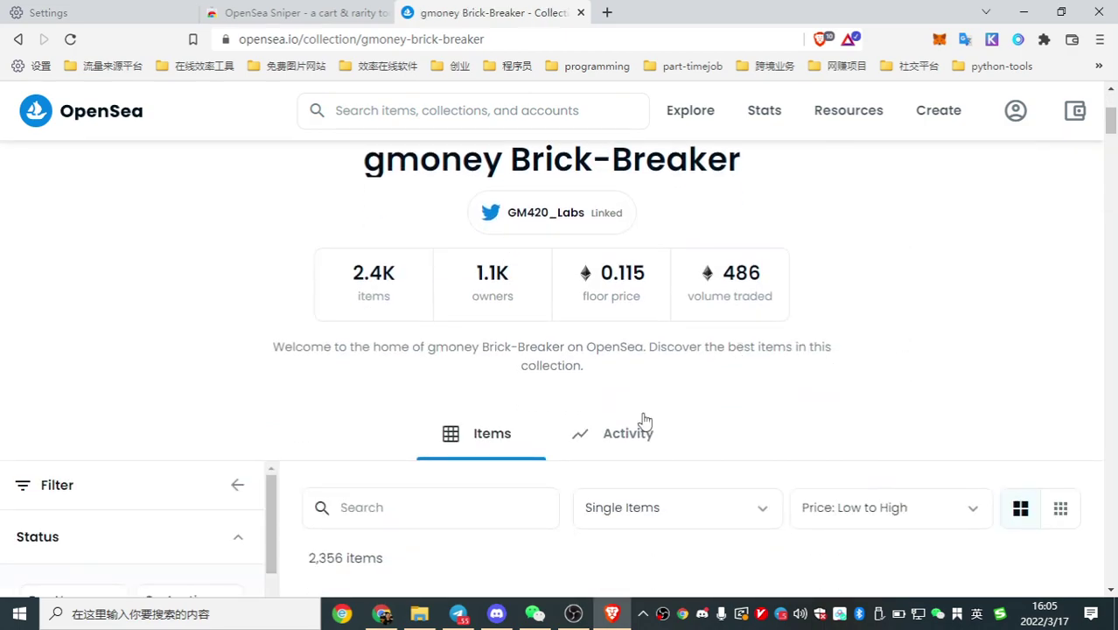
left_click(627, 437)
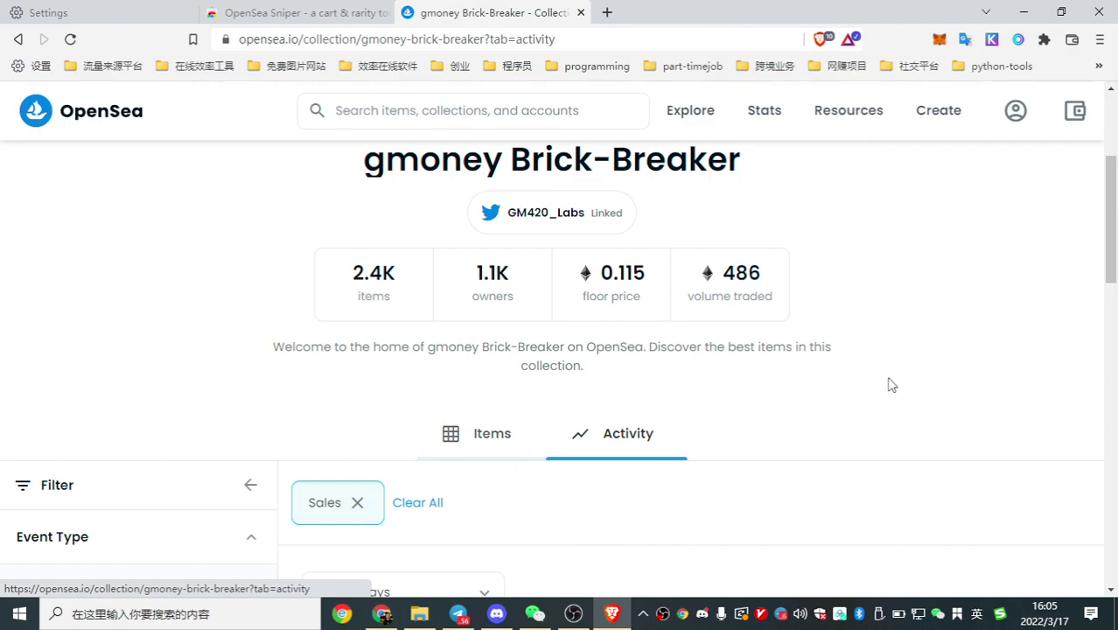
scroll(890, 383, "down", 4)
scroll(891, 383, "down", 3)
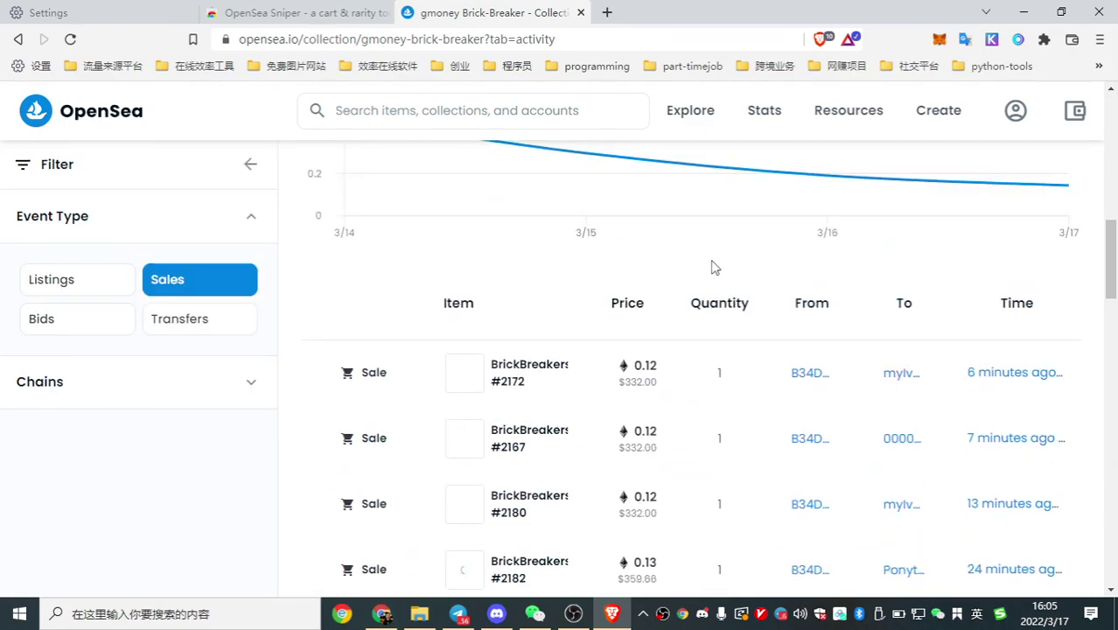
scroll(674, 474, "down", 2)
scroll(699, 289, "up", 10)
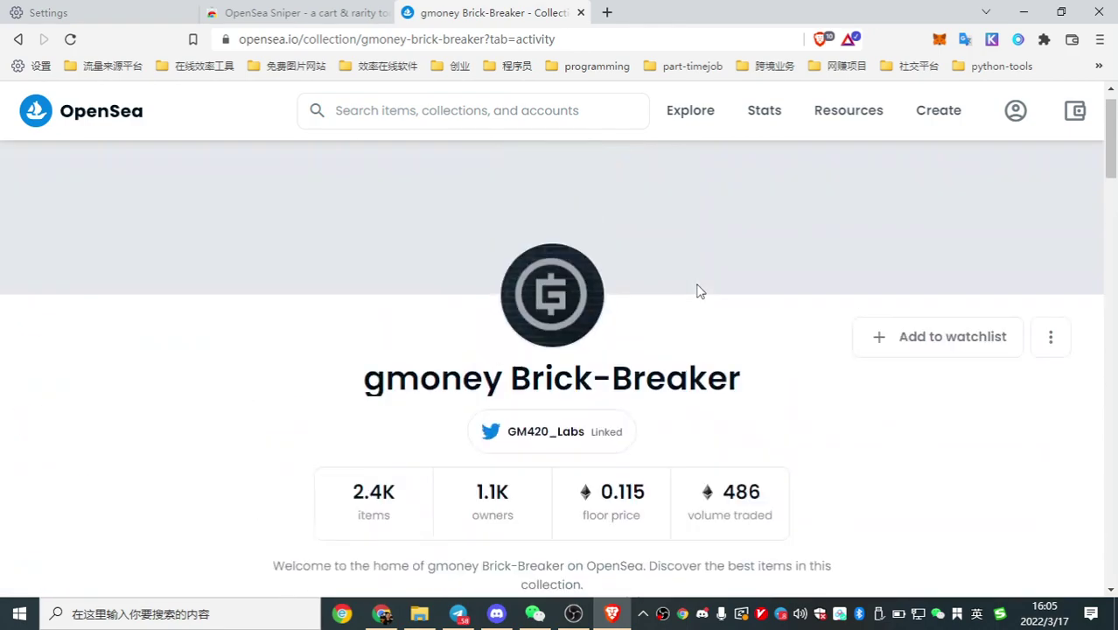
Step: Return to the collection's items and filter them by the Buy Now status
scroll(529, 442, "down", 2)
left_click(475, 528)
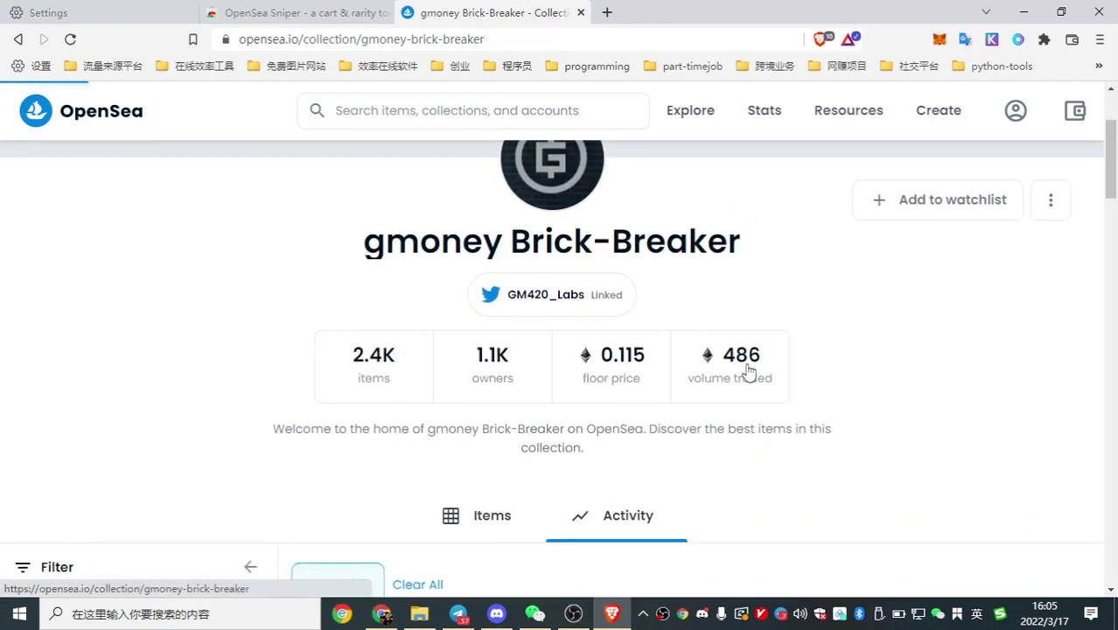
scroll(749, 370, "down", 3)
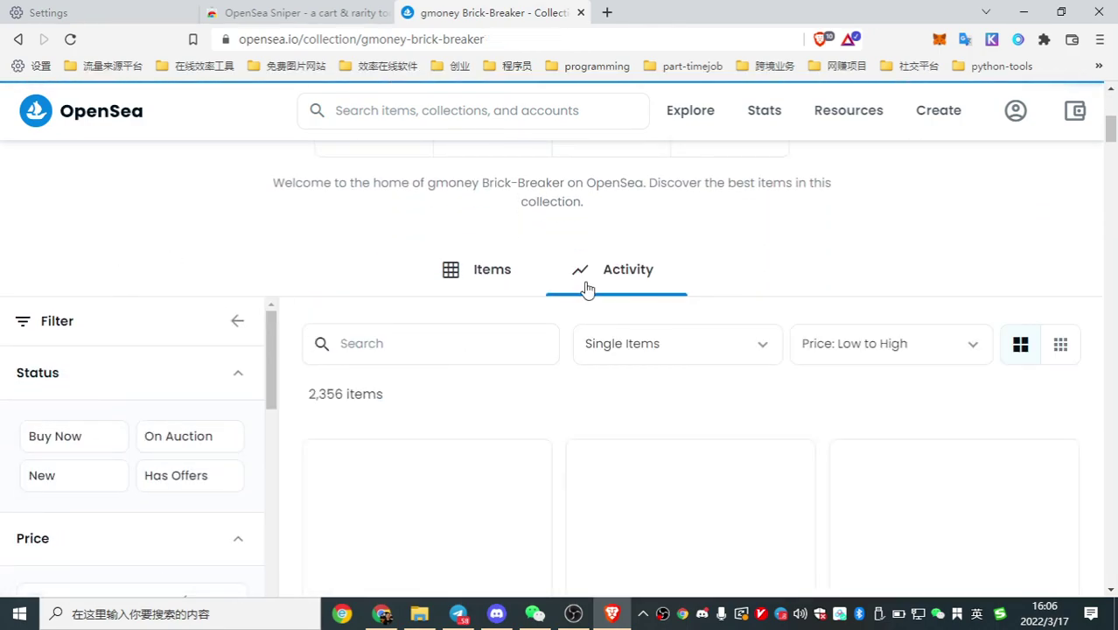
scroll(829, 279, "down", 3)
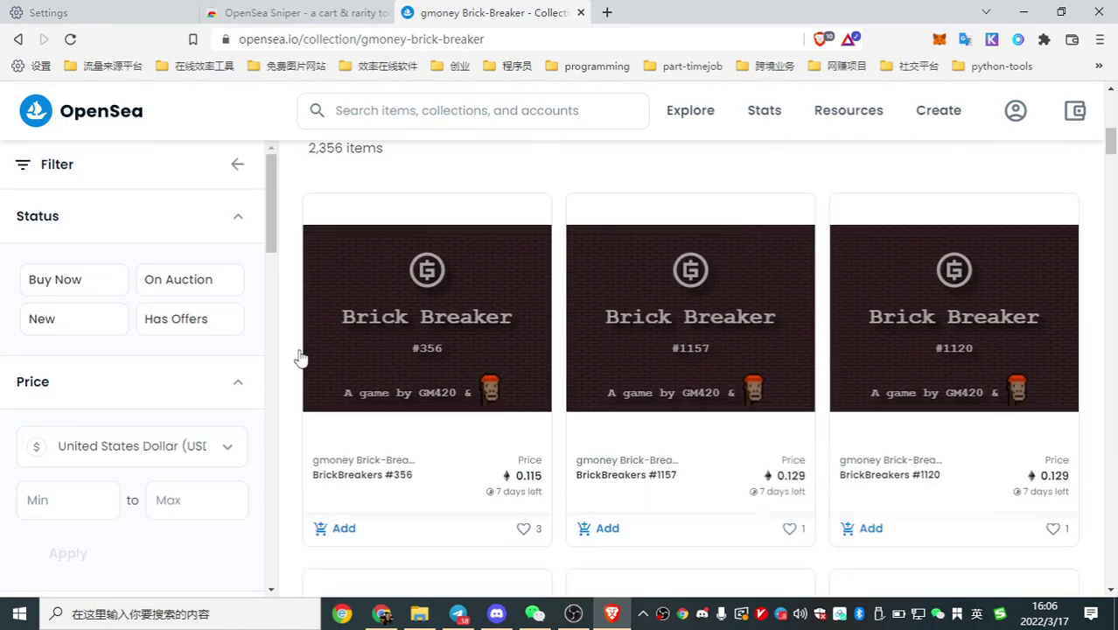
left_click(76, 284)
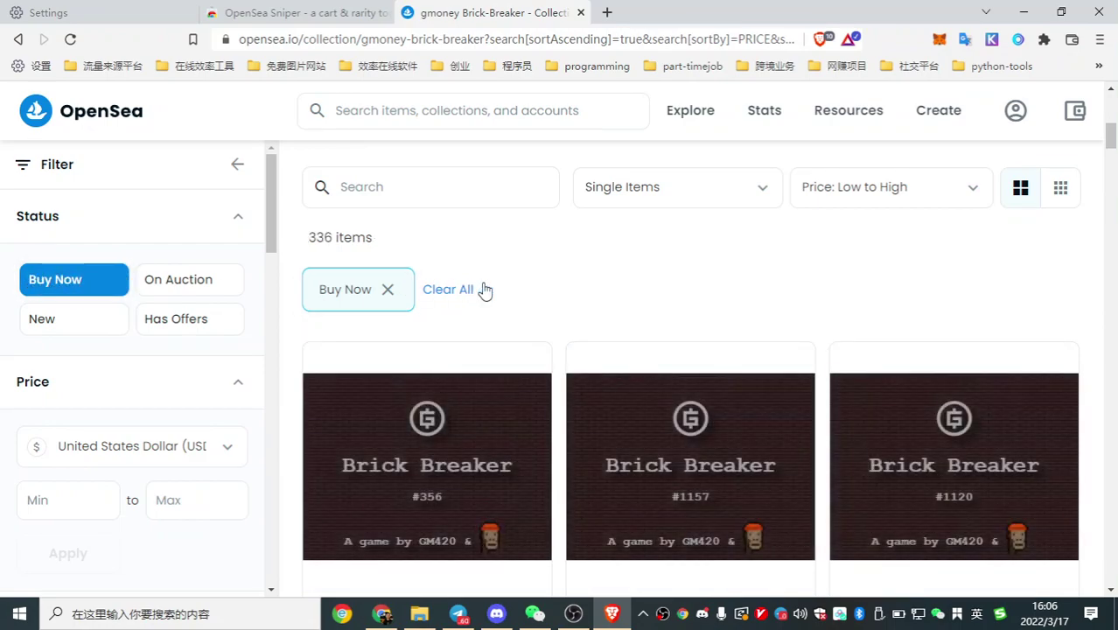
scroll(643, 300, "down", 3)
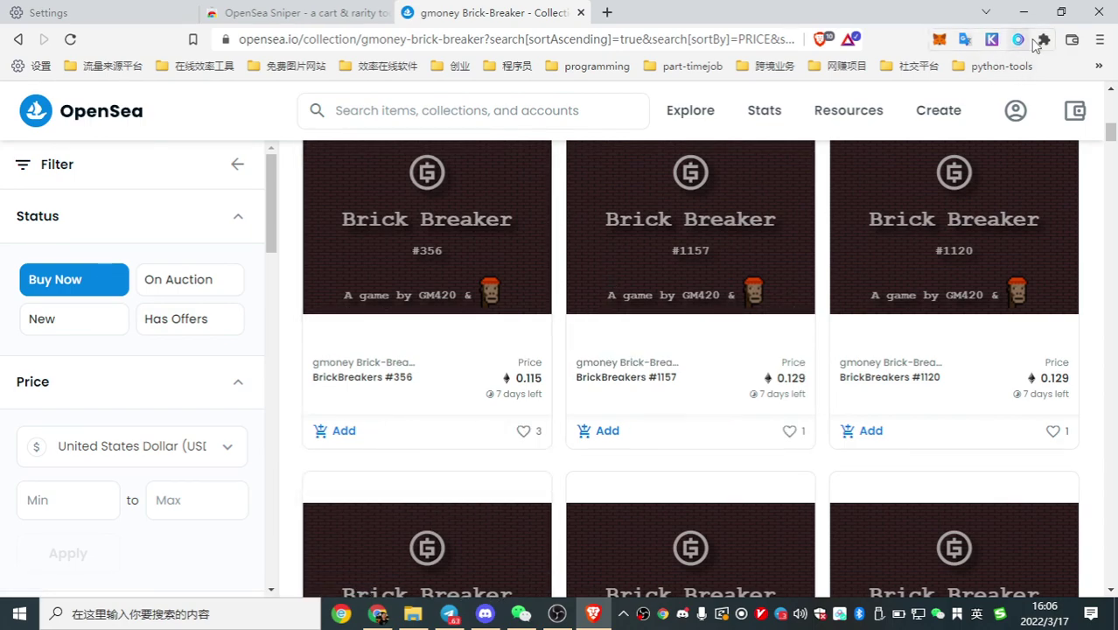
Step: Check the OpenSea Sniper cart and the extension's store page, returning to the gmoney Brick-Breaker listings
left_click(1019, 40)
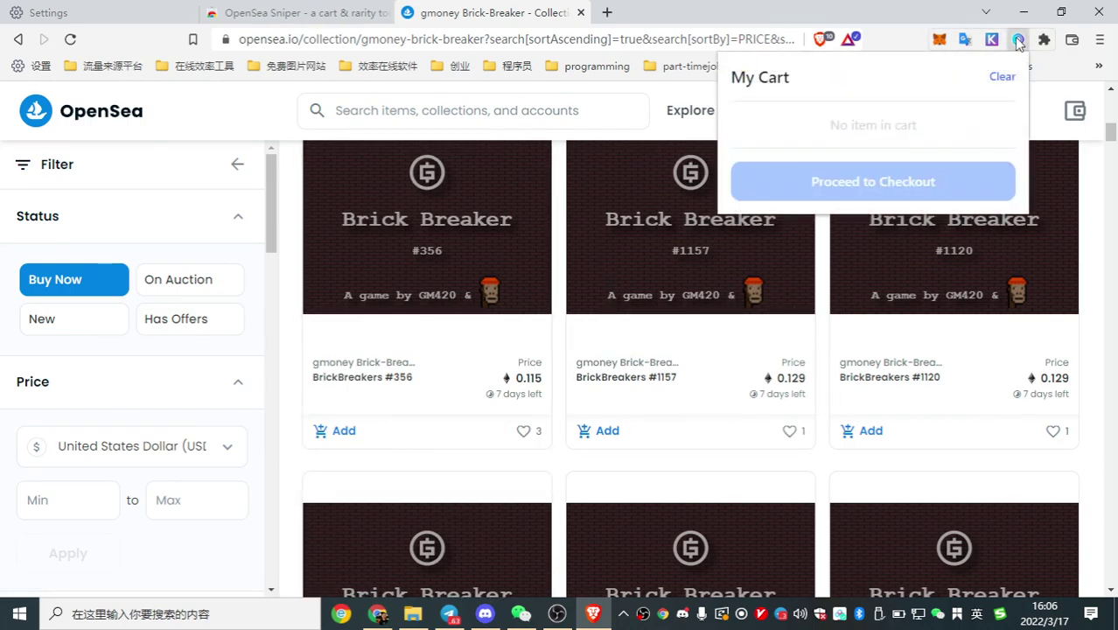
left_click(289, 13)
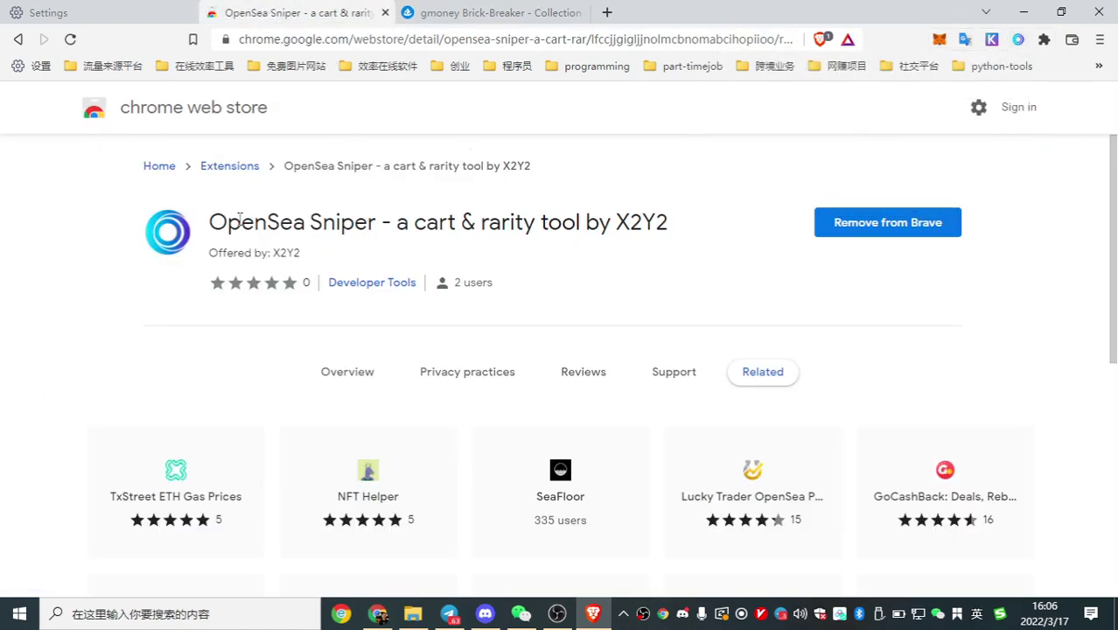
left_click(419, 12)
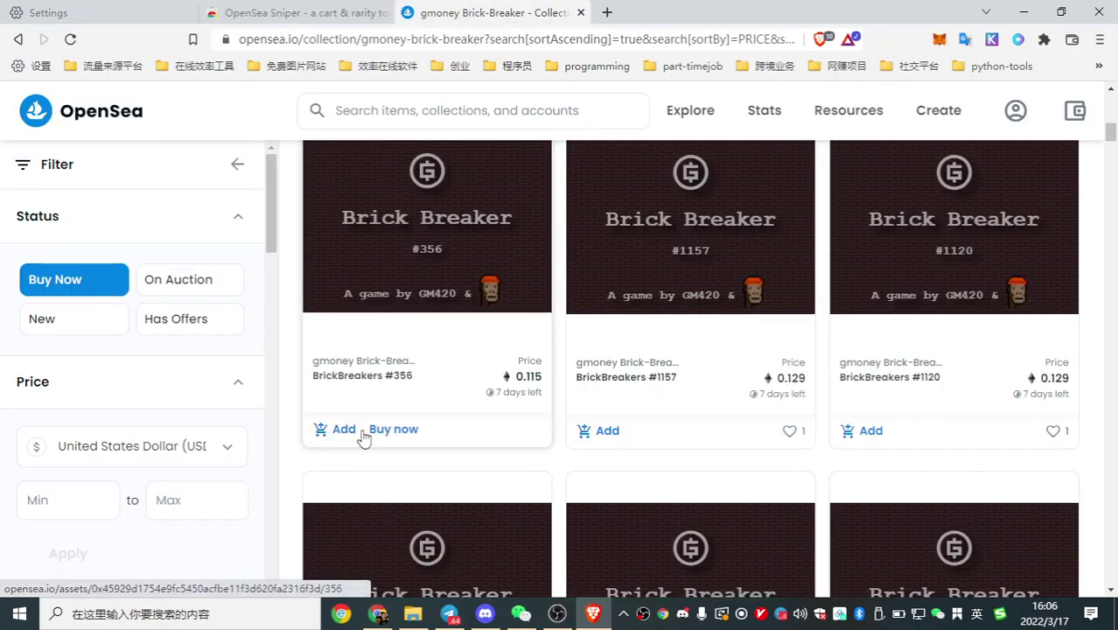
Step: Add BrickBreakers #356, #1157 and #1120 to the cart
left_click(326, 433)
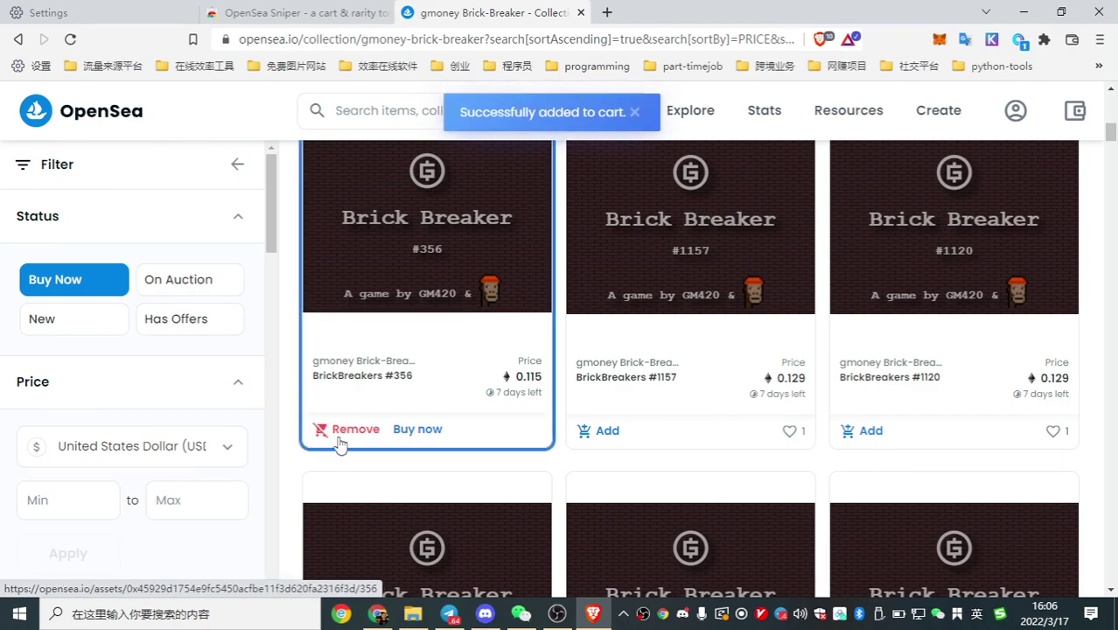
left_click(602, 432)
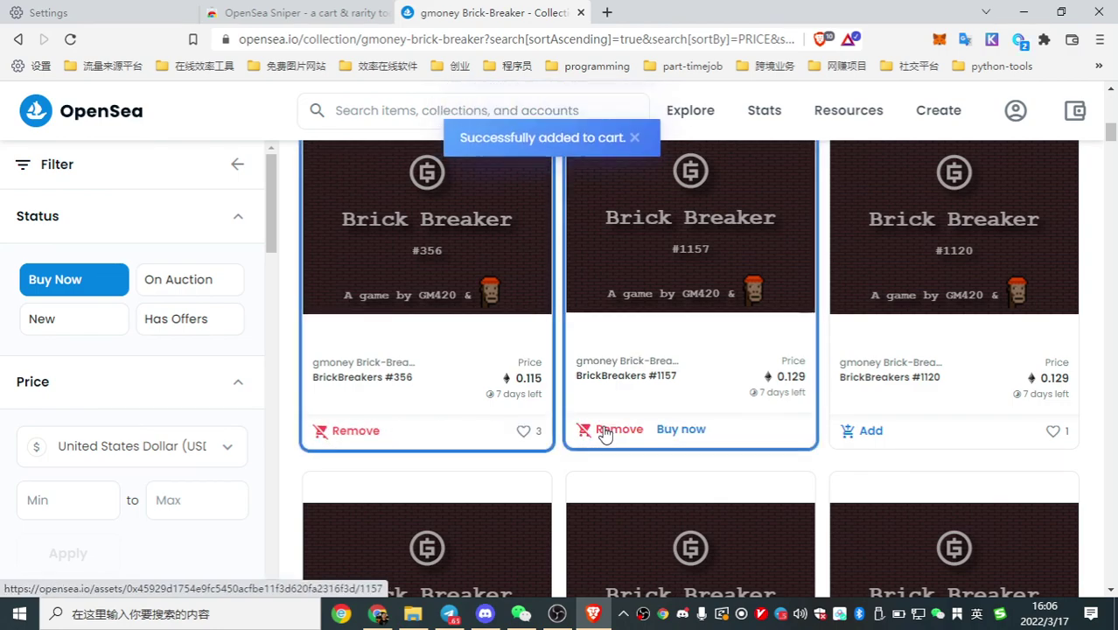
left_click(870, 430)
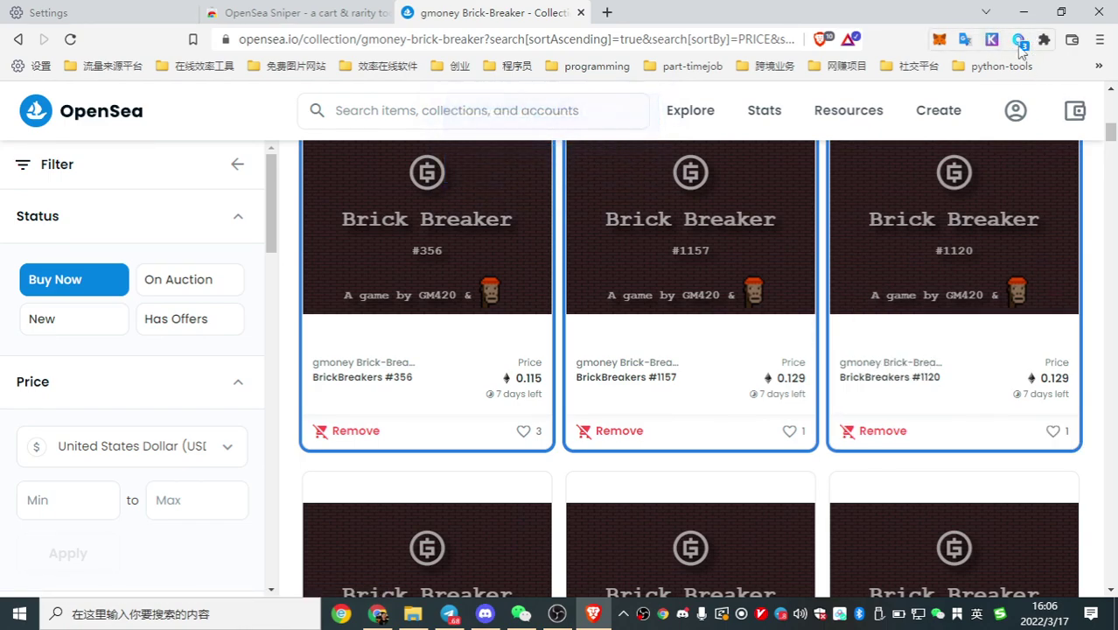
Step: Search OpenSea for "cyberbro" and open the CyberBrokers collection
scroll(150, 355, "up", 3)
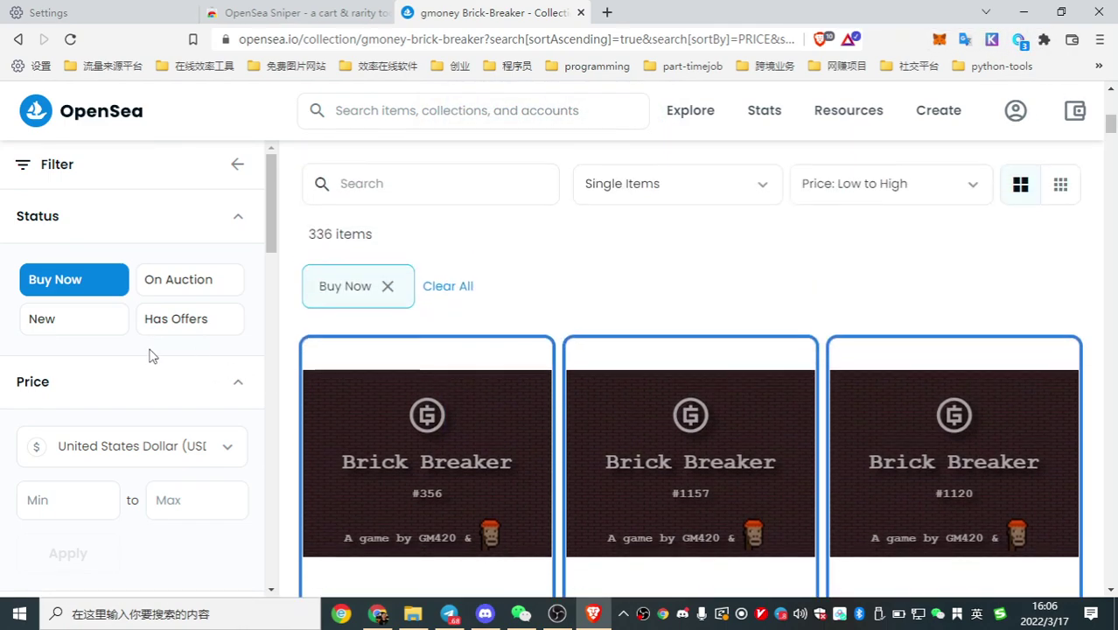
scroll(162, 350, "up", 7)
left_click(364, 106)
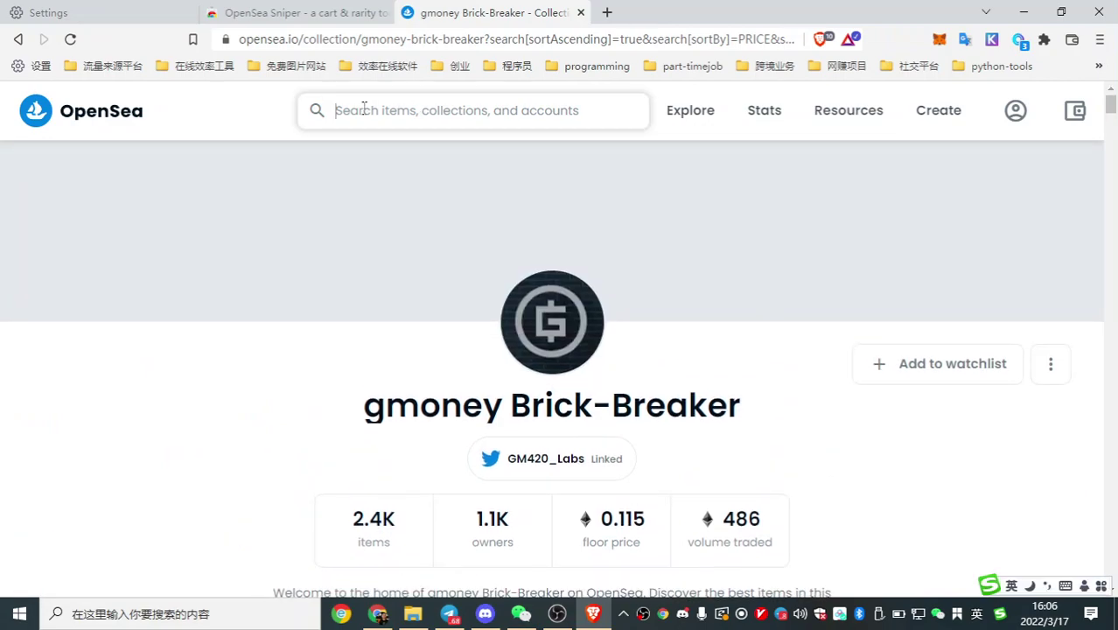
type("cyb")
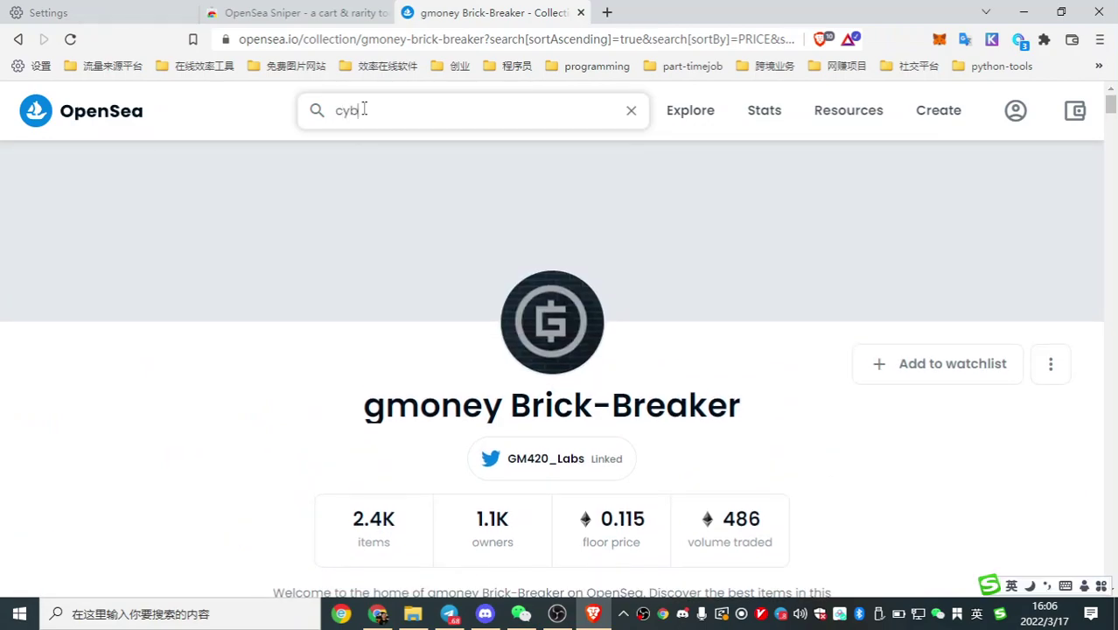
type("r")
key("BackSpace")
type("er")
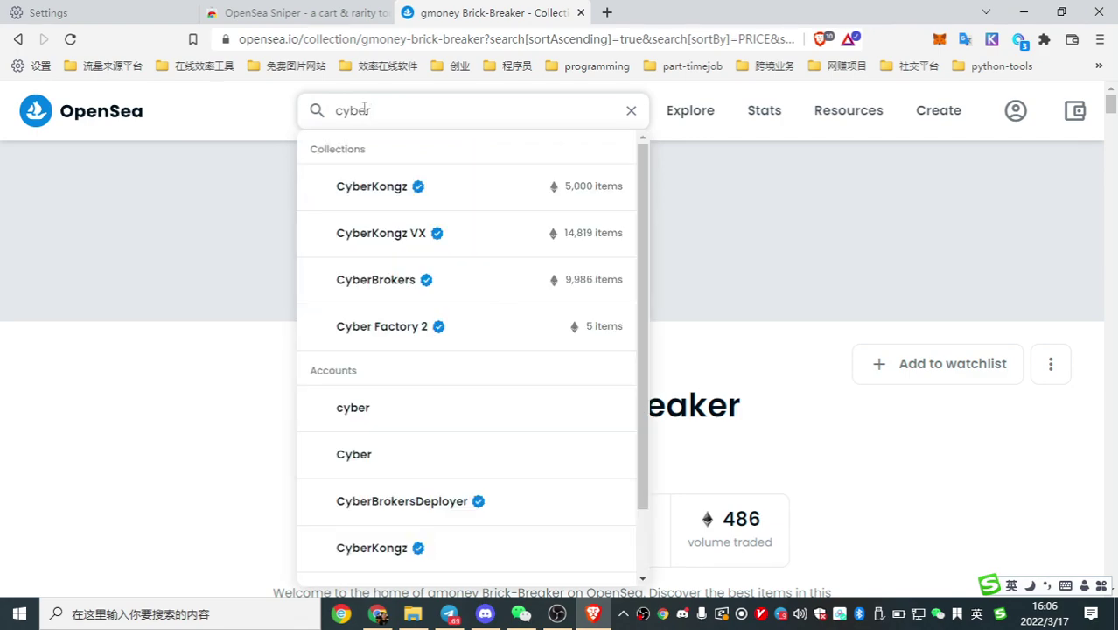
type("bro")
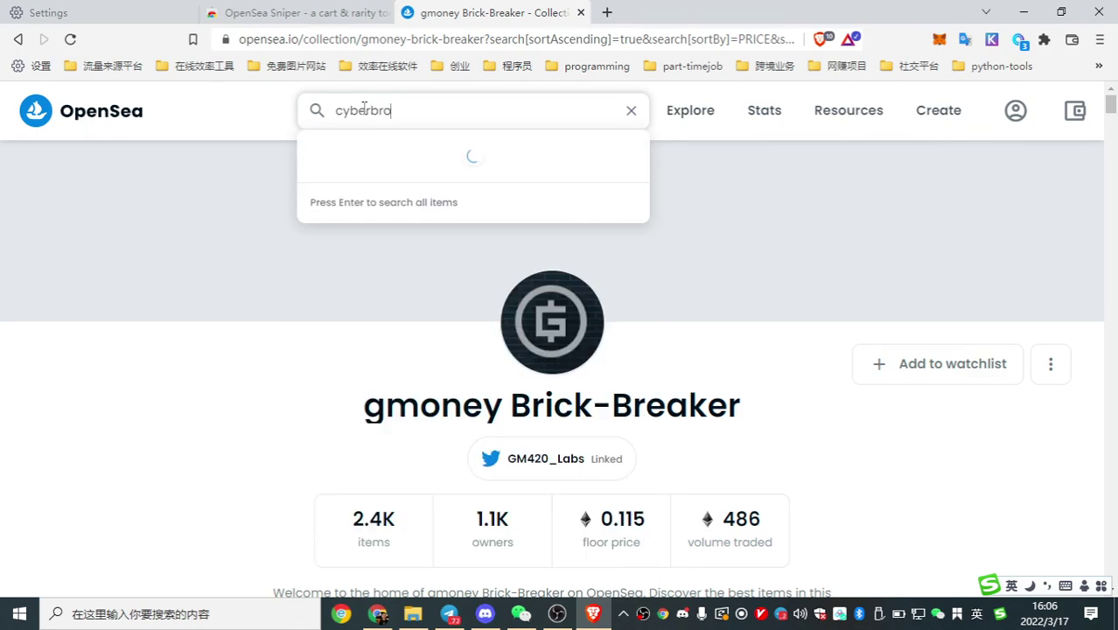
left_click(343, 187)
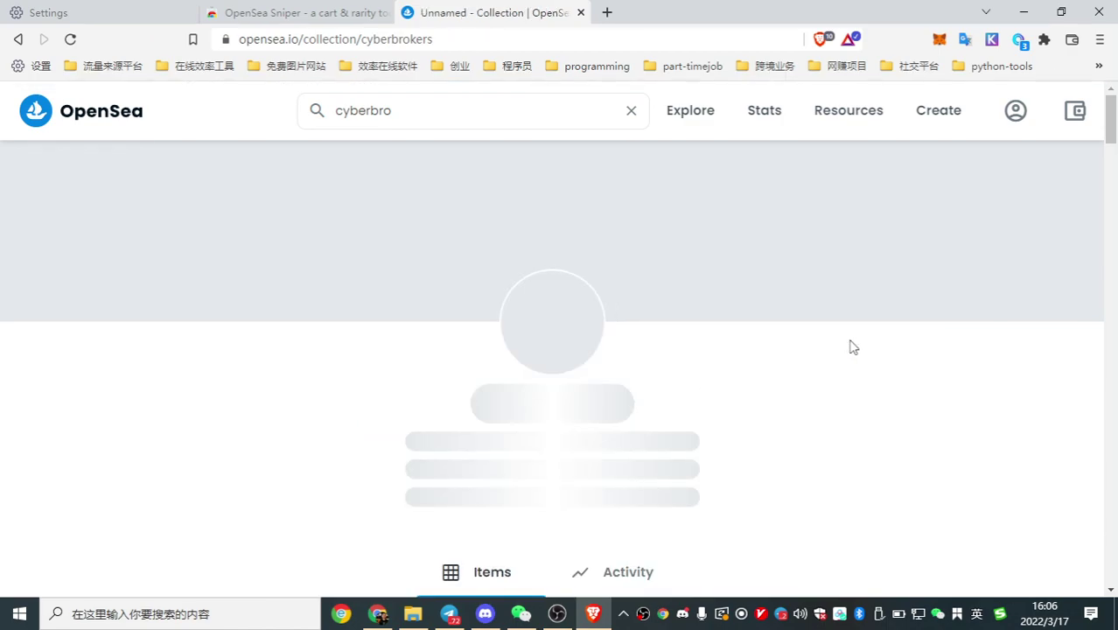
Step: Clear the Buy Now filter on the CyberBrokers items and reapply it
scroll(853, 347, "down", 6)
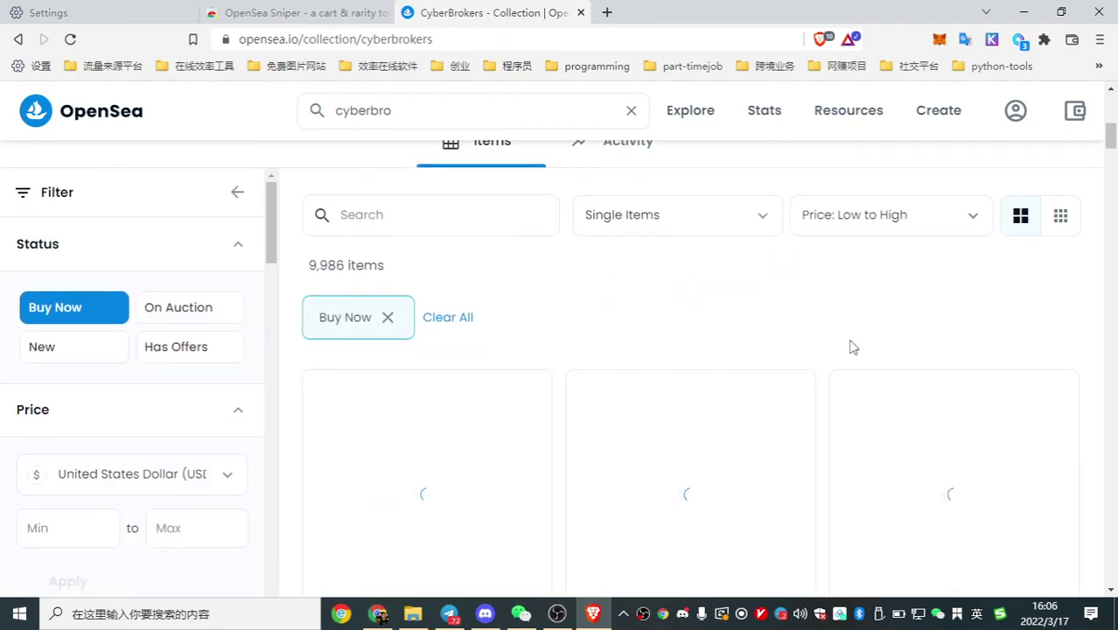
scroll(744, 347, "down", 2)
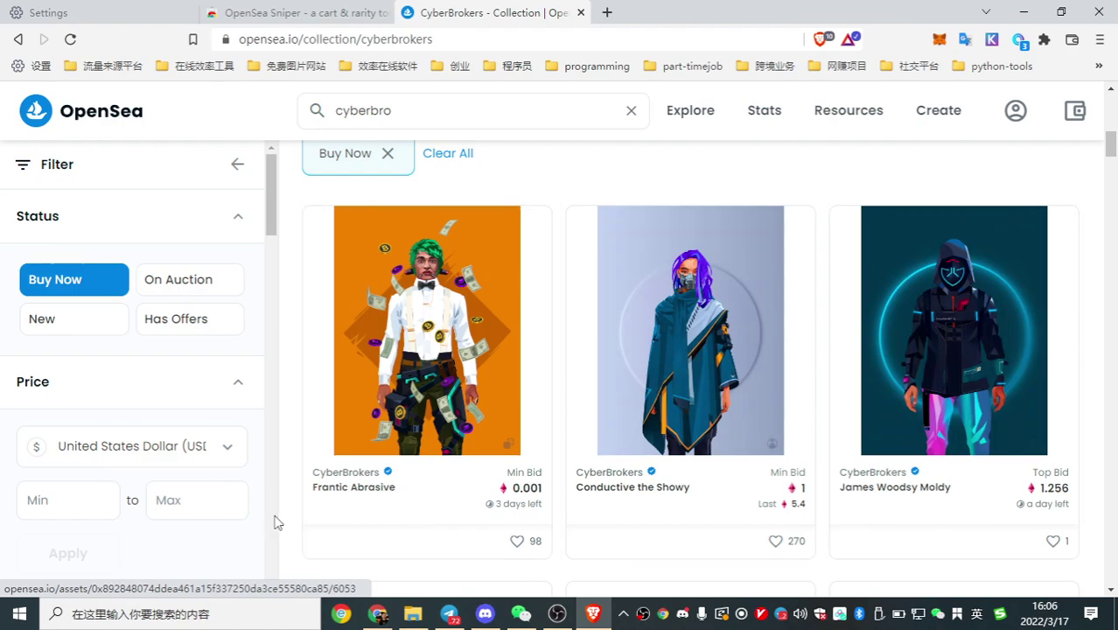
left_click(387, 153)
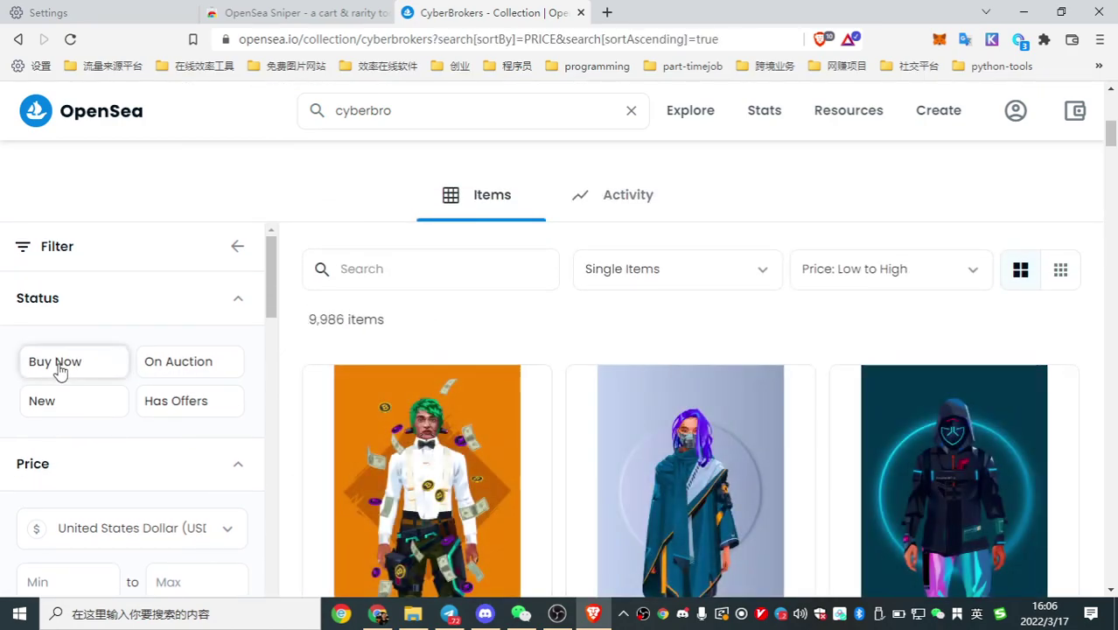
left_click(59, 370)
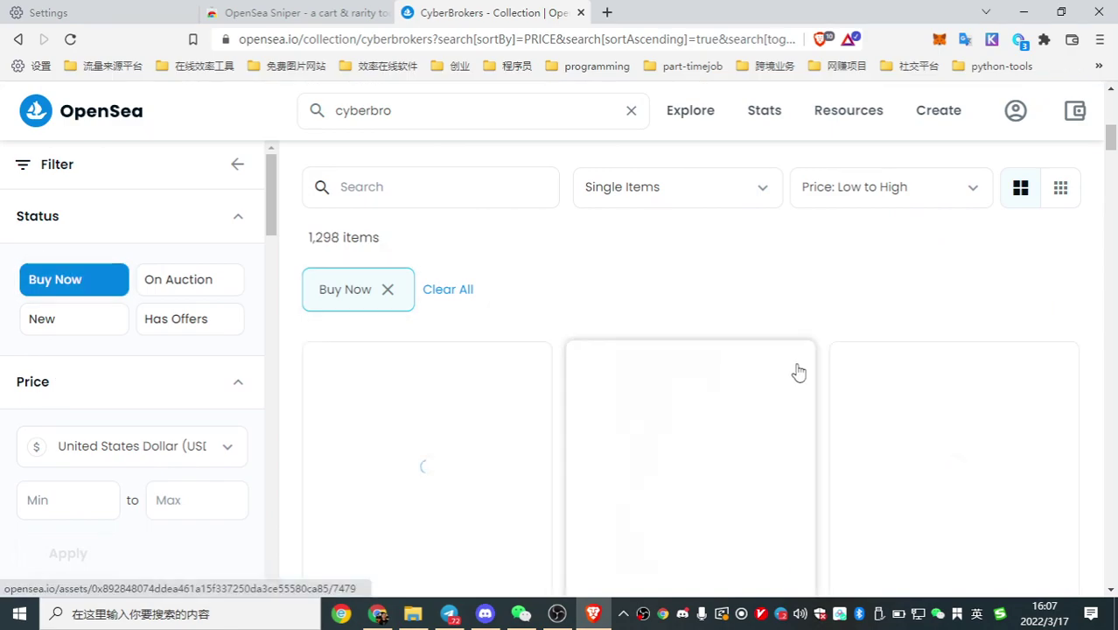
Step: Add the CyberBrokers items Craft from Mc'emonia and Kiara Basking to the cart, and review the OpenSea Sniper cart
scroll(799, 372, "down", 5)
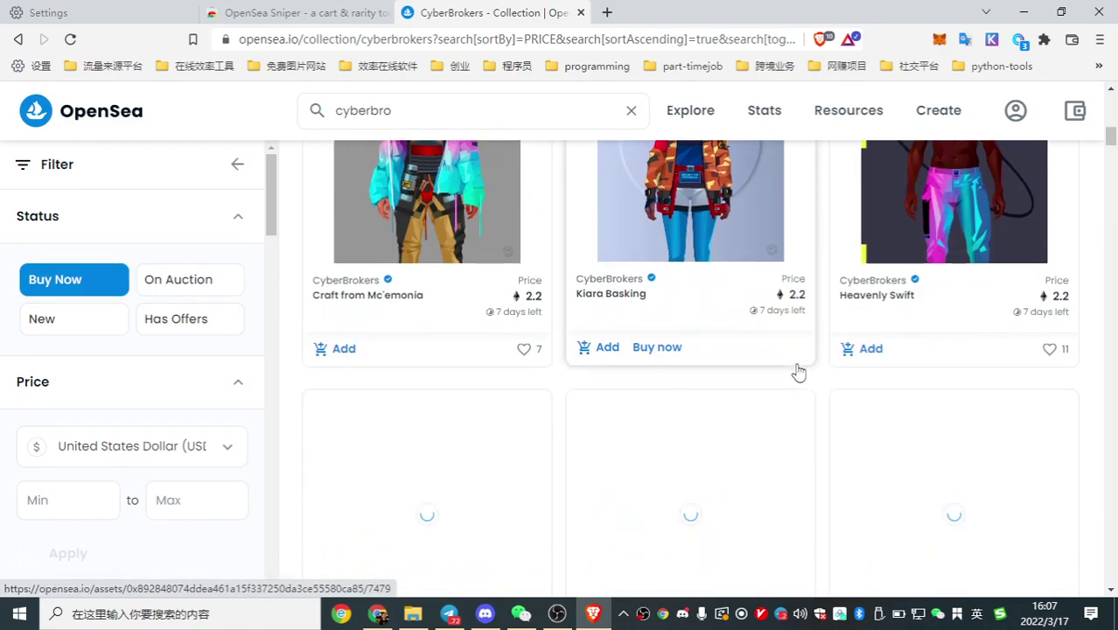
left_click(343, 348)
left_click(606, 348)
scroll(1023, 325, "up", 10)
scroll(1061, 94, "up", 2)
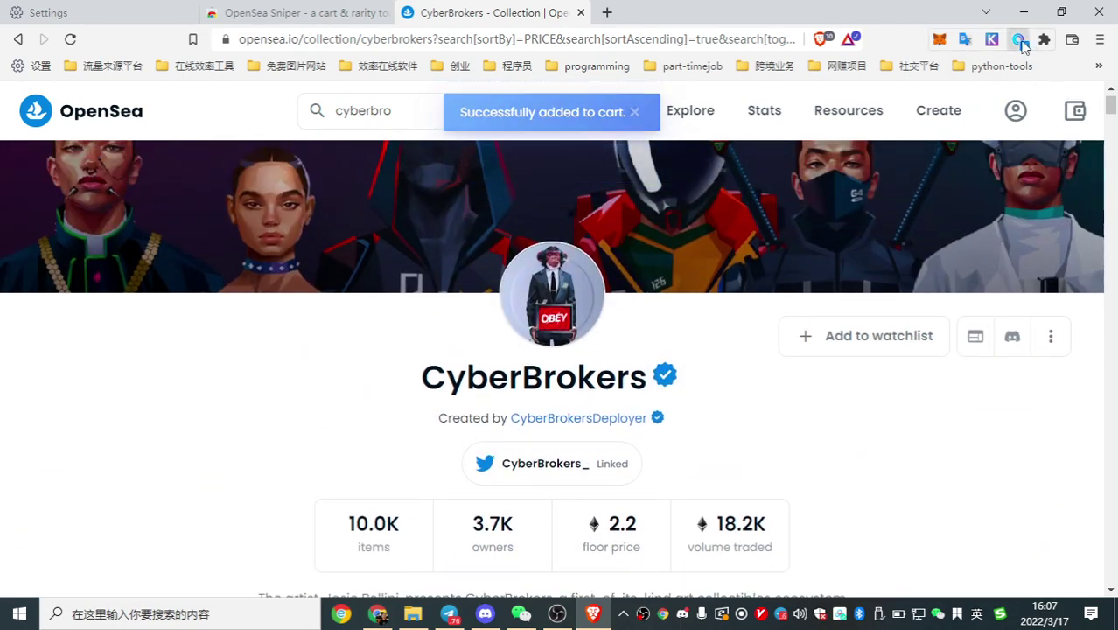
left_click(1019, 41)
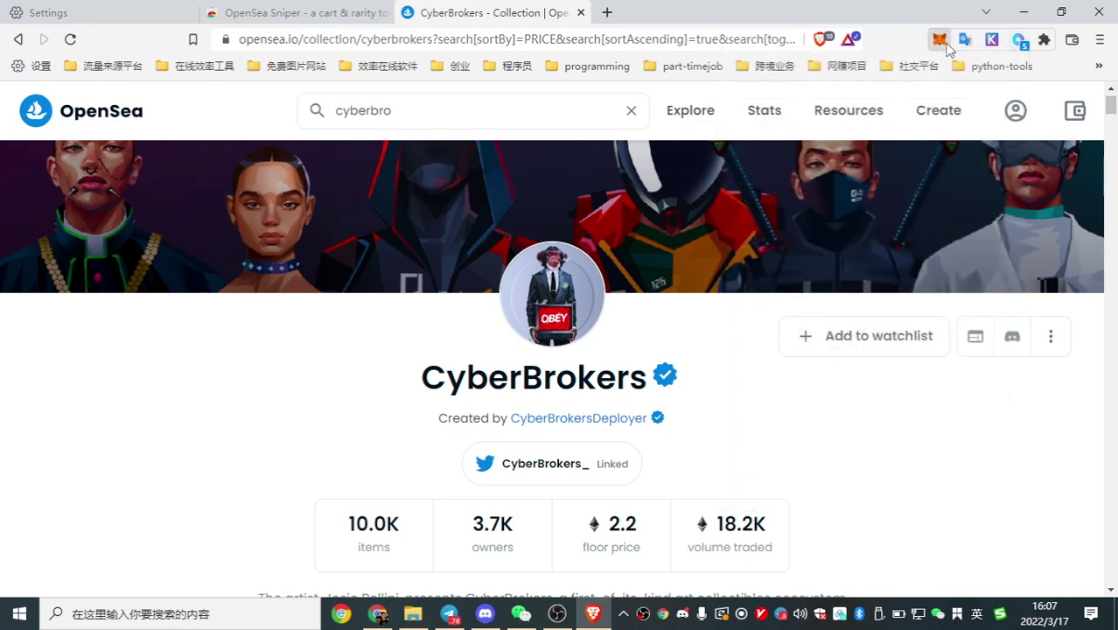
Step: Unlock the MetaMask wallet with its password, check the account balance, and close the wallet
left_click(940, 40)
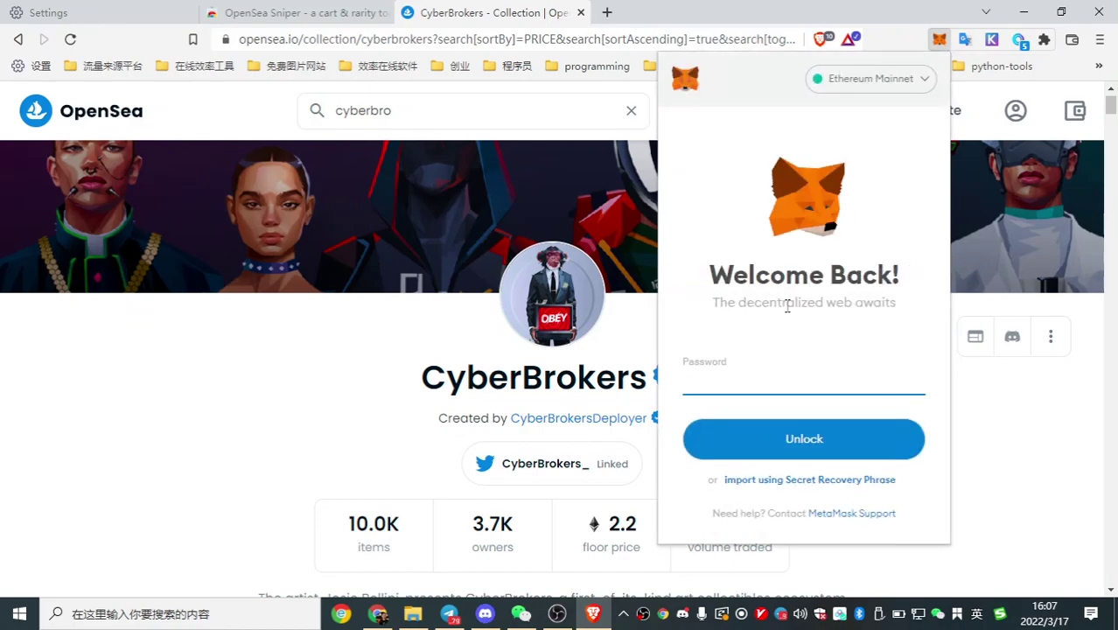
type("••")
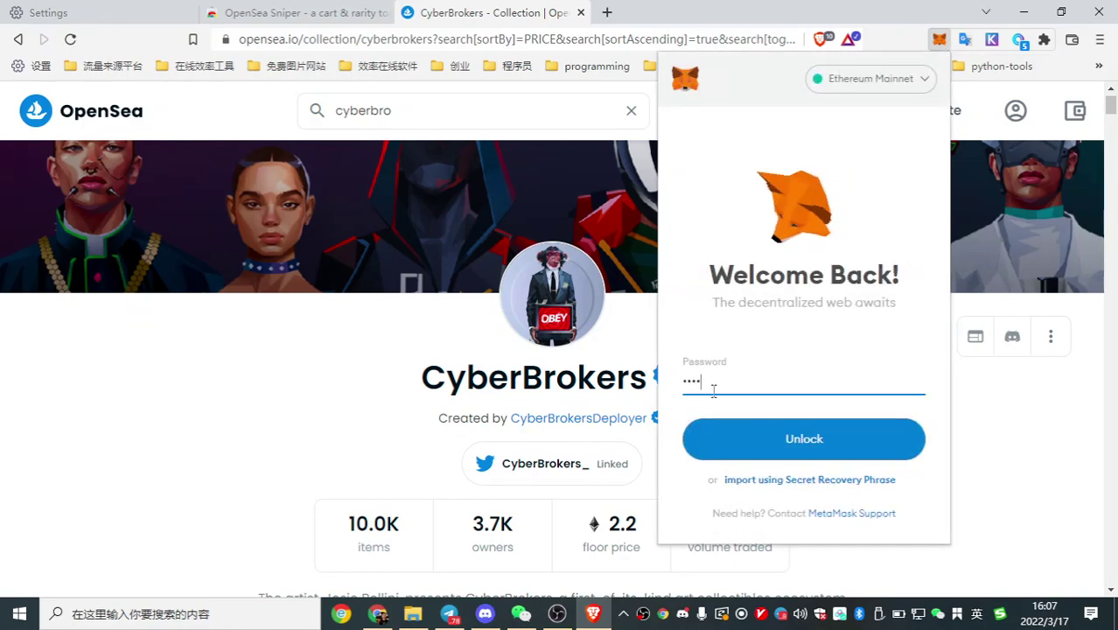
key("Return")
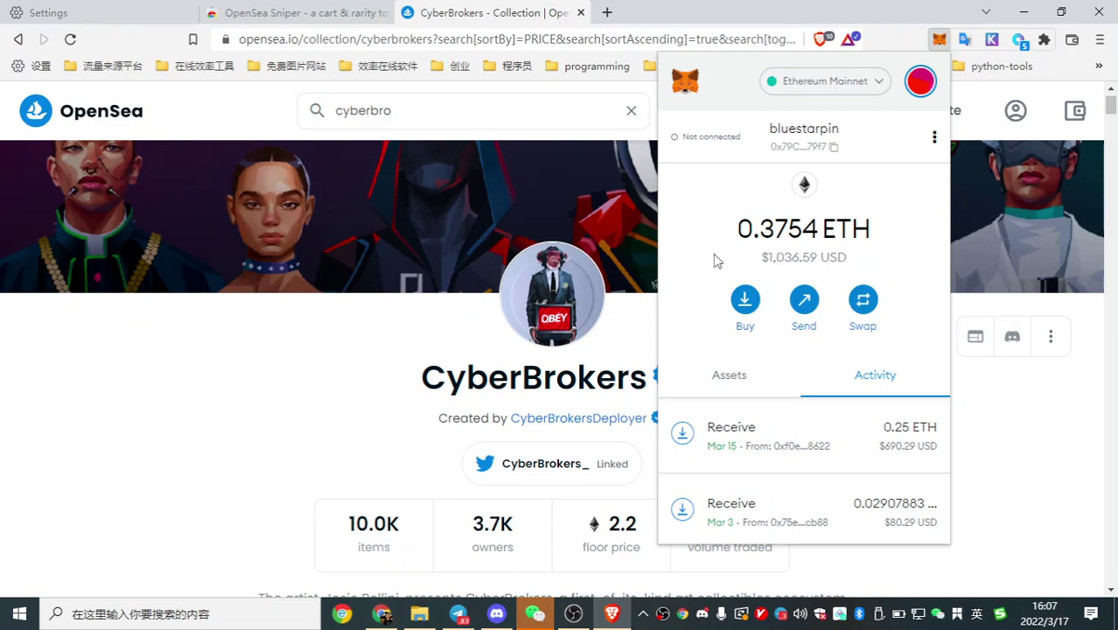
left_click(287, 342)
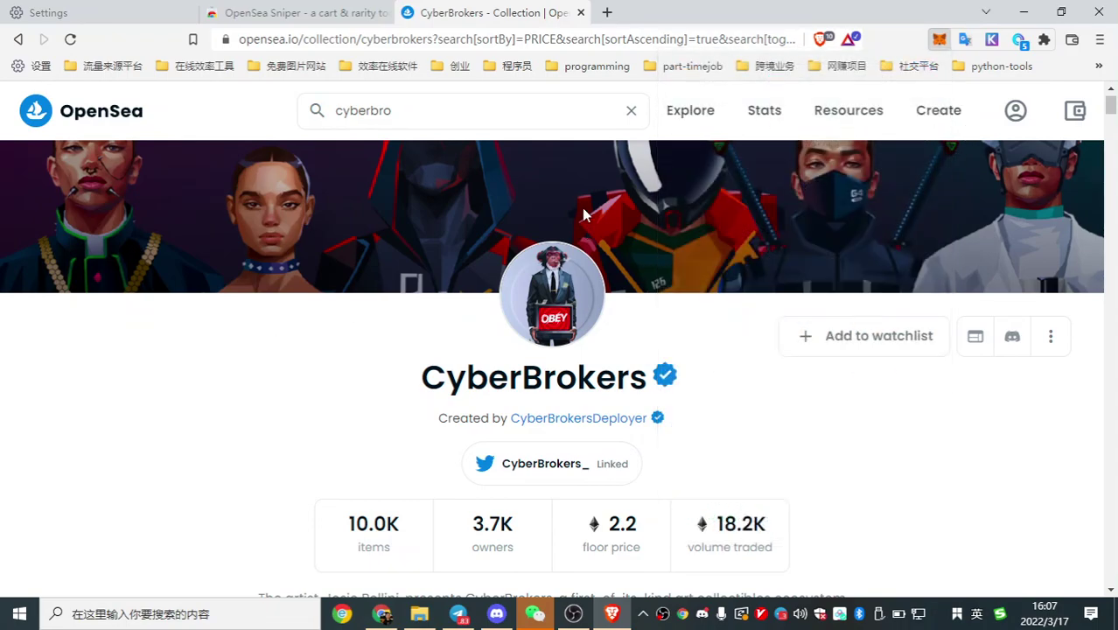
Step: Remove BrickBreakers #1157, Craft from Mc'emonia, Kiara Basking and BrickBreakers #1120 from the OpenSea Sniper cart
left_click(1019, 41)
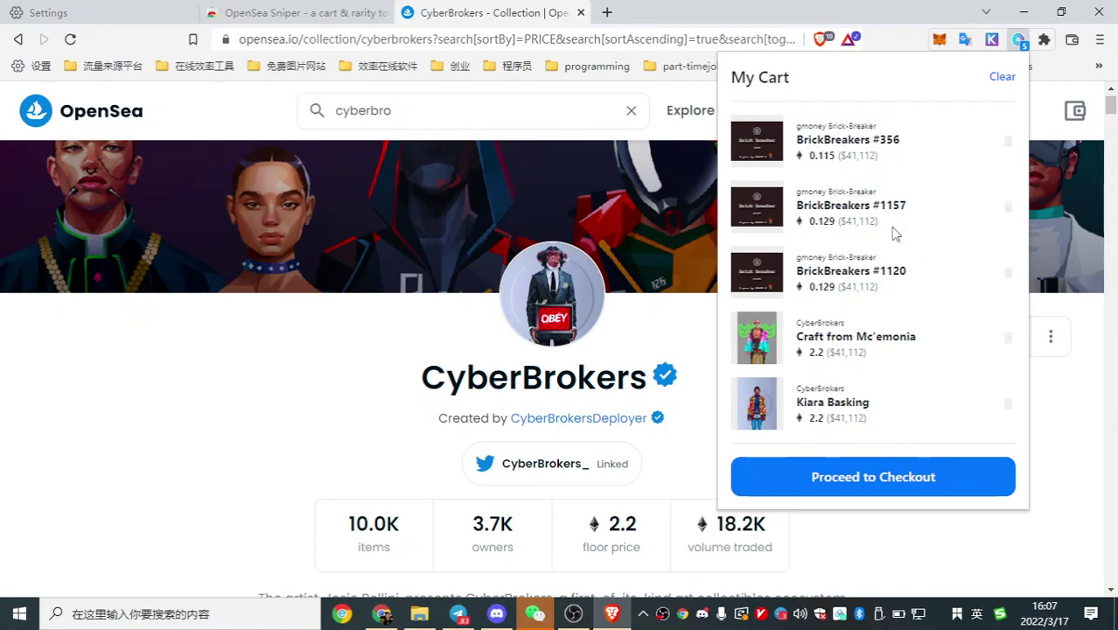
left_click(1009, 208)
left_click(1011, 276)
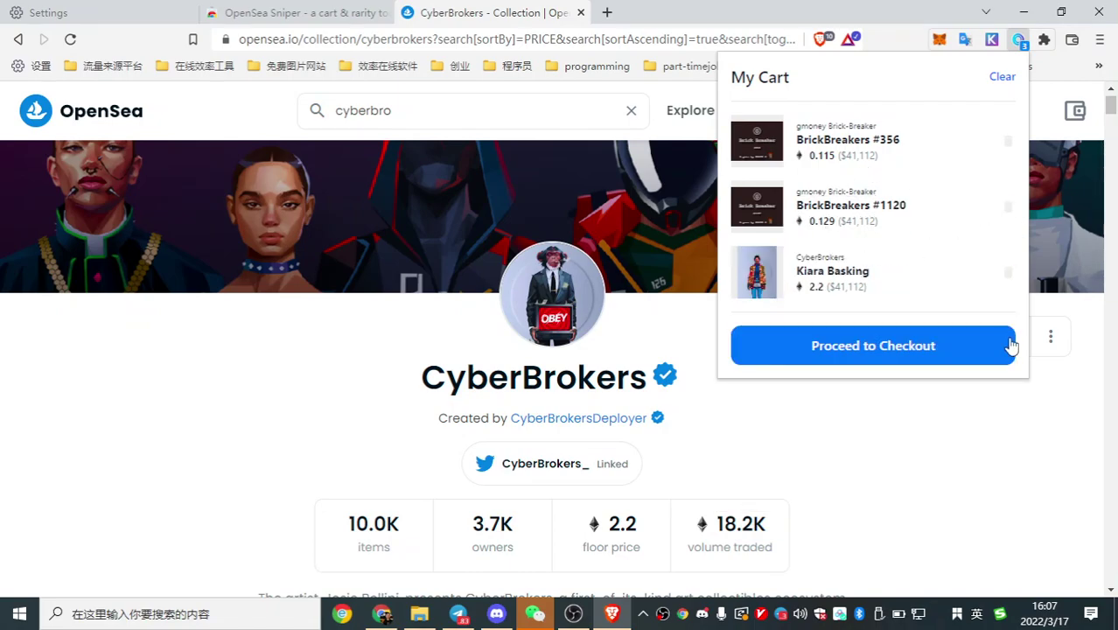
left_click(1010, 277)
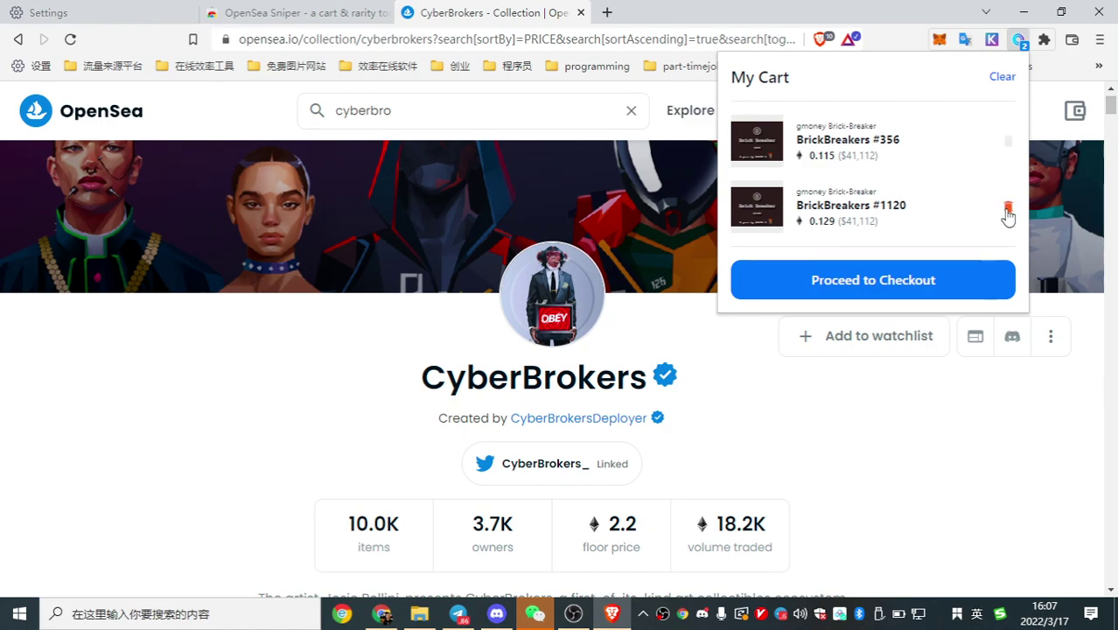
left_click(1009, 208)
left_click(271, 374)
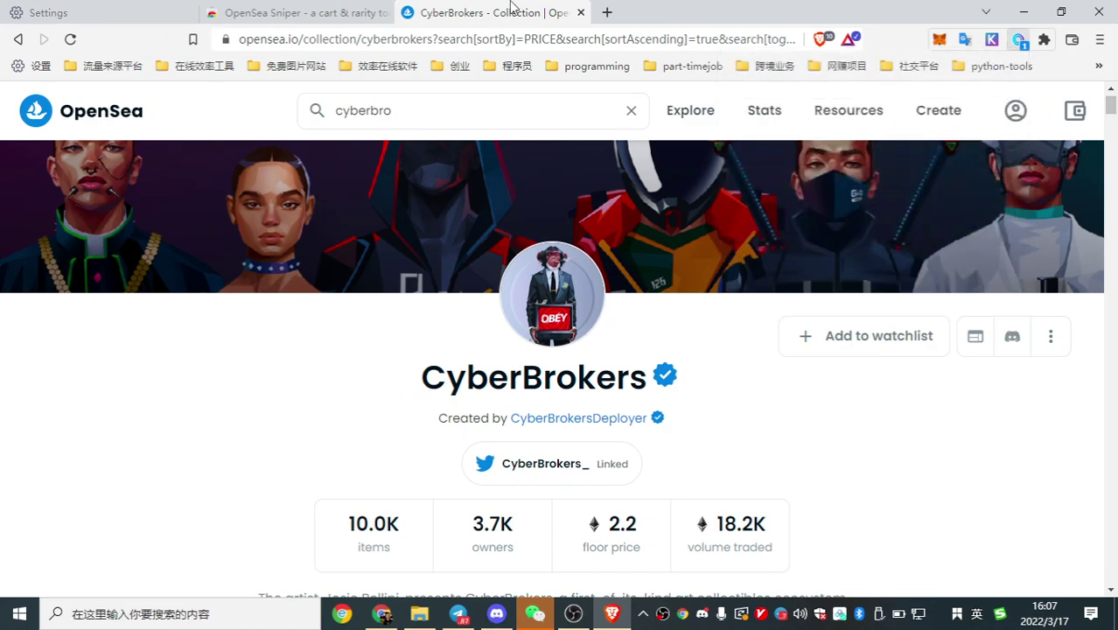
Step: Search OpenSea for "gmoney" and open the gmoney Brick-Breaker collection again
left_click(436, 113)
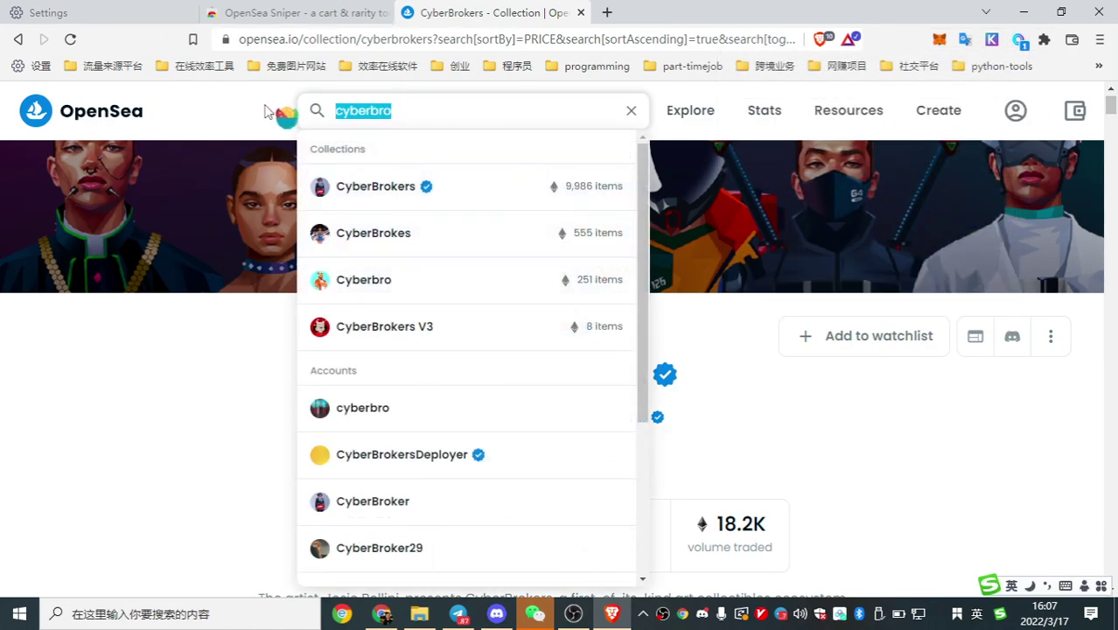
type("gmo")
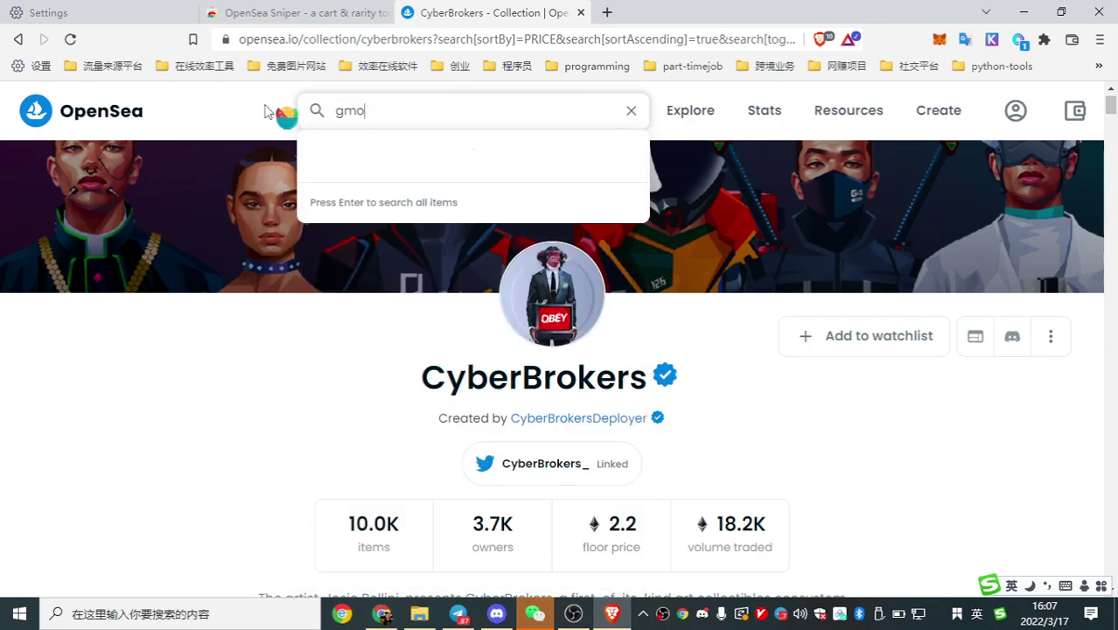
type("eny")
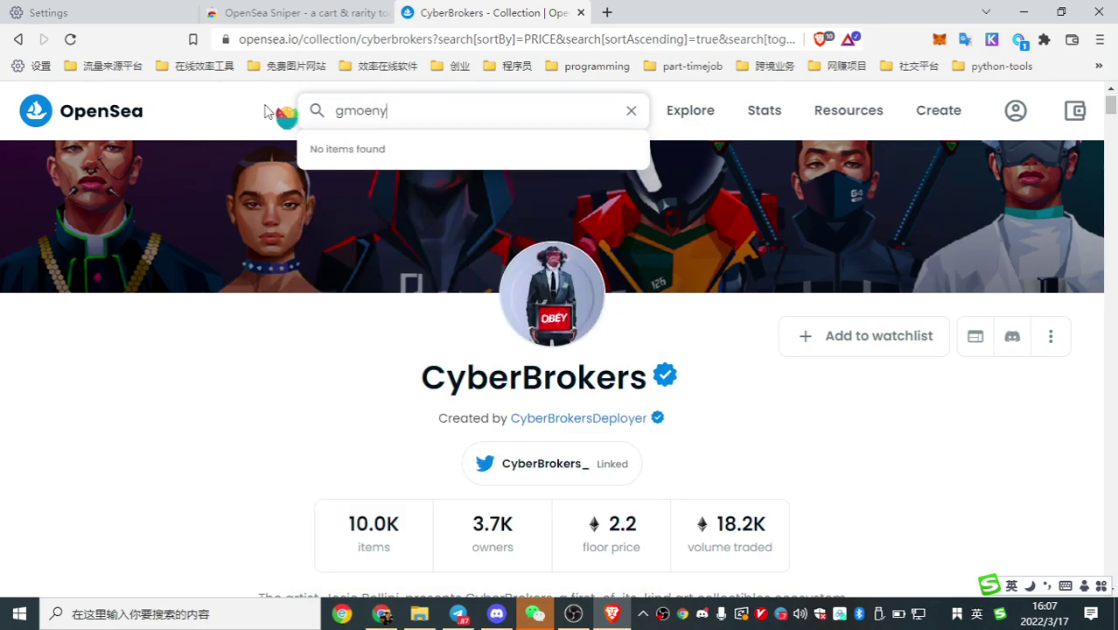
key("BackSpace")
key("BackSpace")
key("BackSpace")
type("ney")
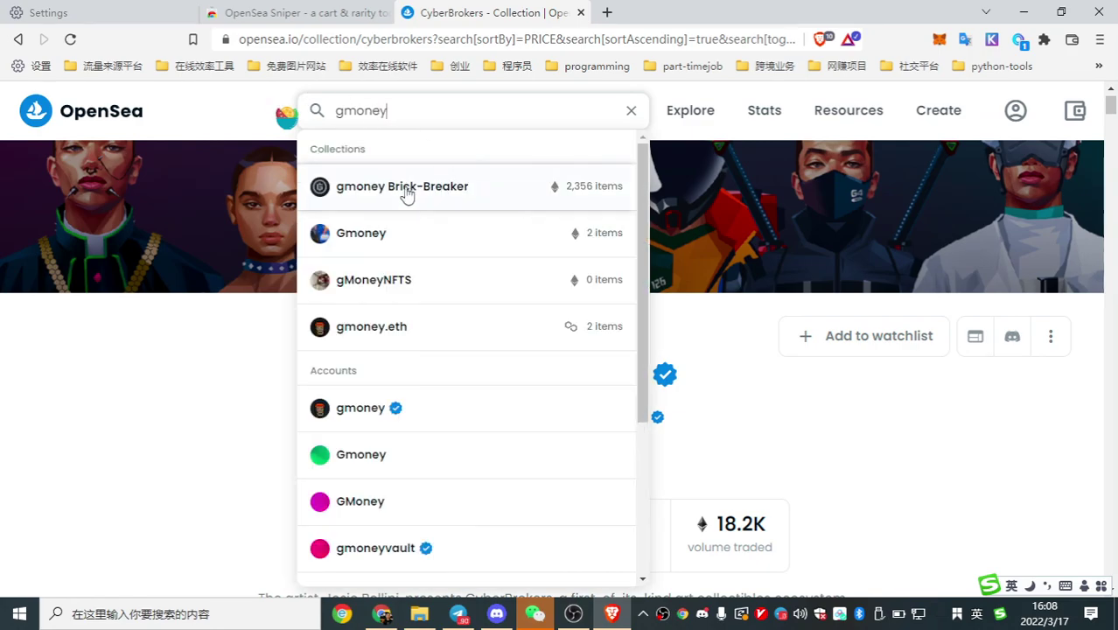
left_click(409, 186)
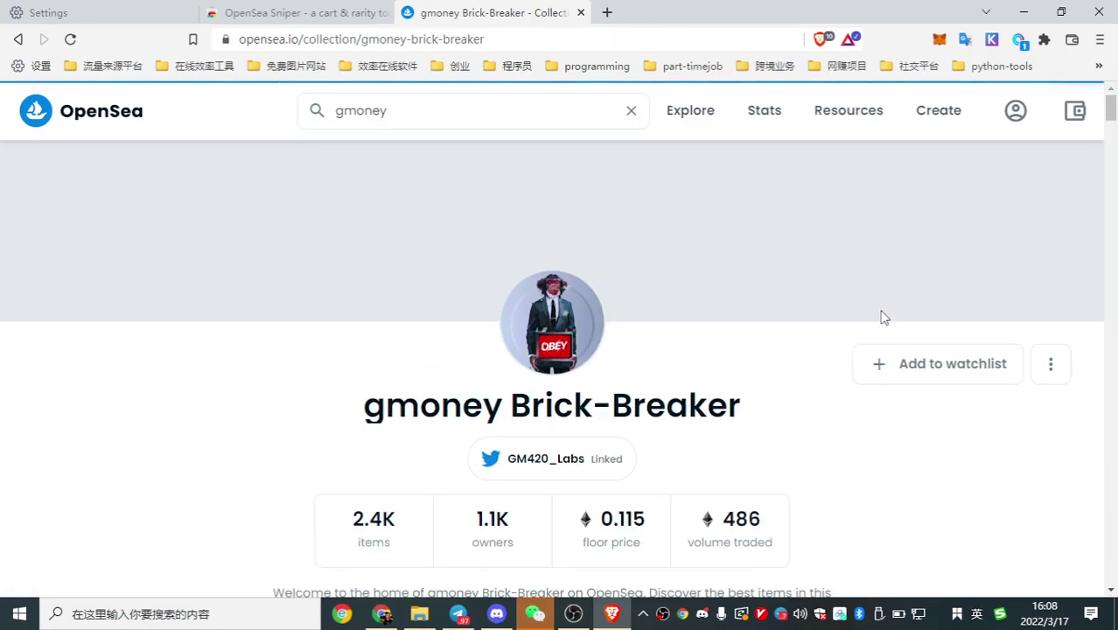
Step: Add BrickBreakers #1128 from the Buy Now listings to the cart
scroll(884, 317, "down", 5)
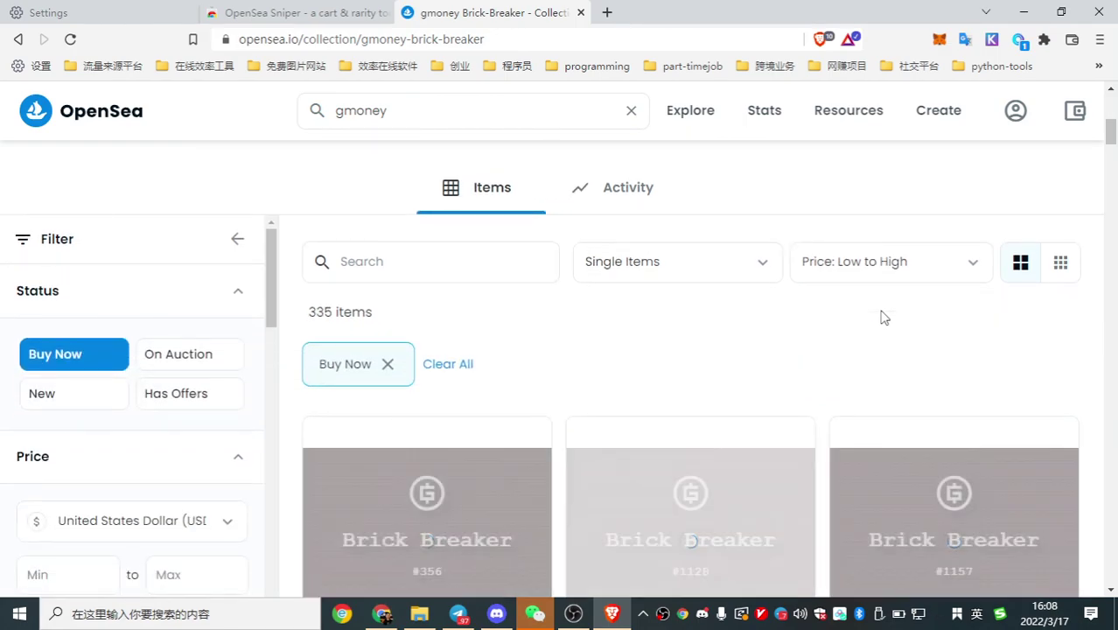
scroll(881, 317, "down", 5)
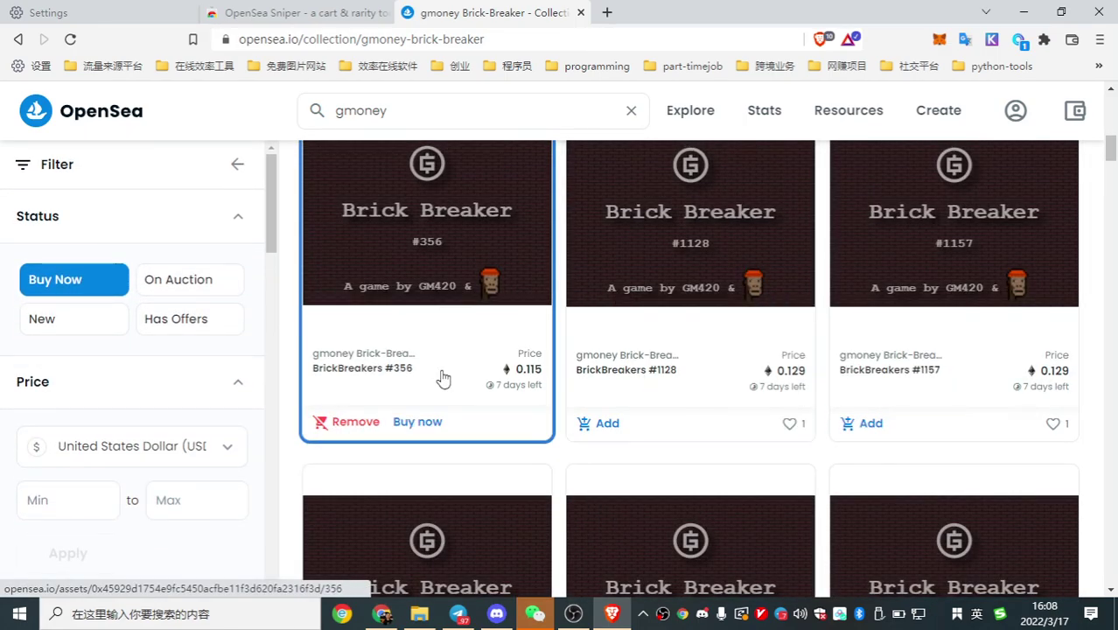
scroll(734, 375, "up", 2)
scroll(585, 423, "down", 3)
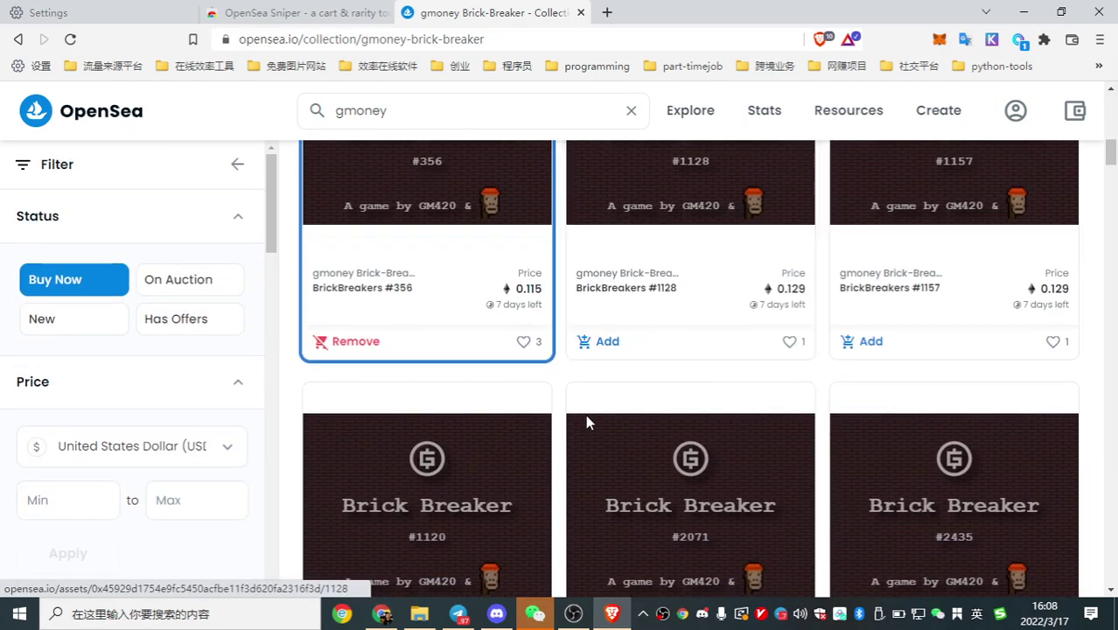
left_click(603, 341)
Step: Open the OpenSea Sniper cart and proceed to checkout with BrickBreakers #356 and #1128
scroll(943, 260, "up", 5)
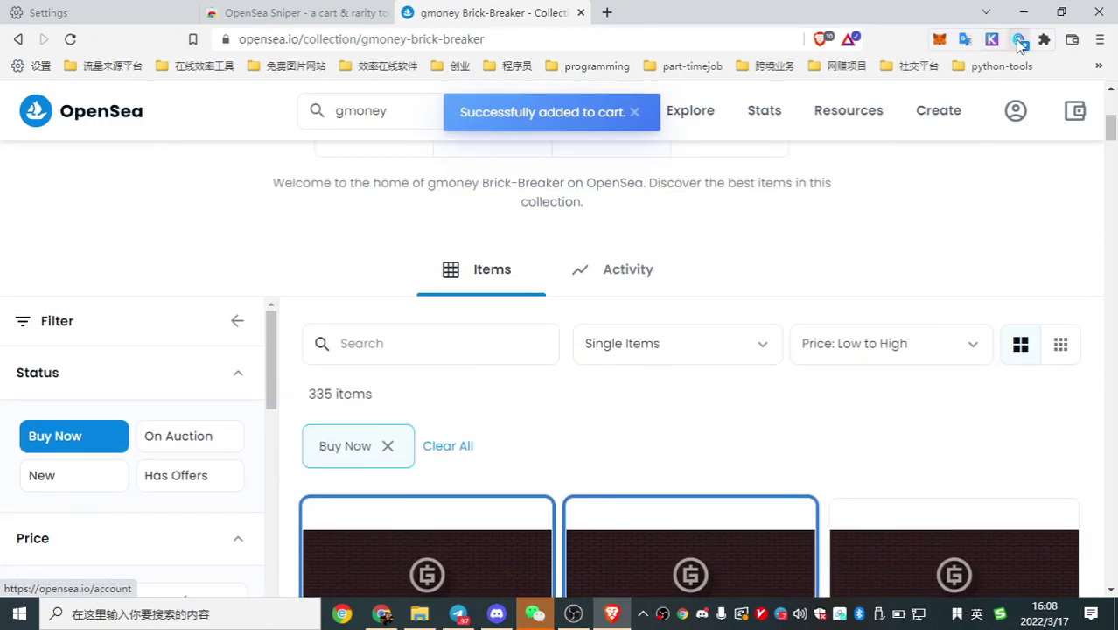
left_click(1019, 40)
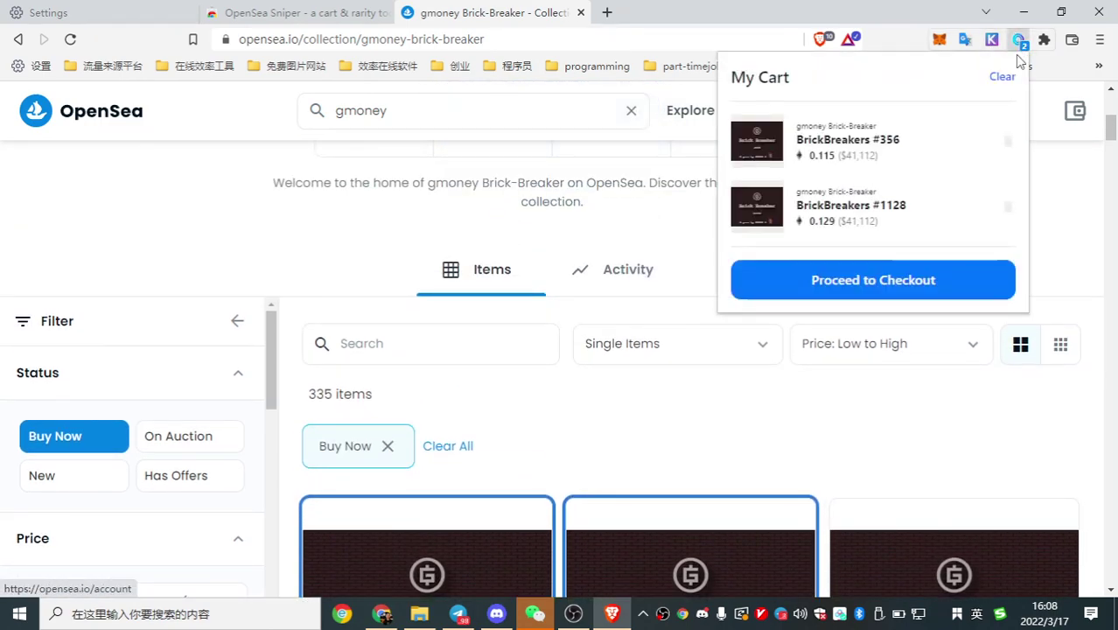
left_click(885, 281)
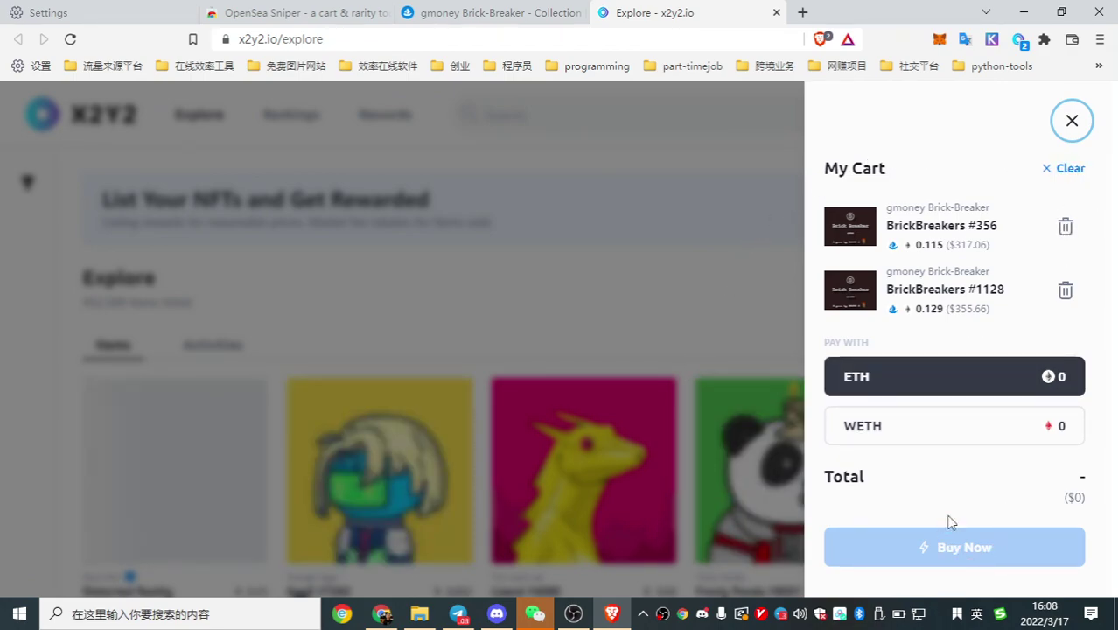
Step: Close the checkout cart and connect the preselected MetaMask account to X2Y2
left_click(973, 385)
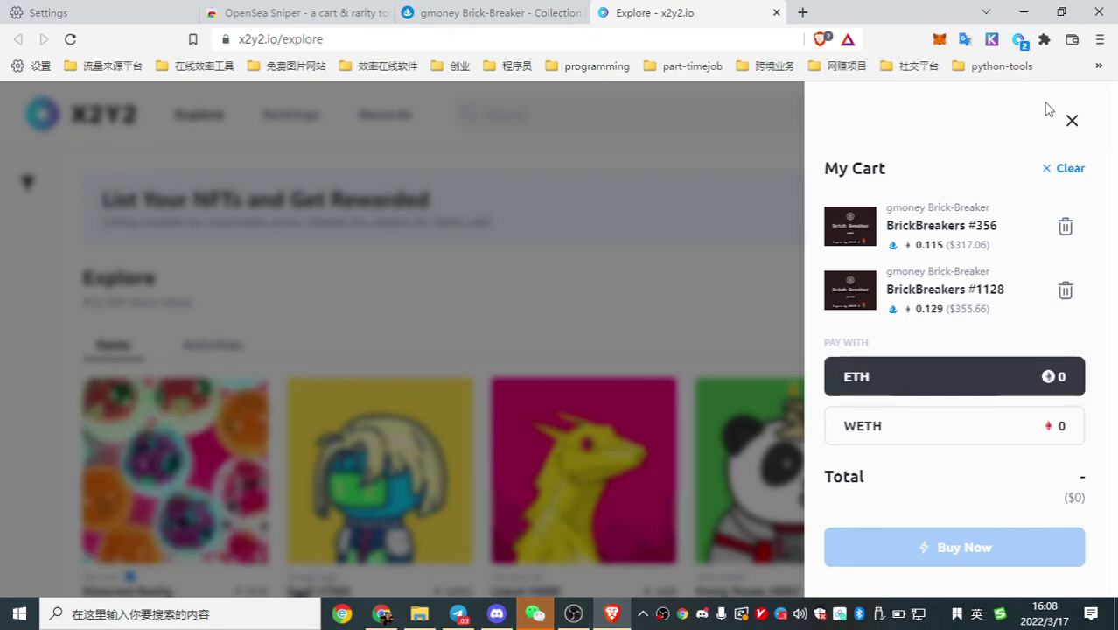
left_click(1072, 120)
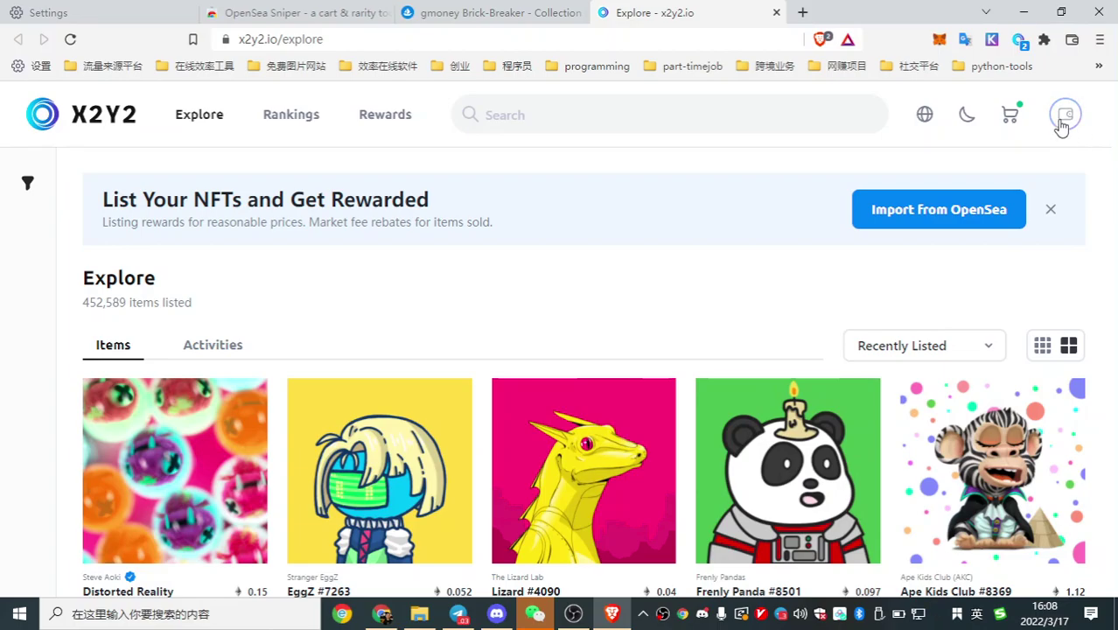
left_click(1063, 123)
left_click(408, 245)
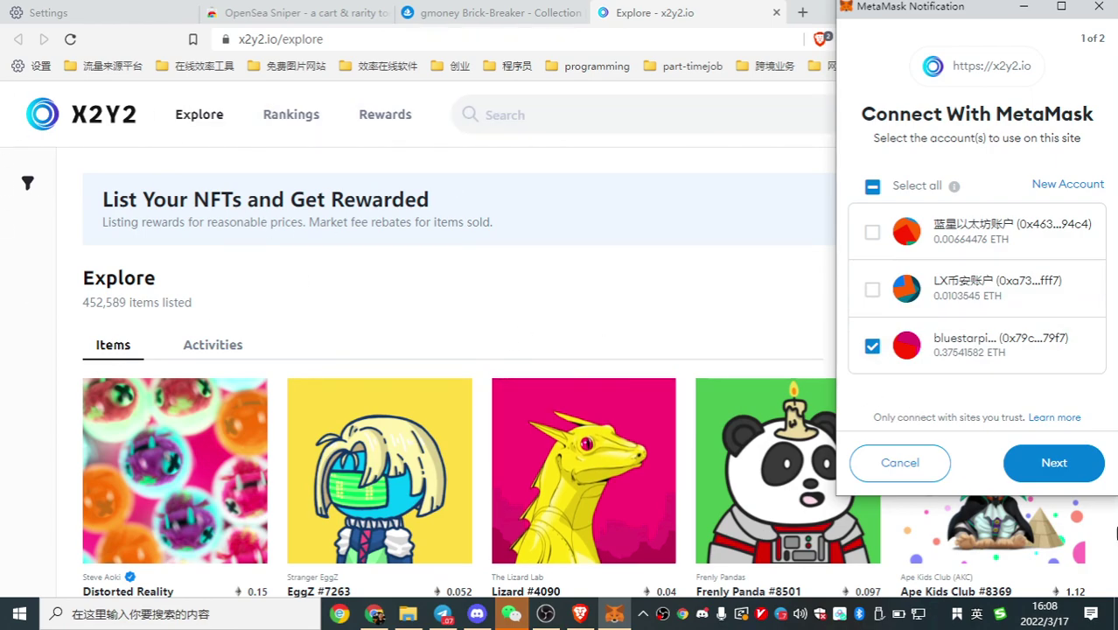
left_click(1085, 464)
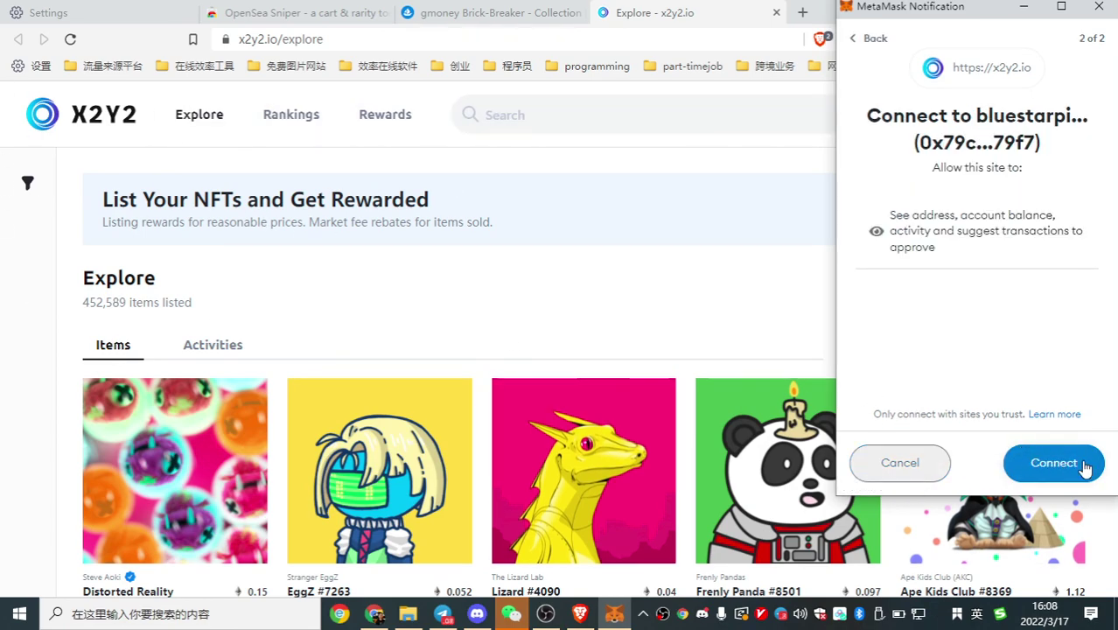
left_click(1085, 468)
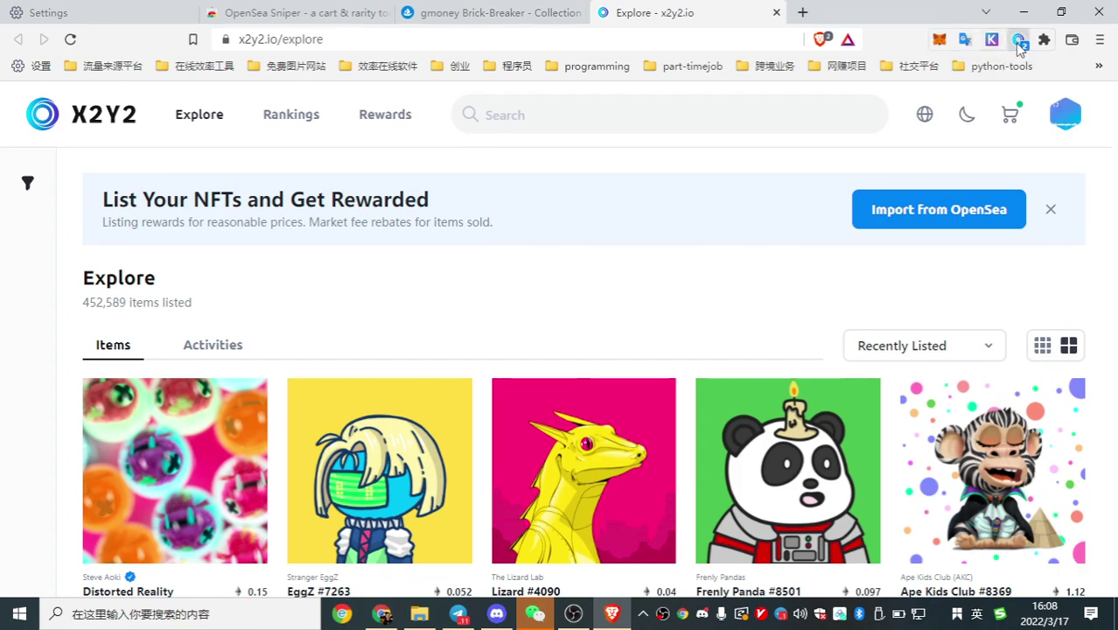
Step: Check out BrickBreakers #356 and #1128 from the OpenSea Sniper cart and sign the address verification message in MetaMask
left_click(1019, 42)
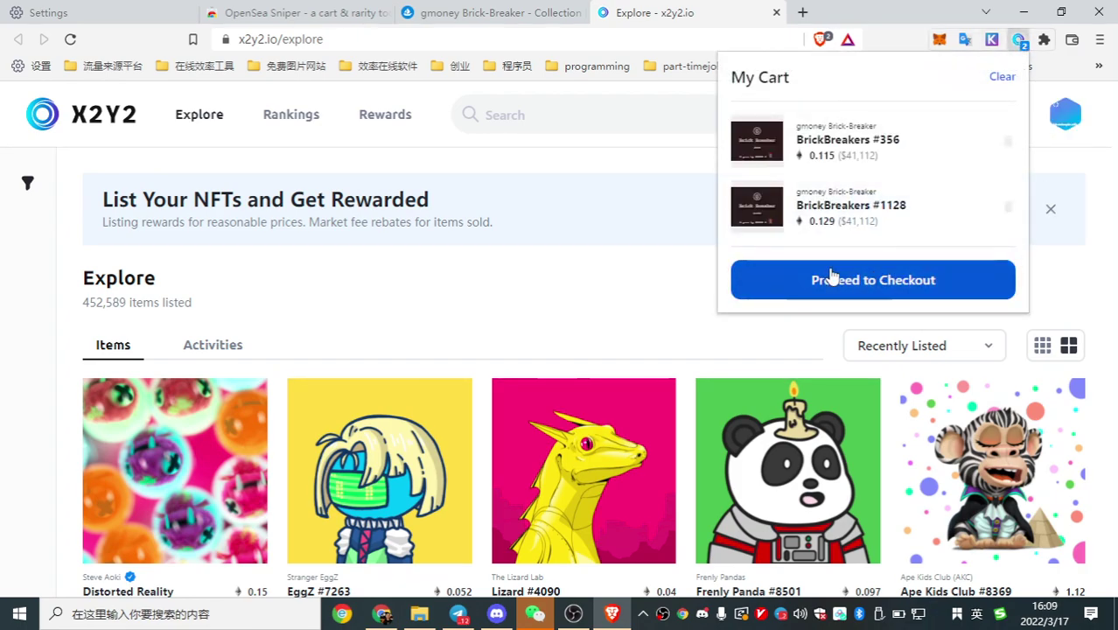
left_click(857, 280)
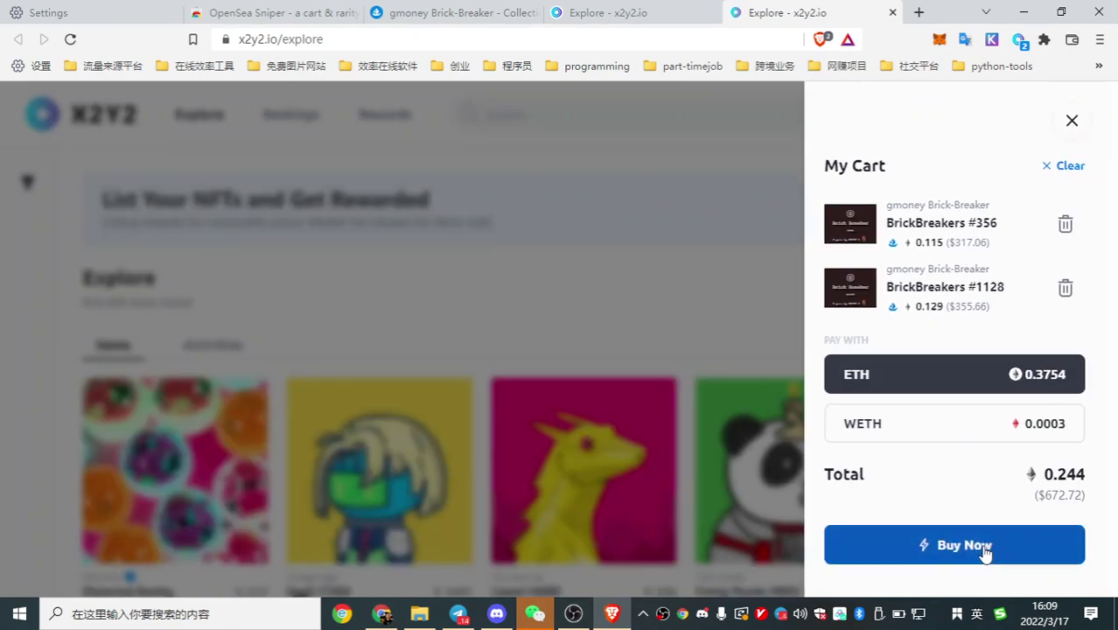
left_click(986, 552)
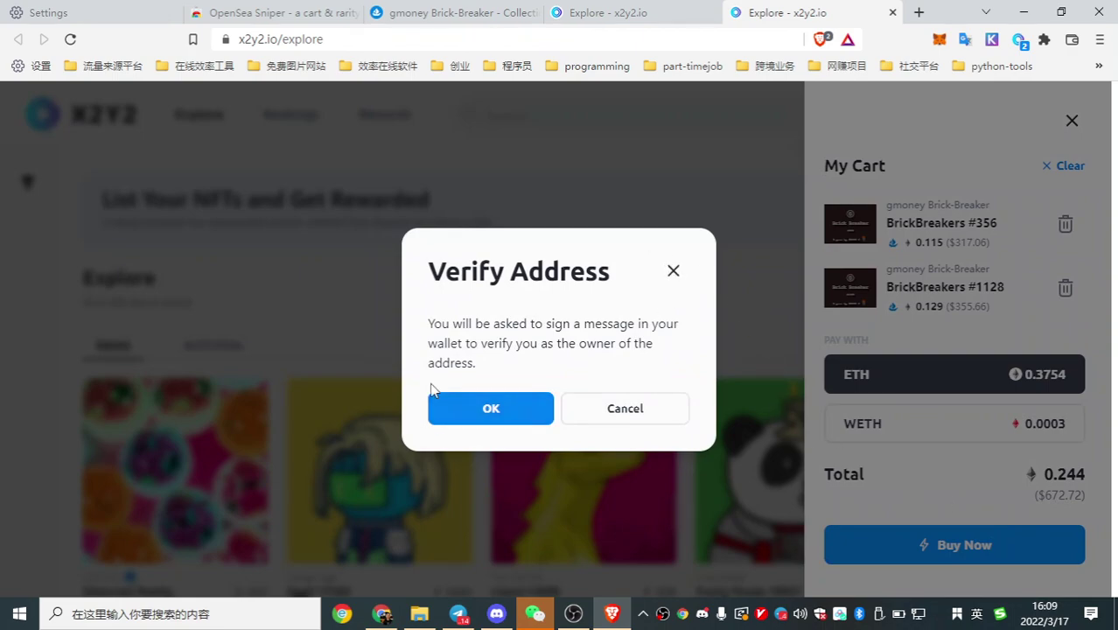
left_click(674, 272)
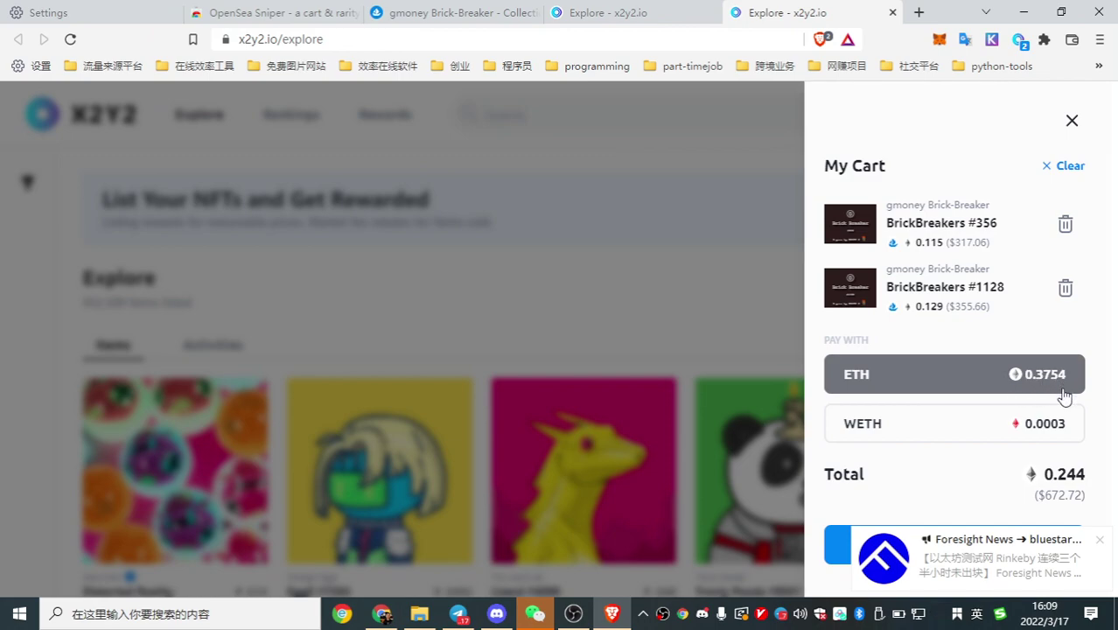
left_click(1099, 541)
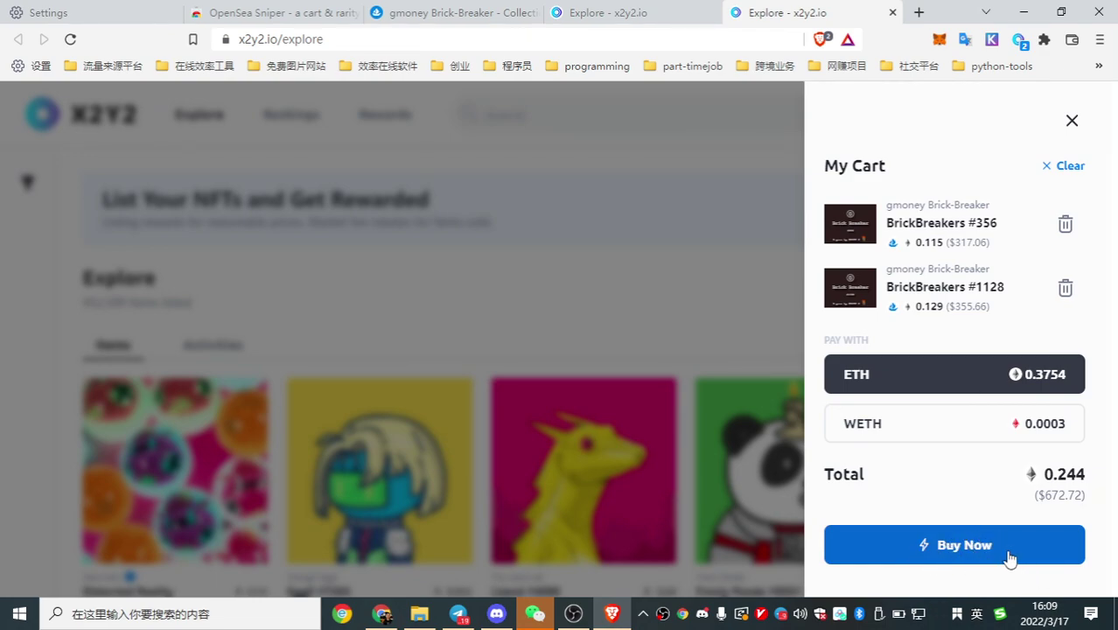
left_click(970, 551)
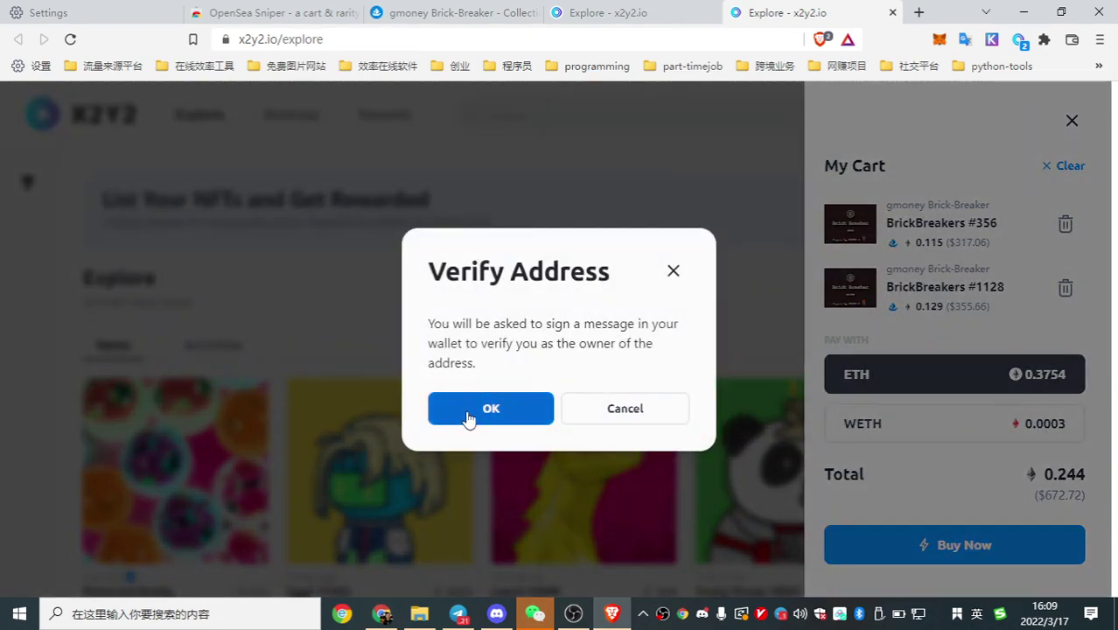
left_click(488, 411)
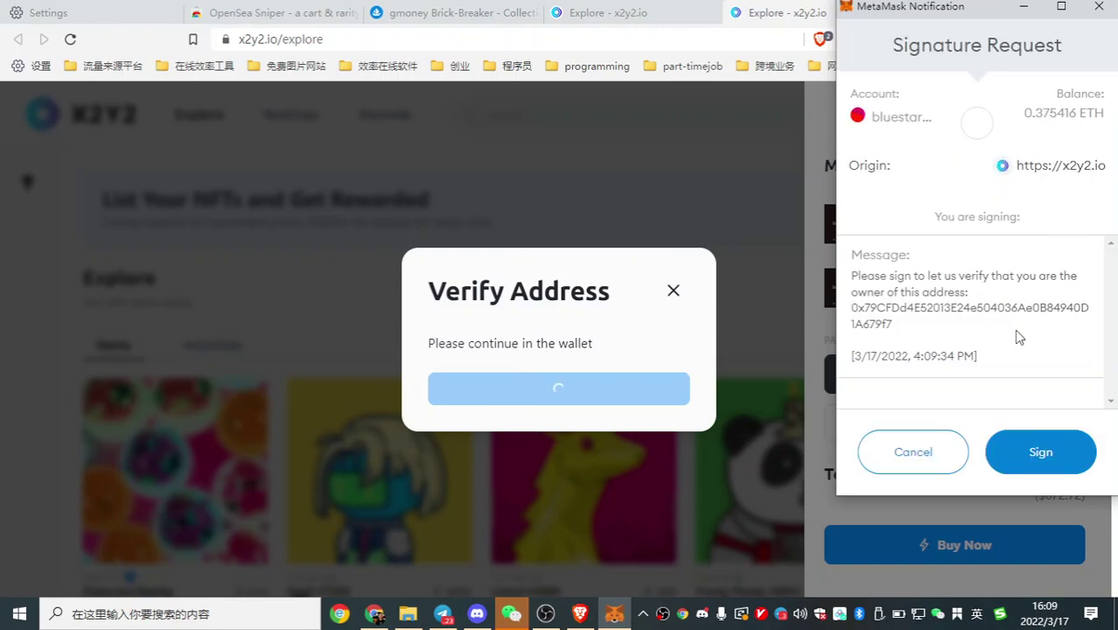
left_click(1052, 453)
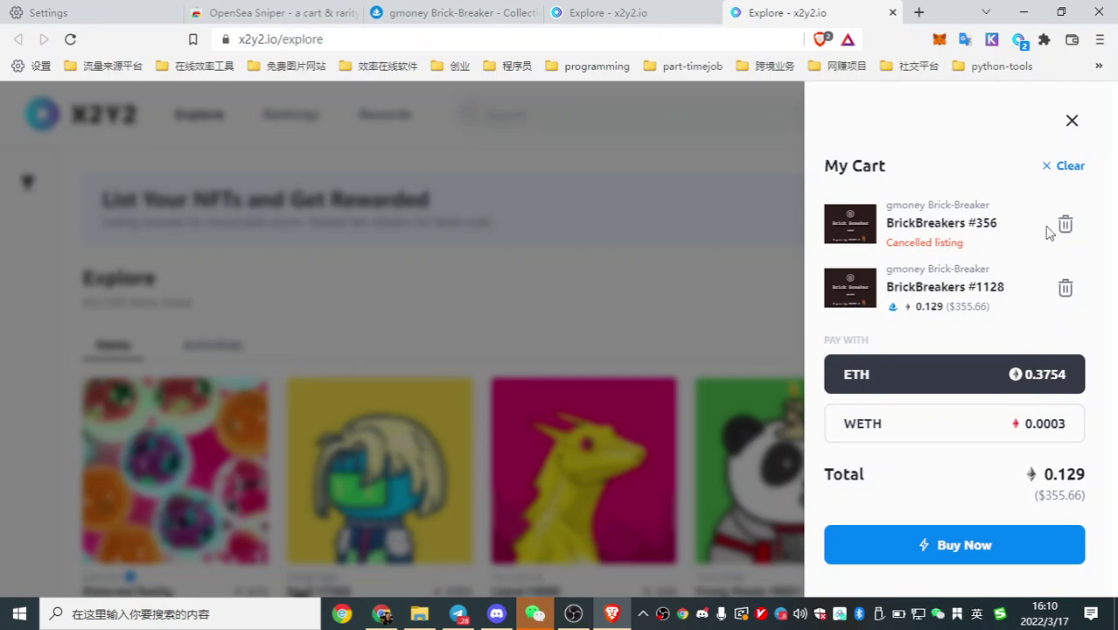
Step: Remove BrickBreakers #356 from the checkout cart and return to the gmoney Brick-Breaker collection's listings on OpenSea
left_click(1065, 225)
left_click(456, 14)
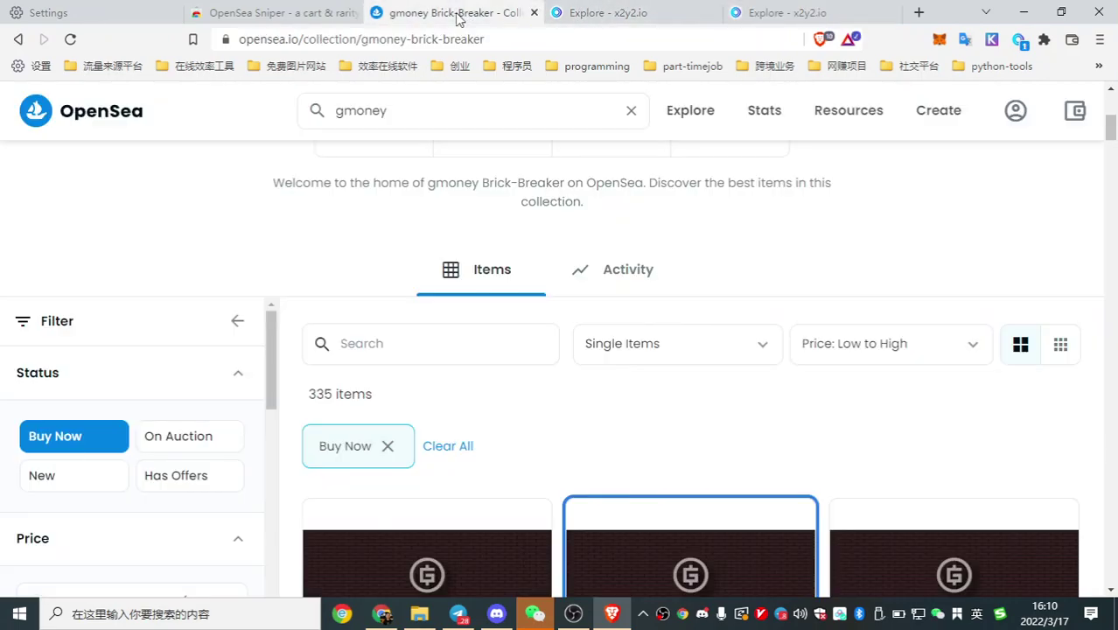
left_click(489, 278)
scroll(877, 290, "down", 3)
scroll(862, 295, "down", 2)
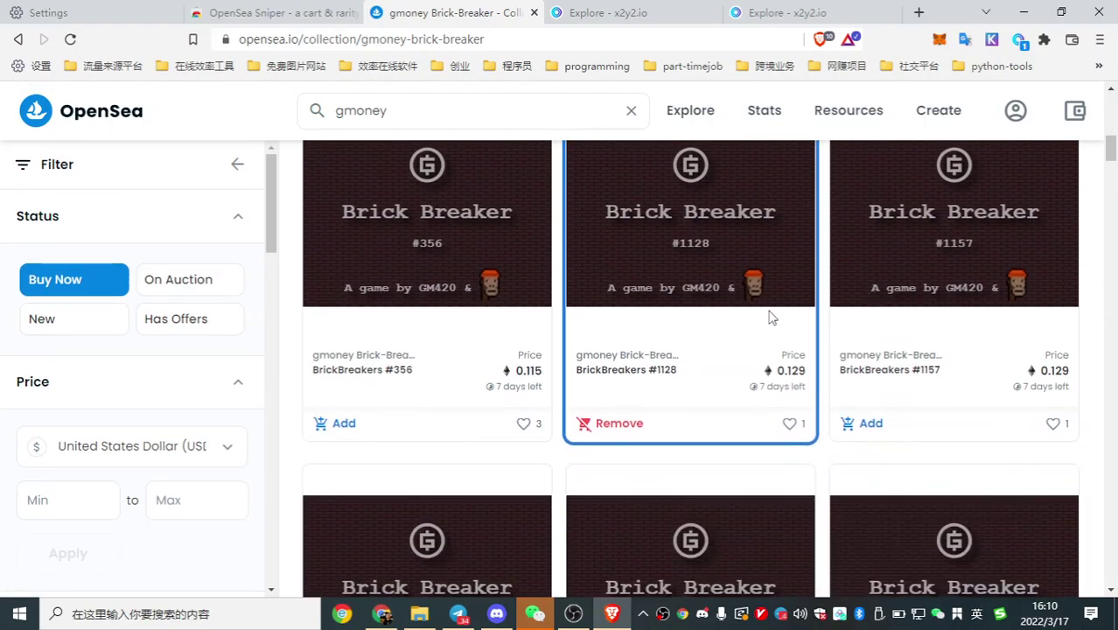
scroll(753, 313, "up", 2)
scroll(634, 280, "up", 3)
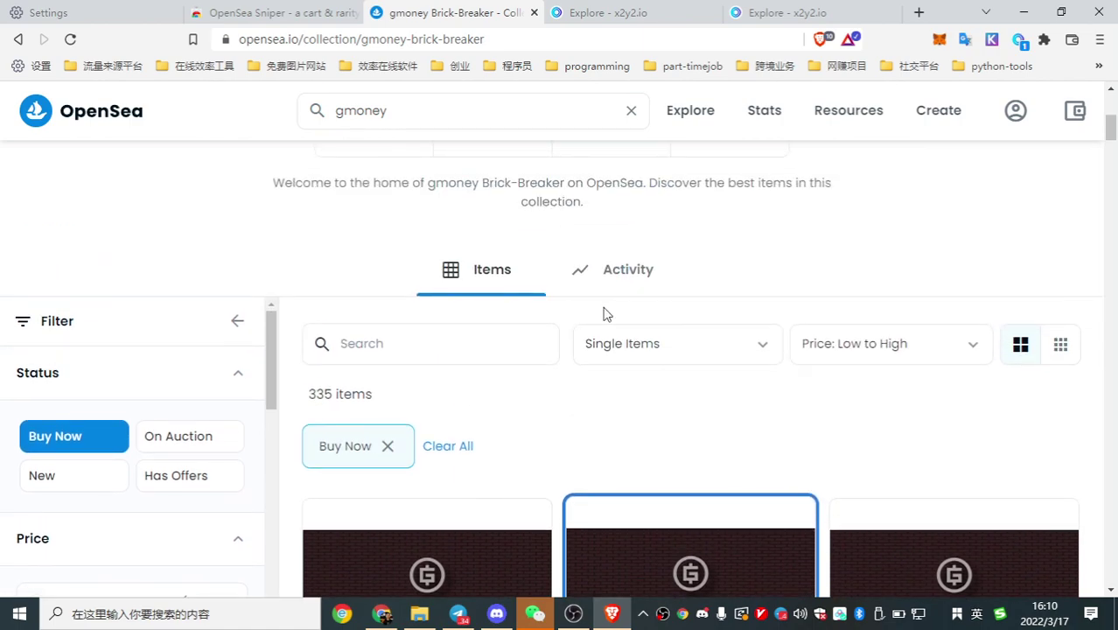
Step: Examine the collection's recent sales activity for BrickBreakers #356
left_click(630, 269)
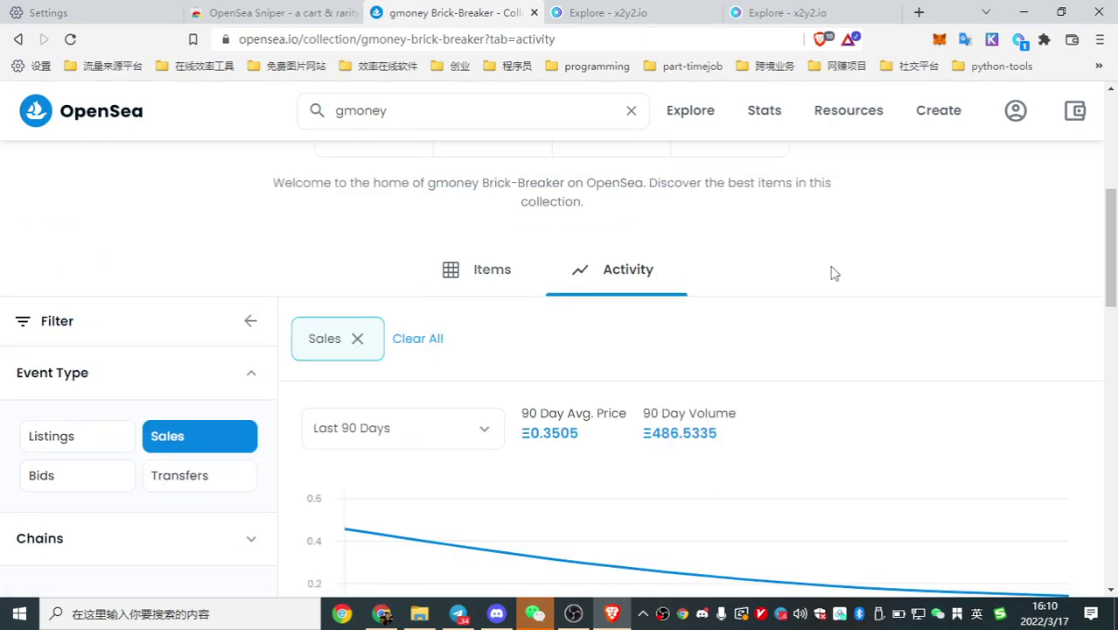
scroll(831, 269, "down", 7)
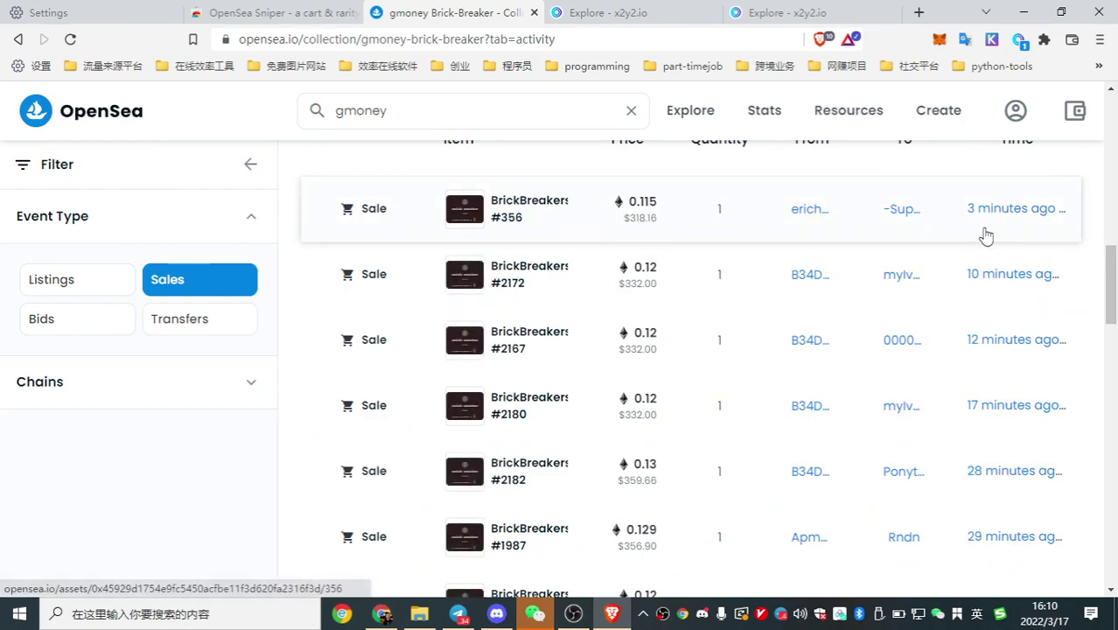
scroll(1033, 241, "up", 3)
scroll(1033, 241, "up", 3)
Step: Return to the collection's items and add BrickBreakers #1157 to the cart
left_click(477, 196)
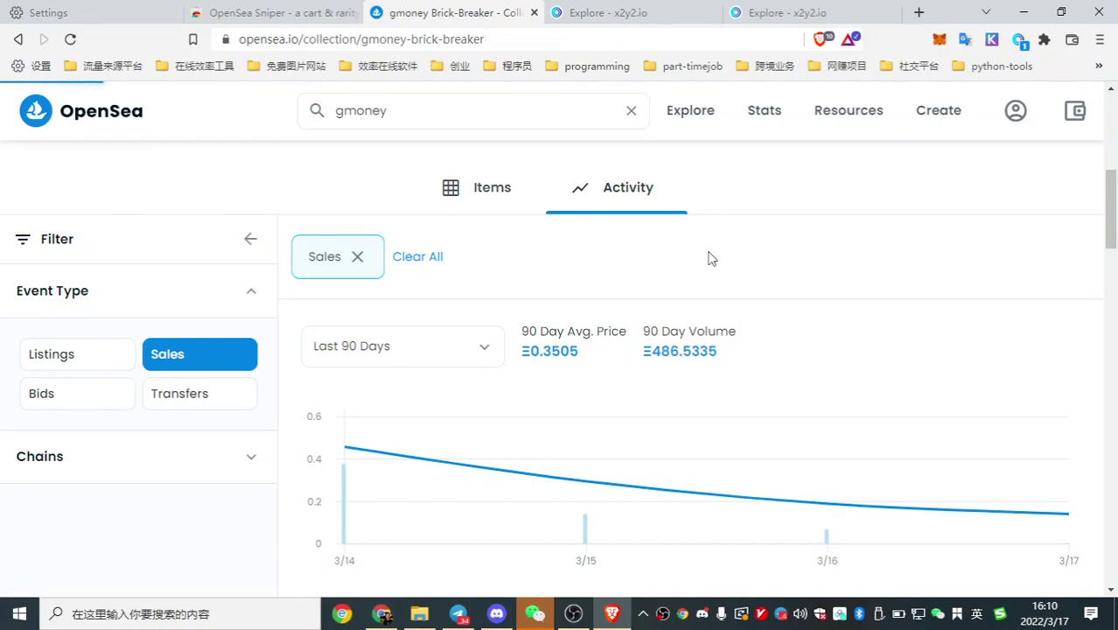
scroll(711, 260, "down", 3)
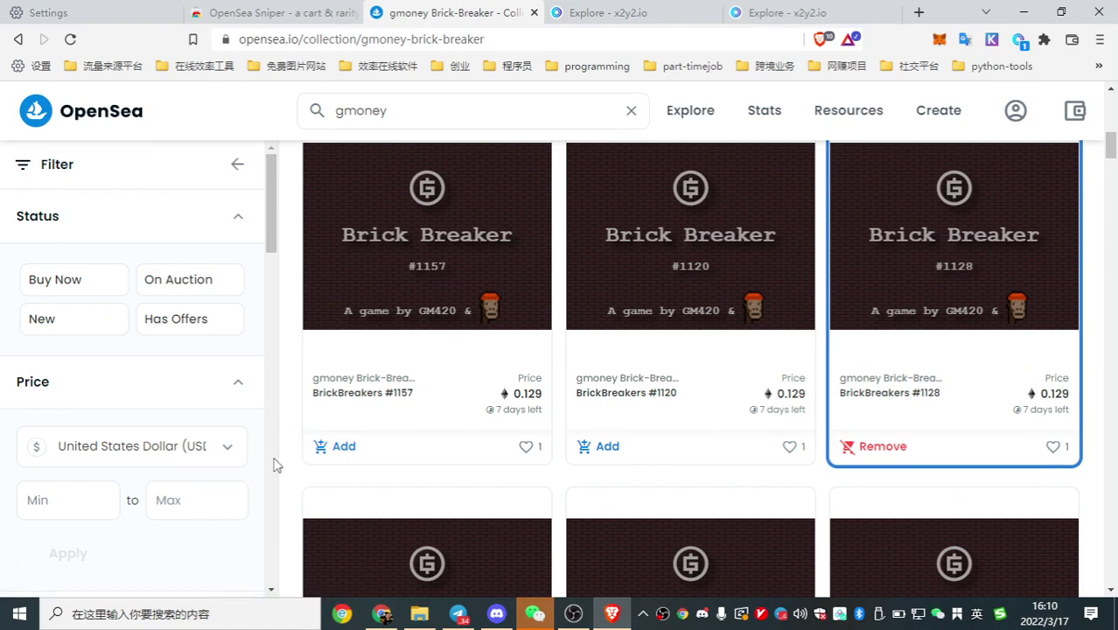
left_click(346, 449)
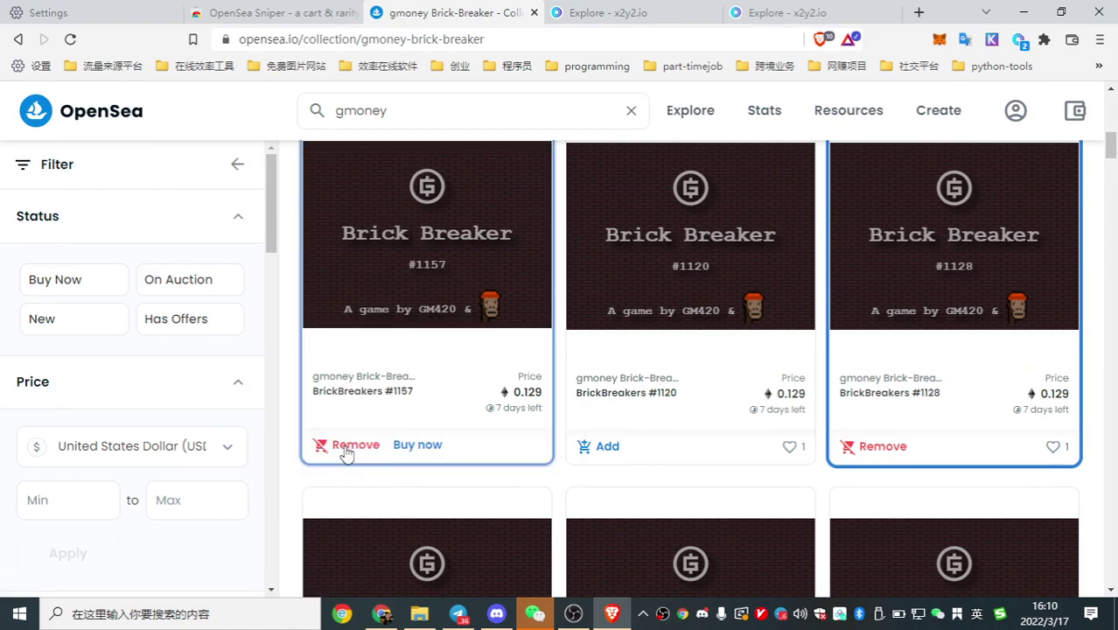
Step: Switch back to the X2Y2 checkout and start buying BrickBreakers #1128 and #1157 with ETH
left_click(836, 14)
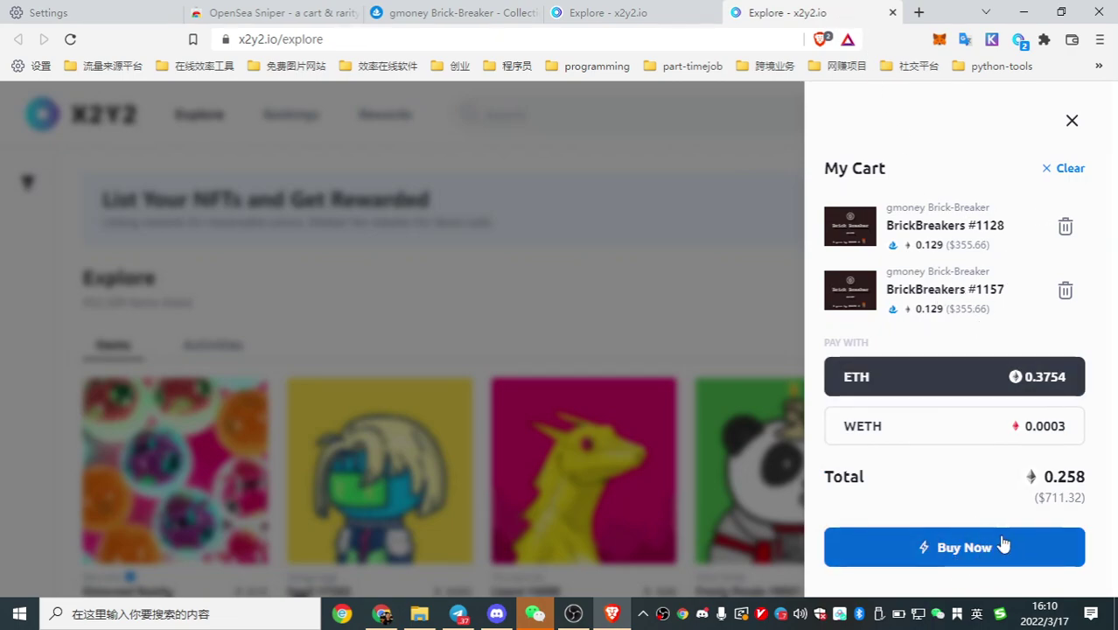
left_click(940, 548)
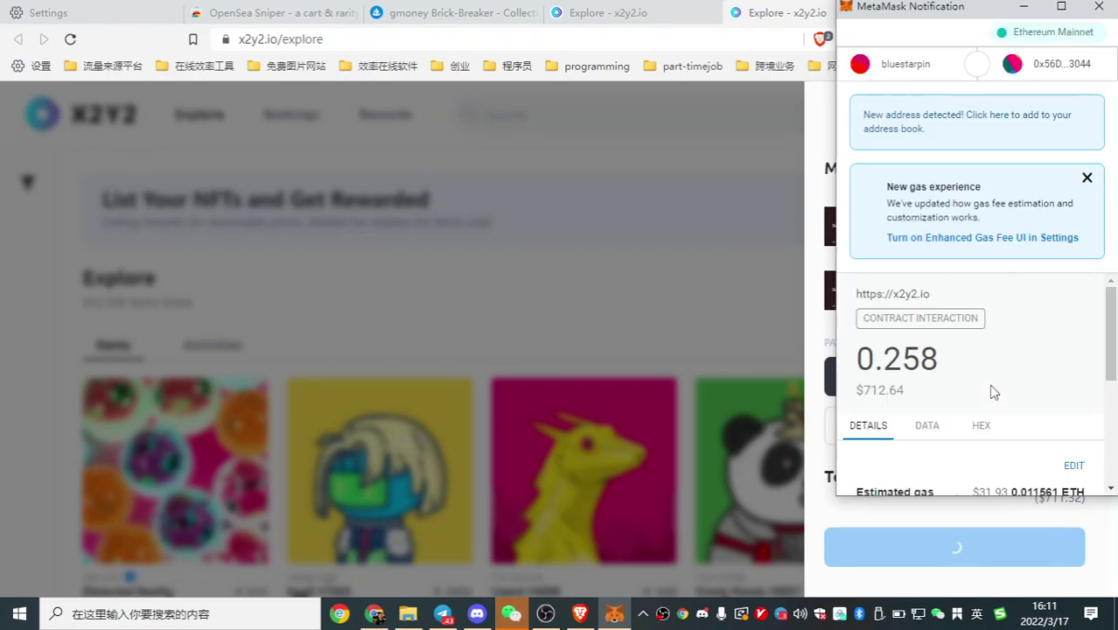
Step: Examine the purchase amount, estimated gas fee and total in the MetaMask transaction request
scroll(1037, 335, "down", 3)
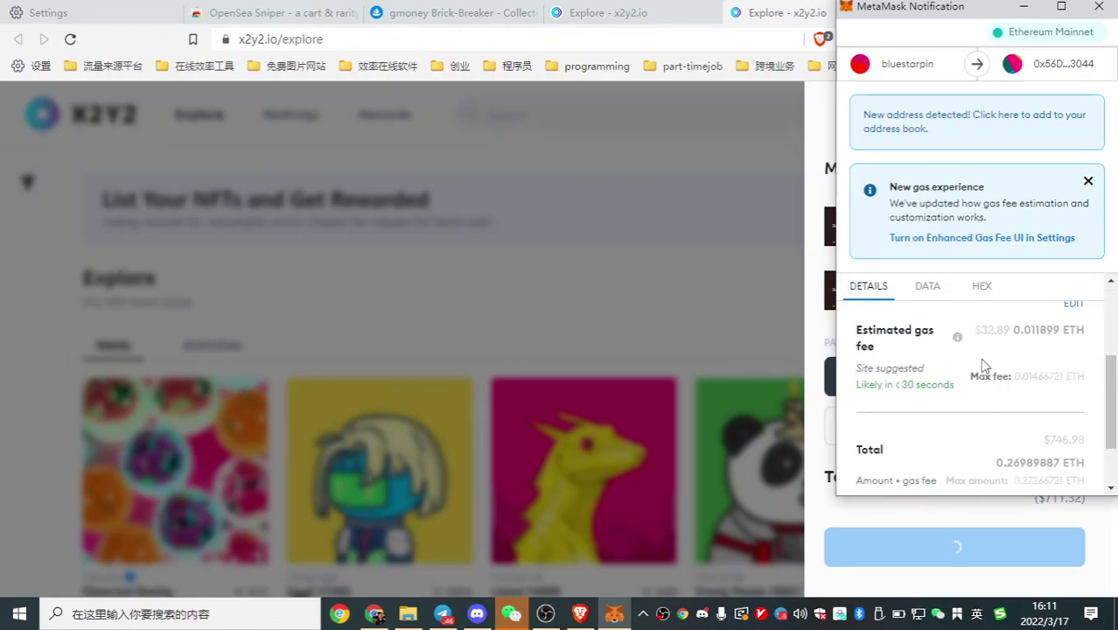
scroll(1008, 365, "up", 1)
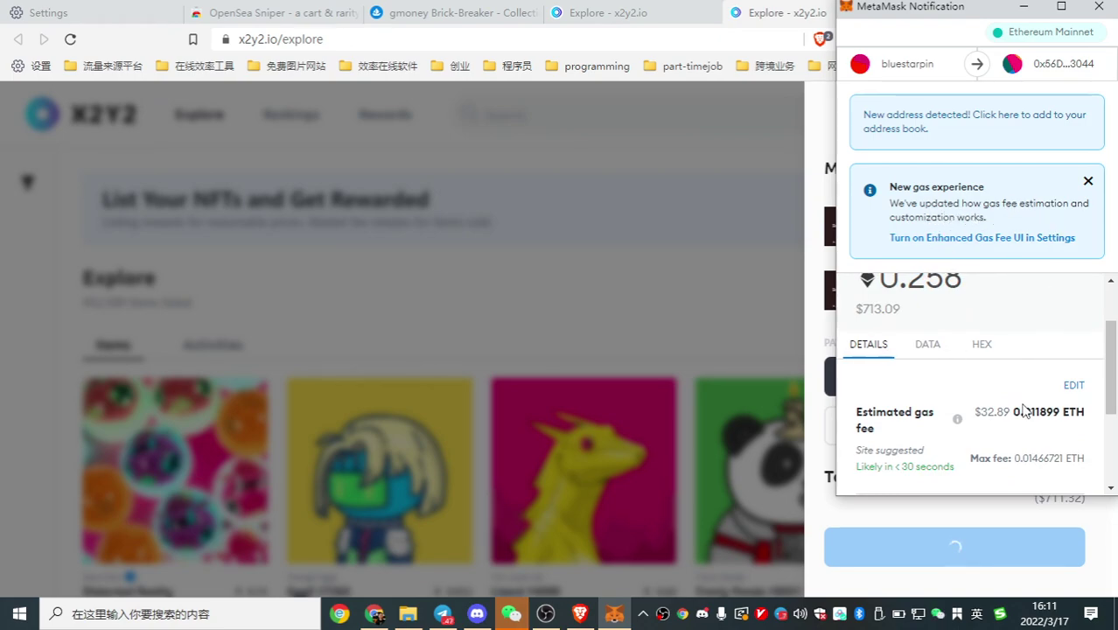
scroll(1023, 411, "down", 1)
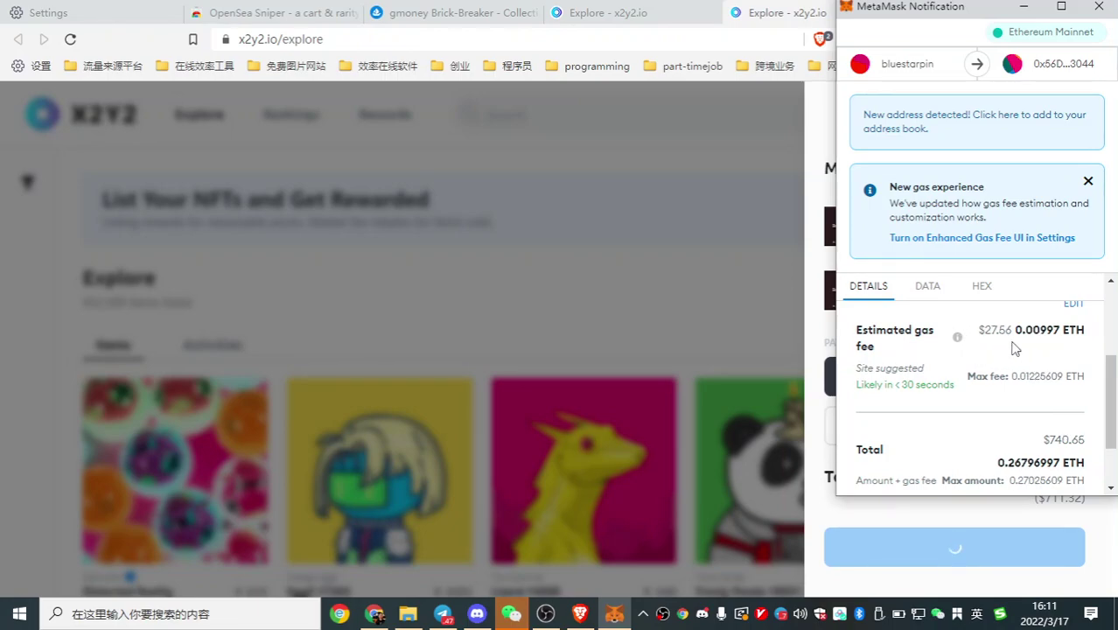
scroll(1013, 350, "down", 1)
scroll(1015, 367, "up", 2)
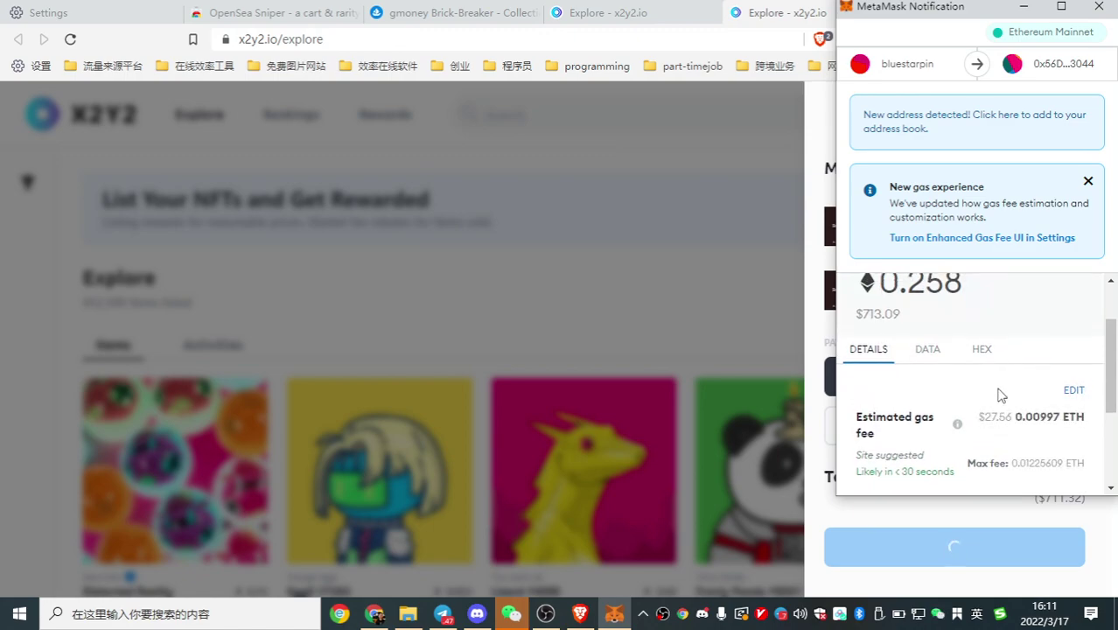
scroll(997, 385, "down", 1)
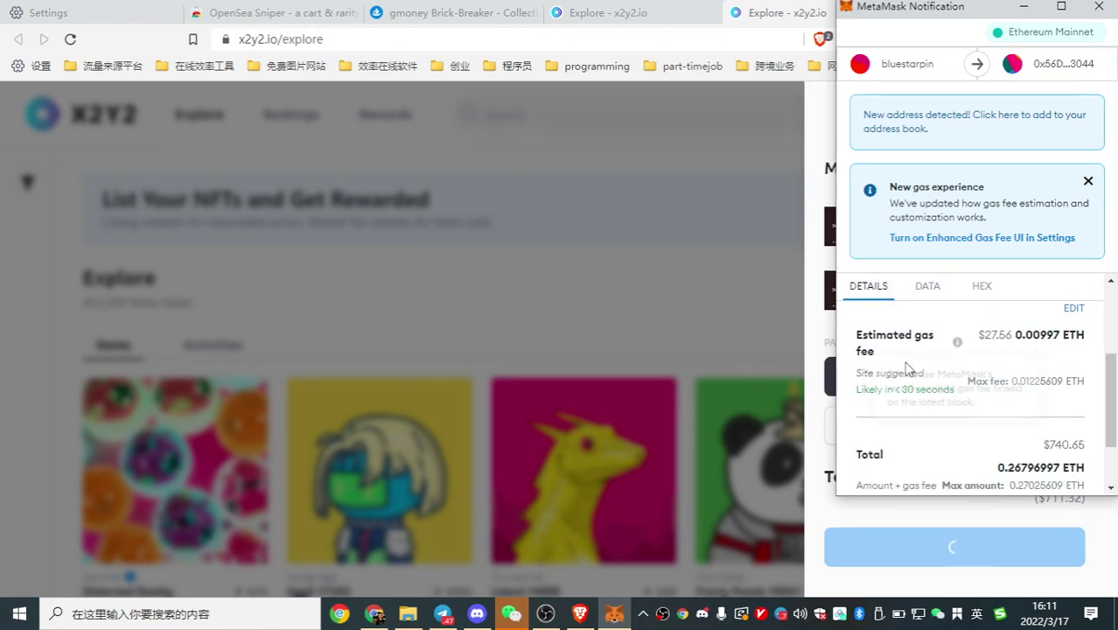
scroll(1065, 421, "down", 1)
scroll(1065, 422, "down", 1)
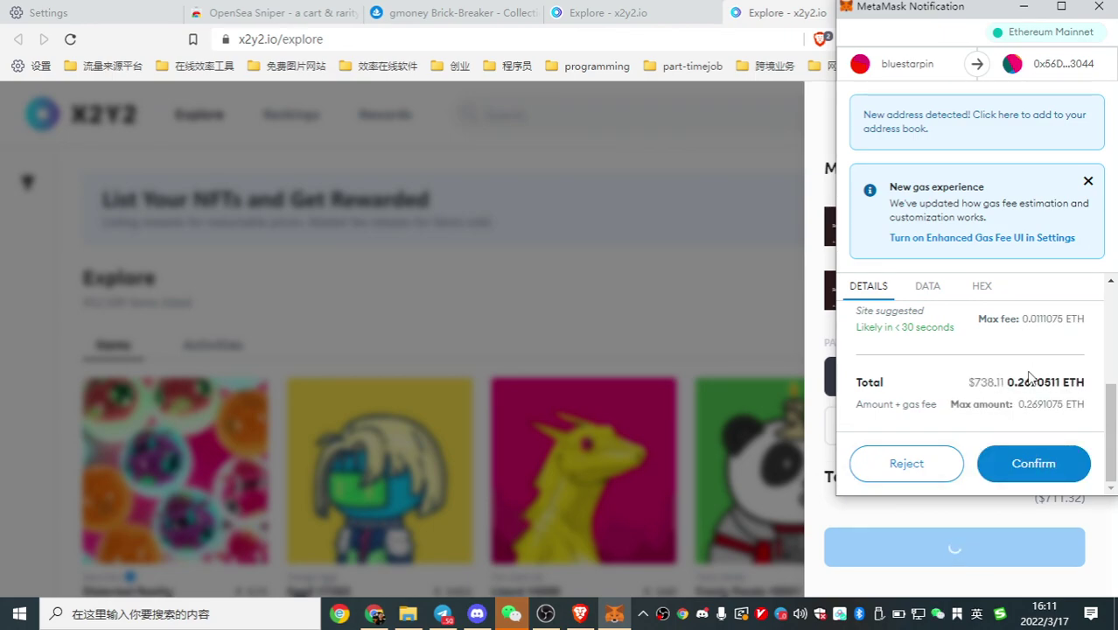
scroll(1030, 378, "up", 2)
scroll(1029, 378, "down", 3)
scroll(1013, 379, "up", 3)
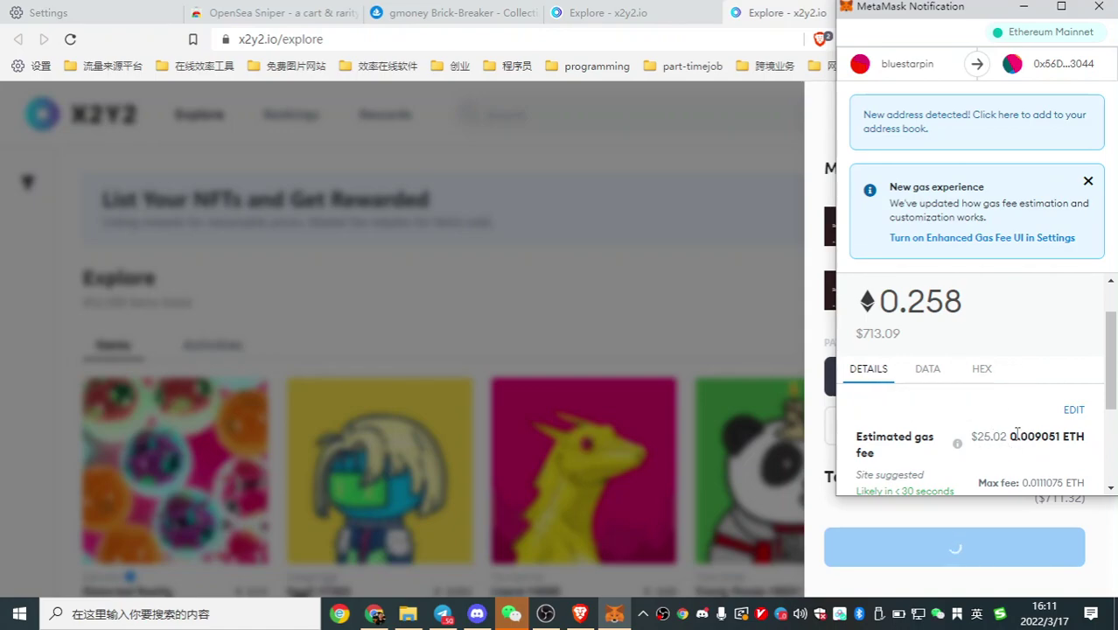
scroll(1028, 438, "down", 3)
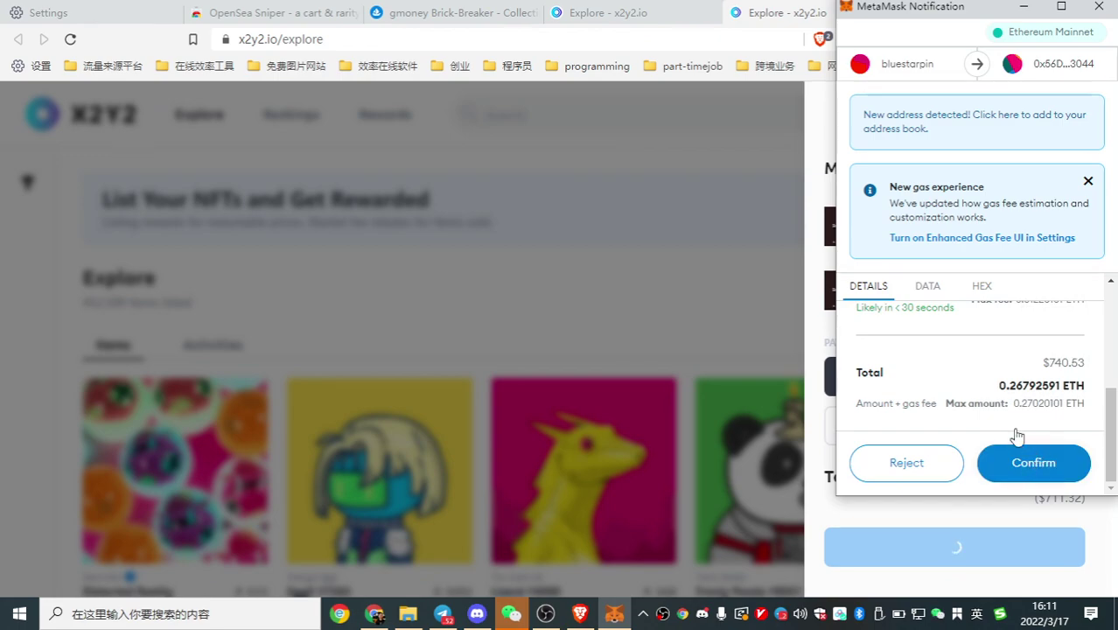
scroll(1006, 415, "up", 5)
scroll(1023, 411, "down", 4)
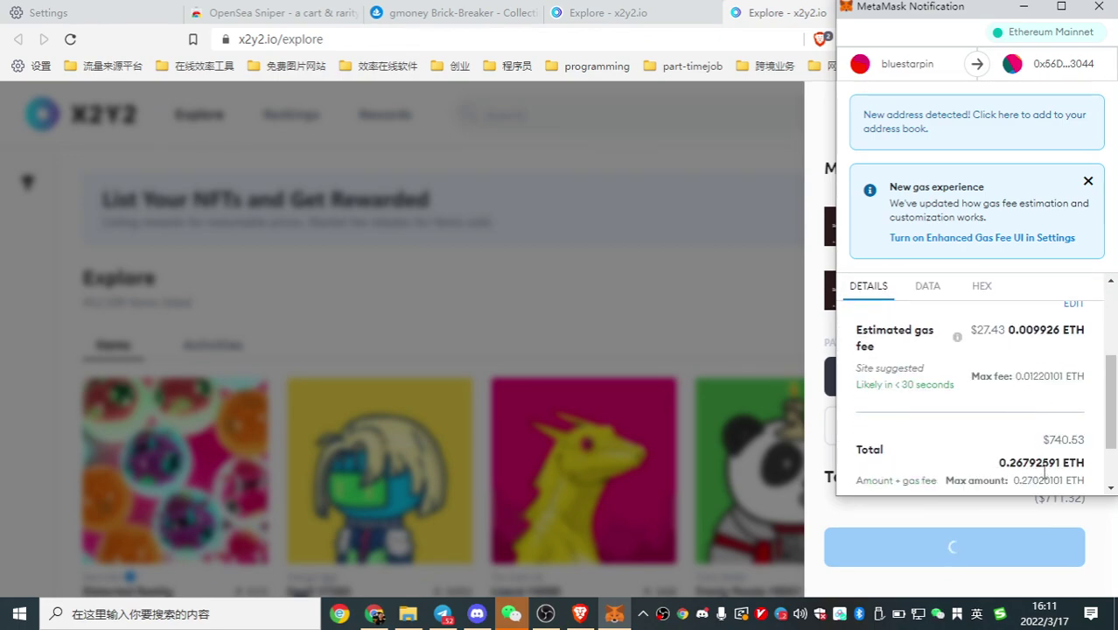
Step: Confirm the purchase transaction in MetaMask and check the contents of the OpenSea Sniper cart
scroll(1045, 479, "down", 2)
left_click(1041, 467)
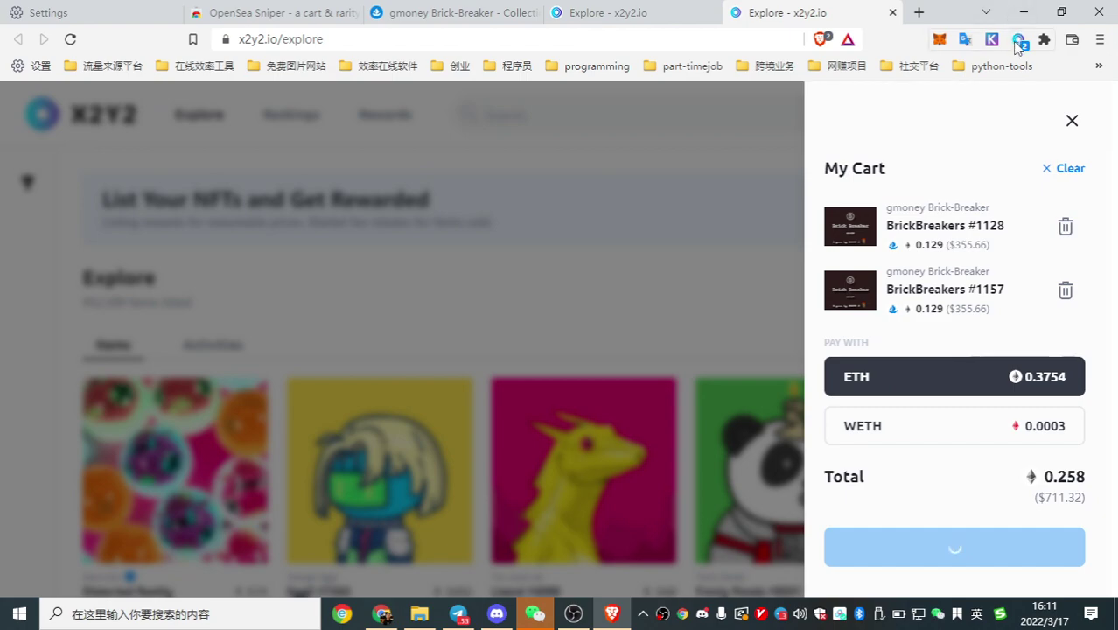
left_click(1017, 40)
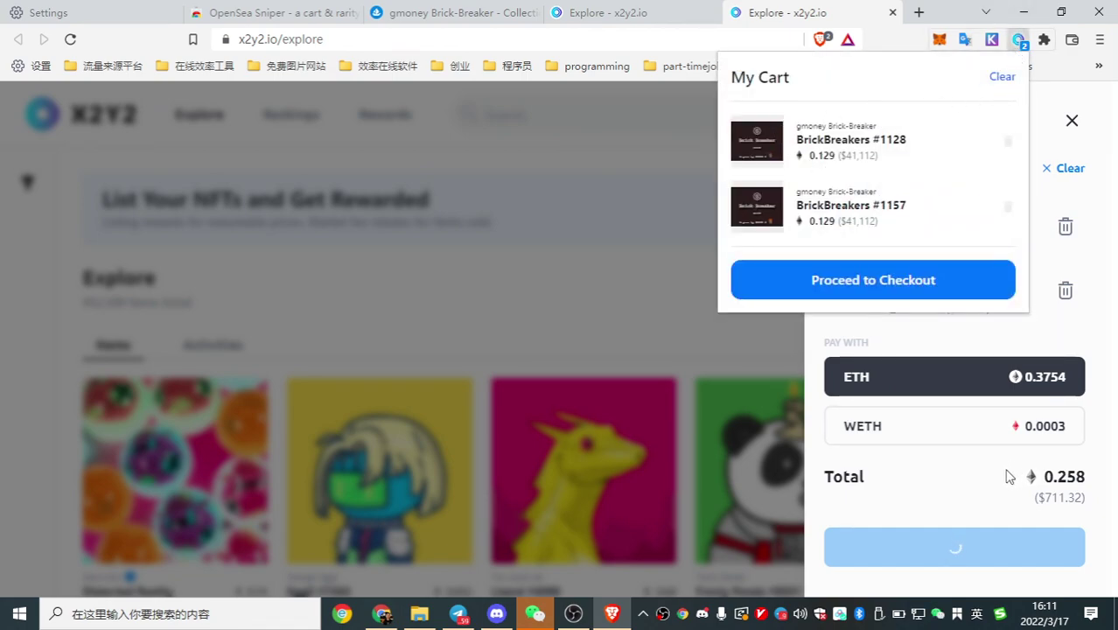
left_click(969, 471)
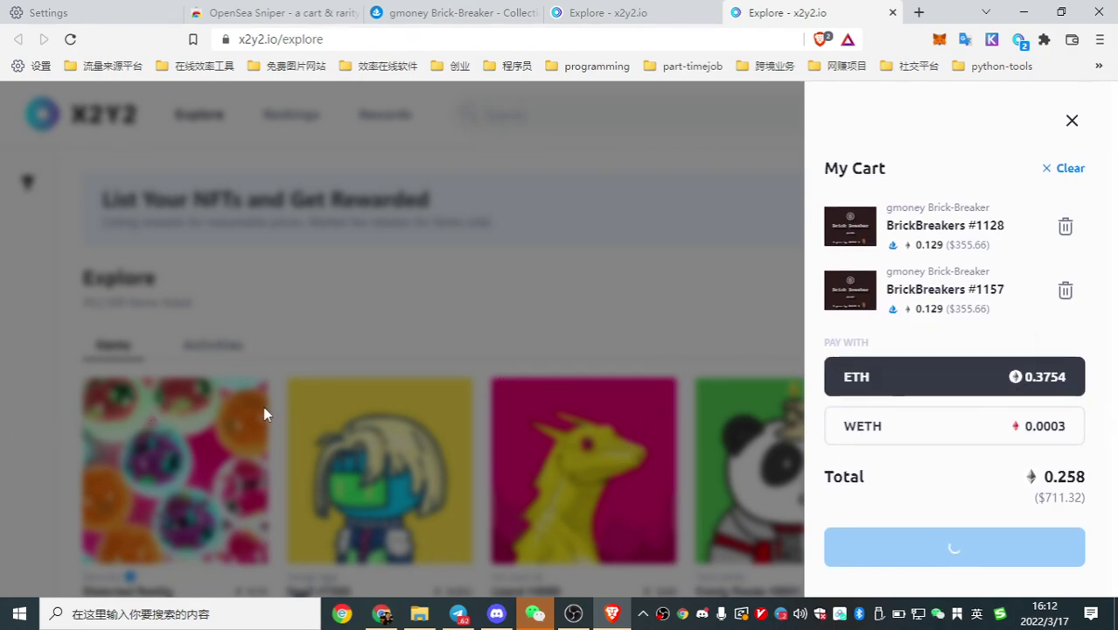
Step: Check the wallet's ETH balance, assets and activity in MetaMask for the purchase transaction
left_click(938, 40)
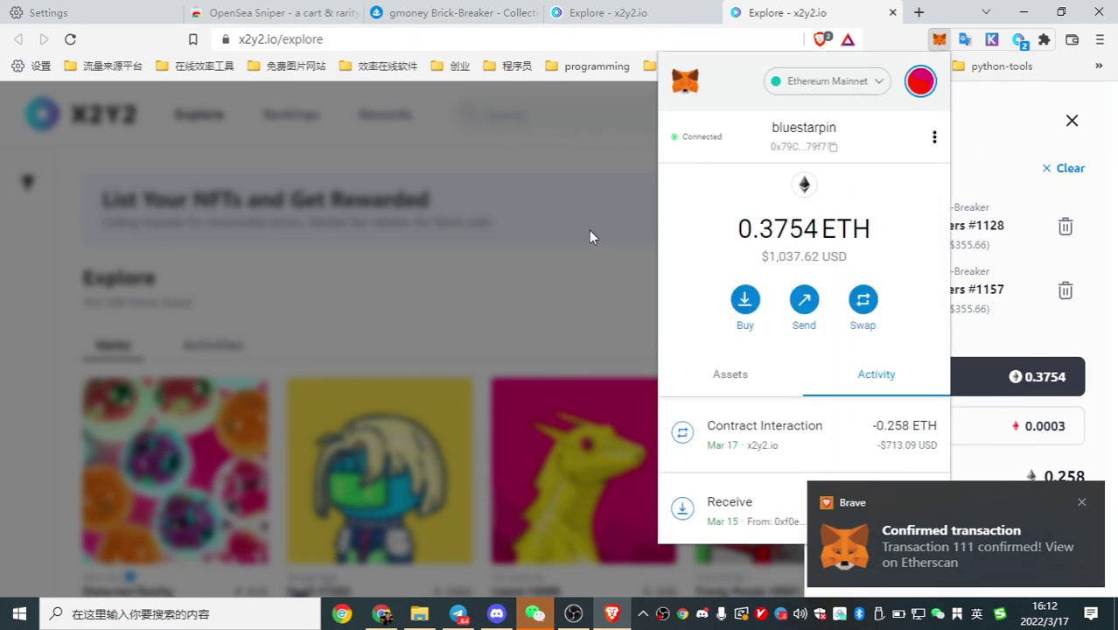
left_click(724, 383)
left_click(881, 378)
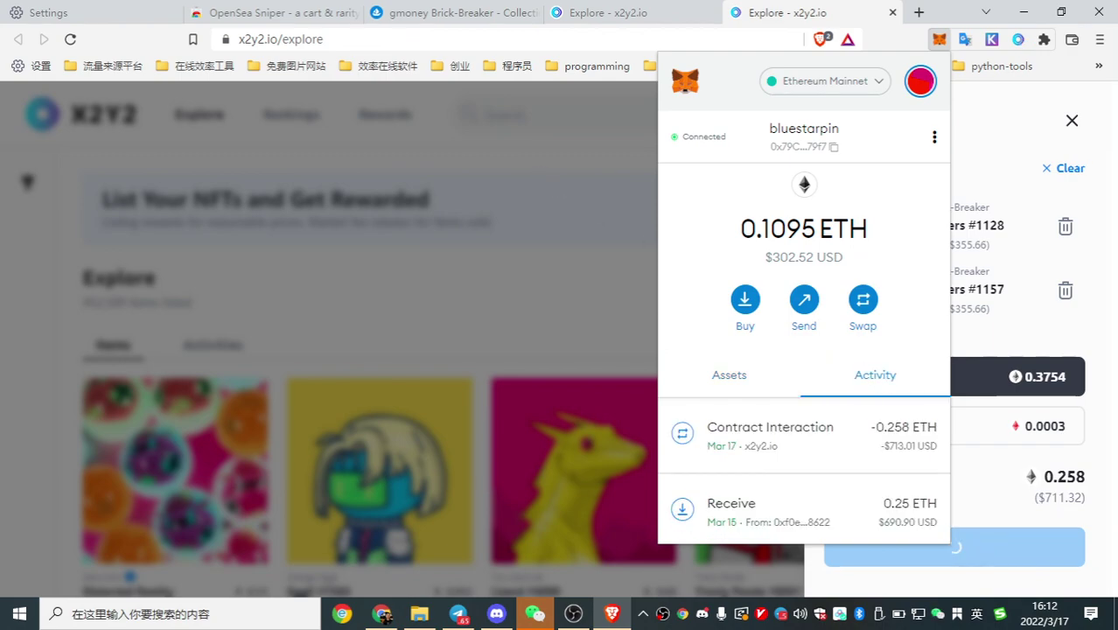
left_click(490, 201)
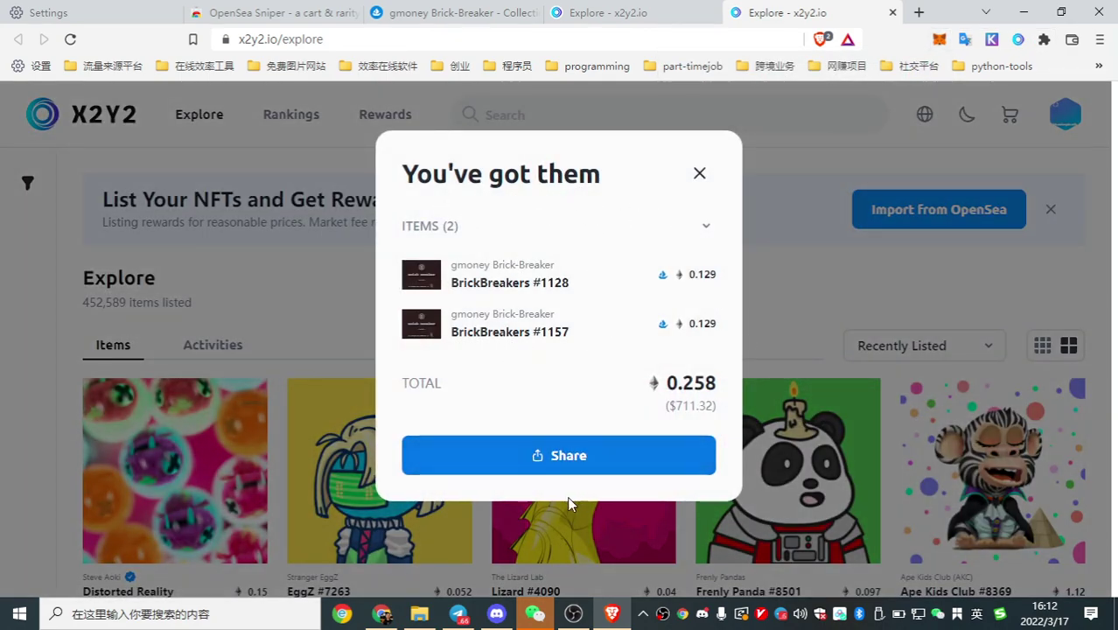
Step: Try to share the NFT purchase on Twitter and close the login page
left_click(584, 466)
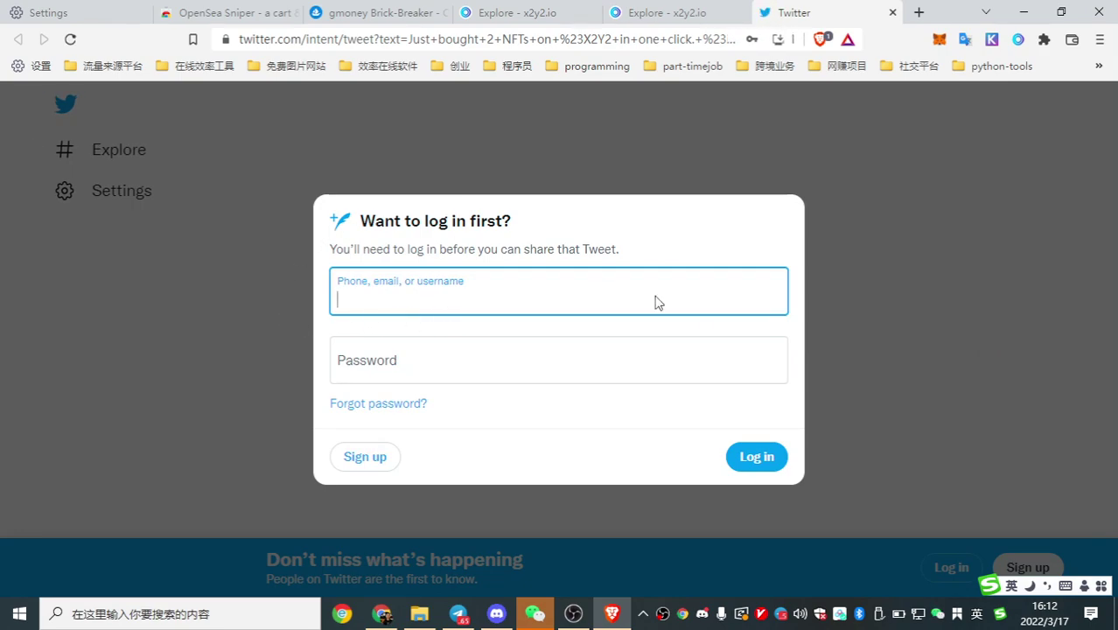
left_click(473, 516)
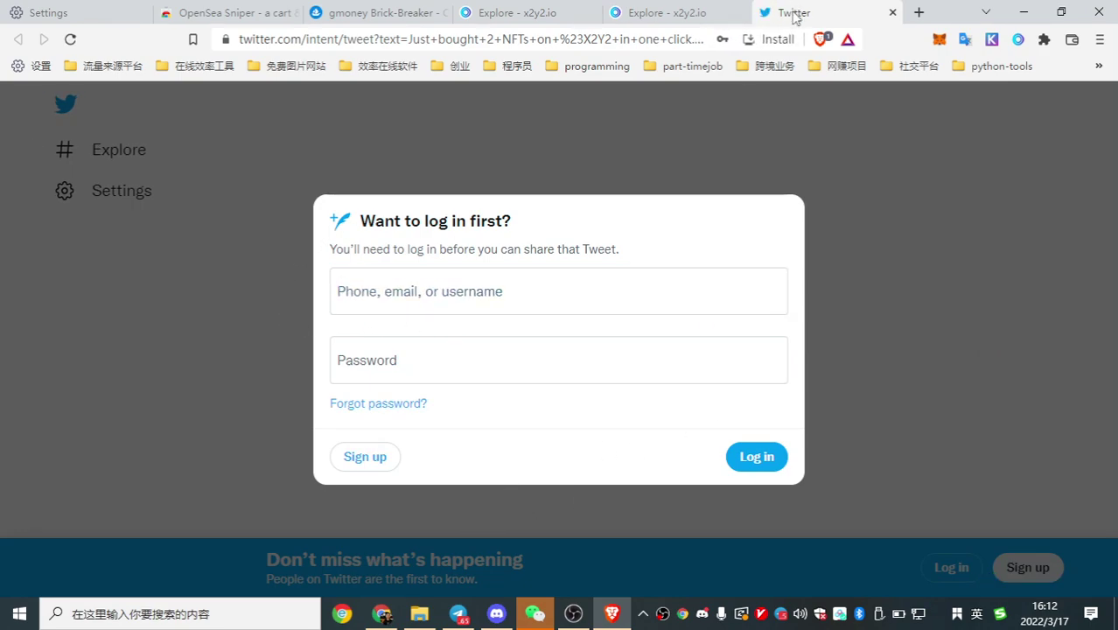
left_click(893, 12)
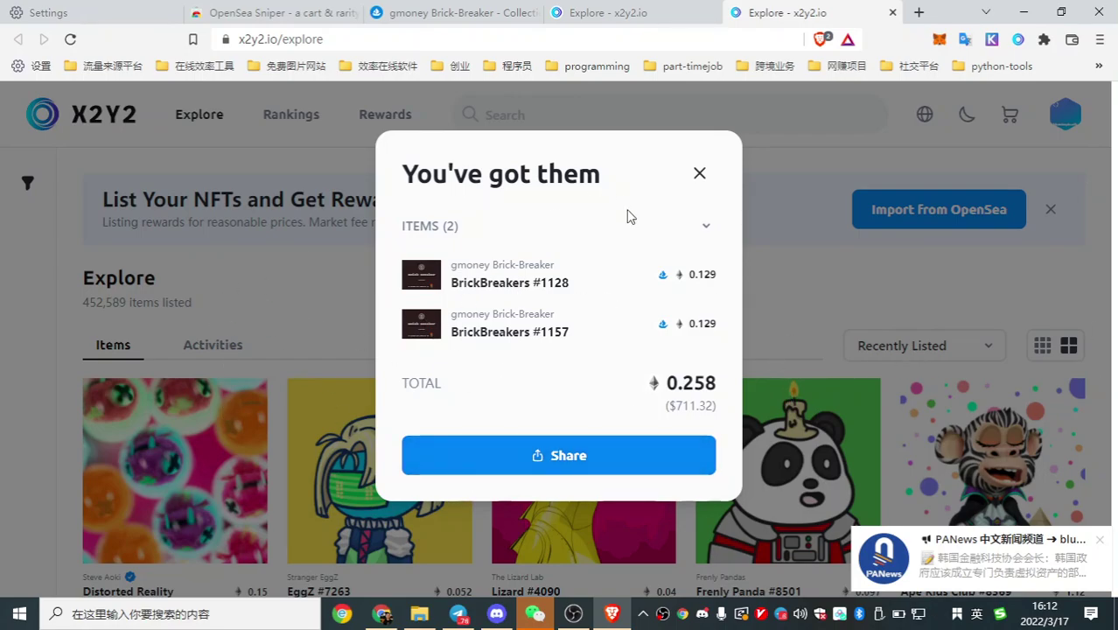
Step: Dismiss the purchase confirmation and go from the account profile to Bulk Listing, showing the collection approval options
left_click(699, 174)
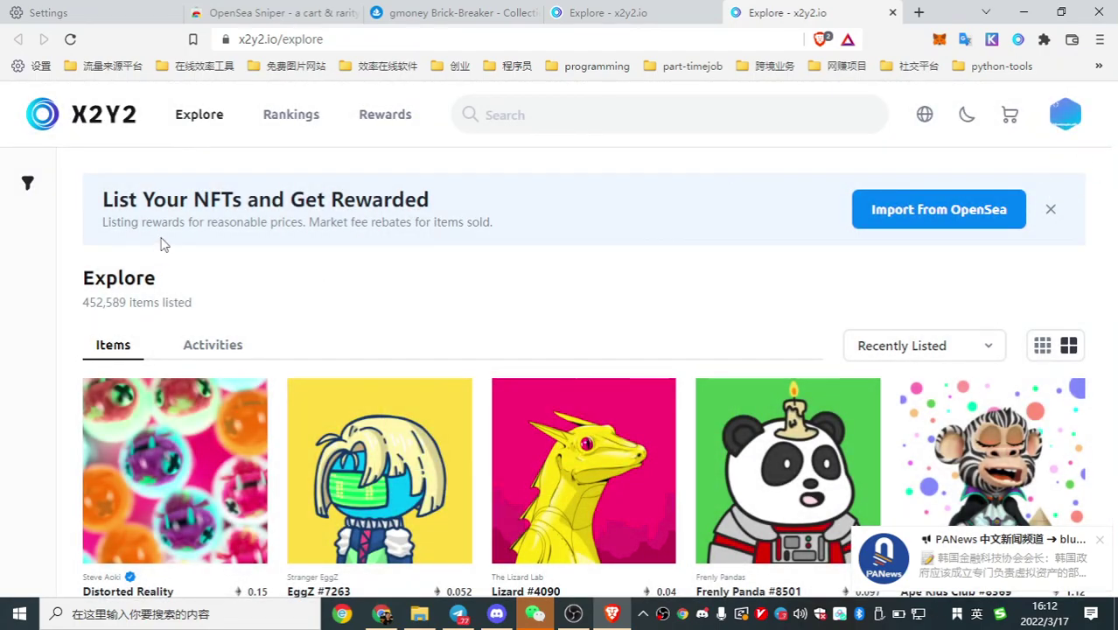
left_click(1066, 123)
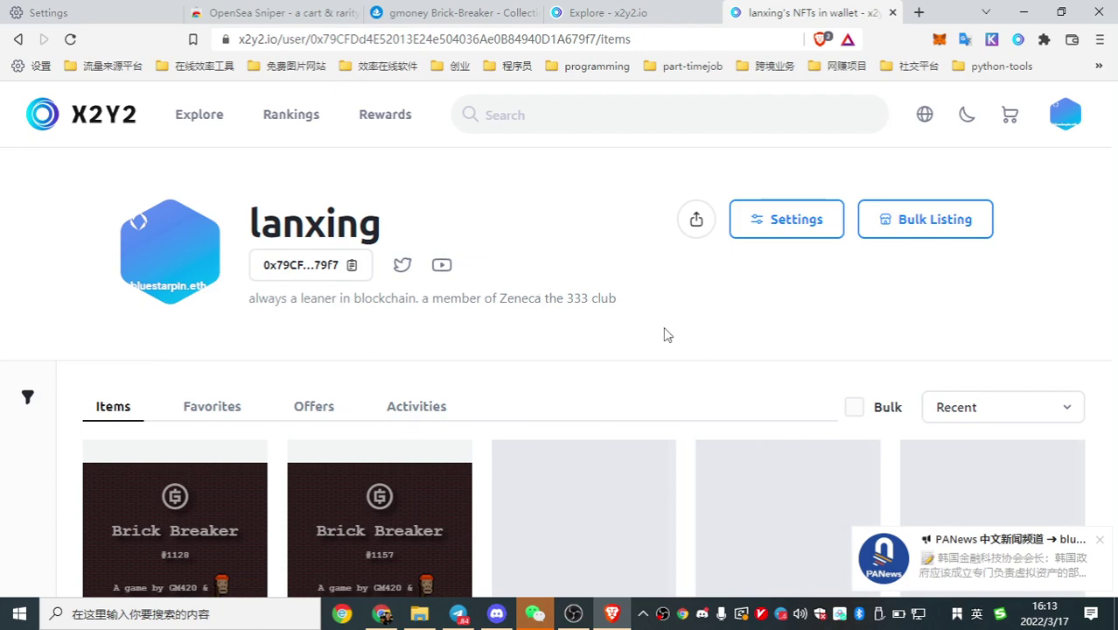
left_click(949, 224)
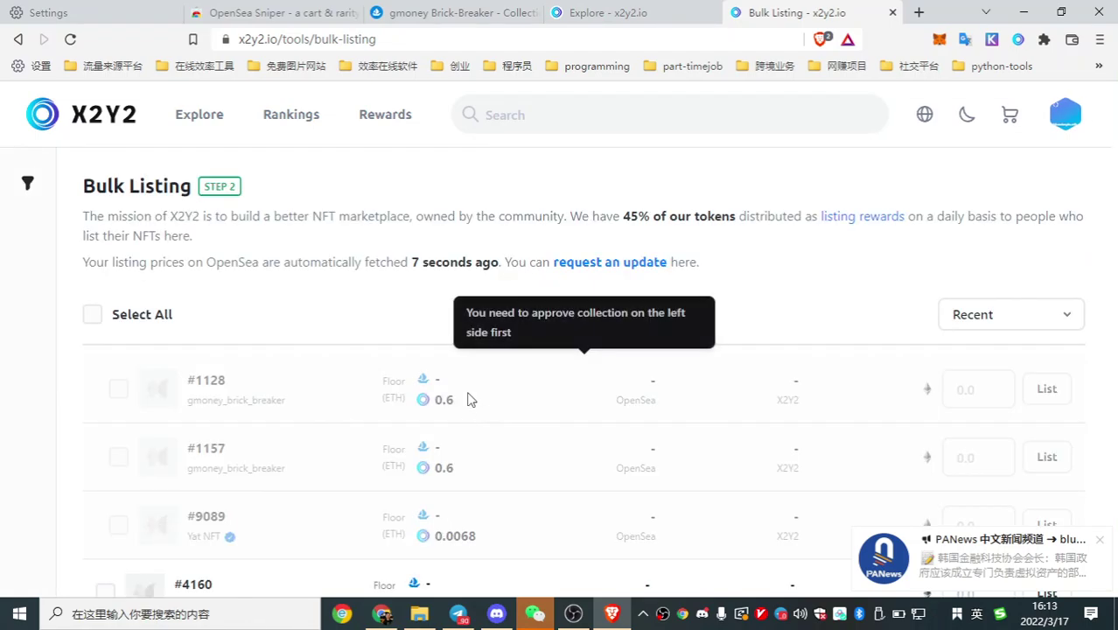
left_click(27, 184)
left_click(216, 343)
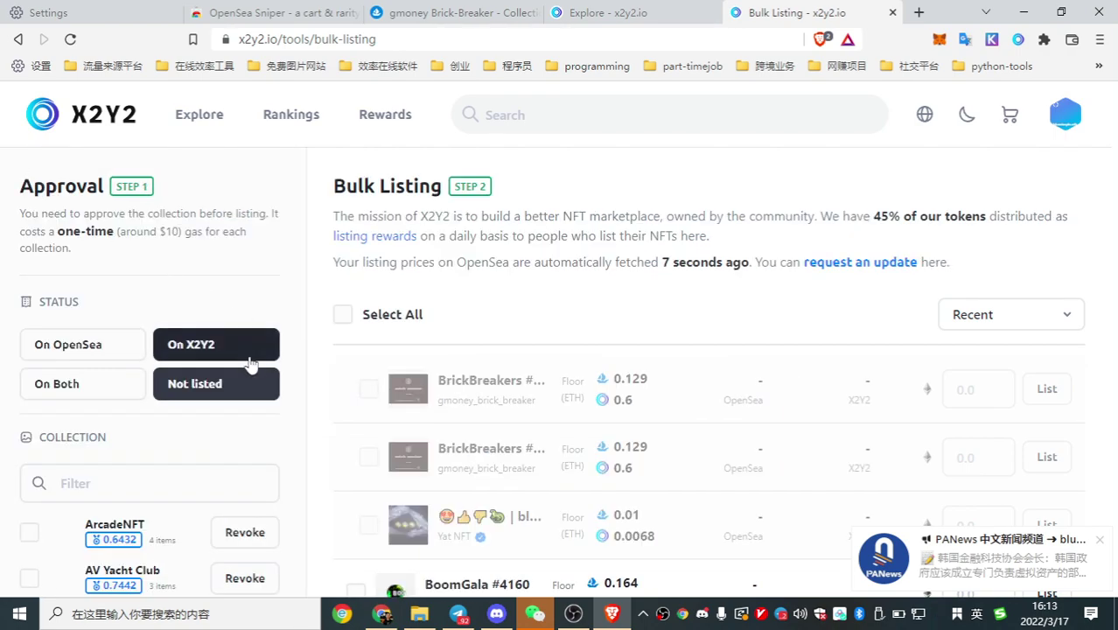
Step: Examine the approval status of each owned collection and the items available for bulk listing
scroll(249, 455, "down", 3)
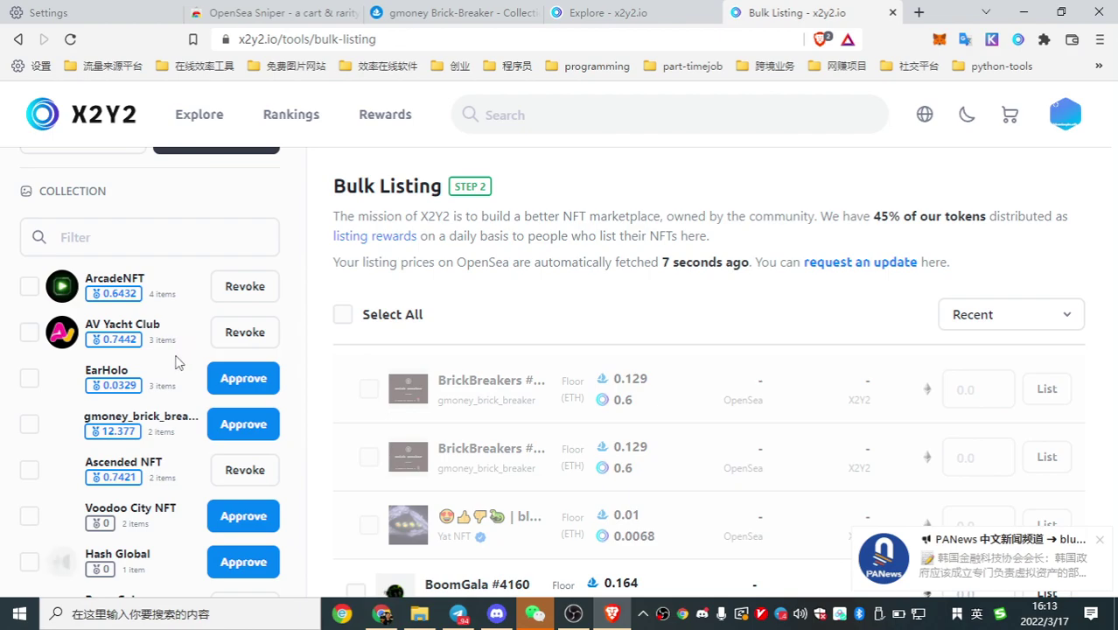
scroll(175, 355, "down", 2)
scroll(187, 357, "down", 2)
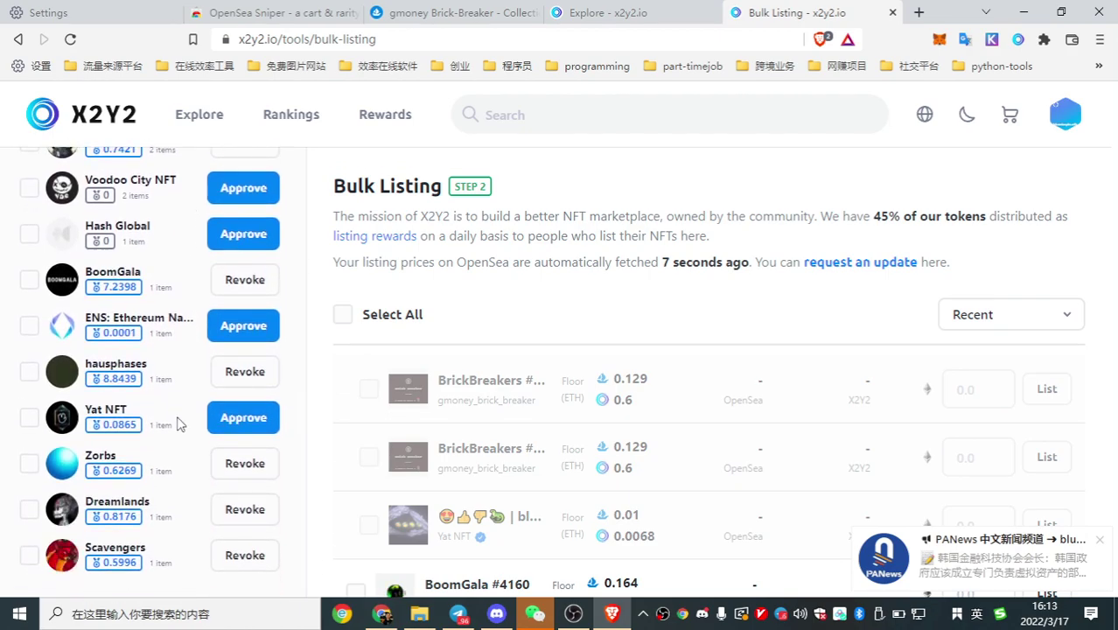
scroll(175, 437, "down", 6)
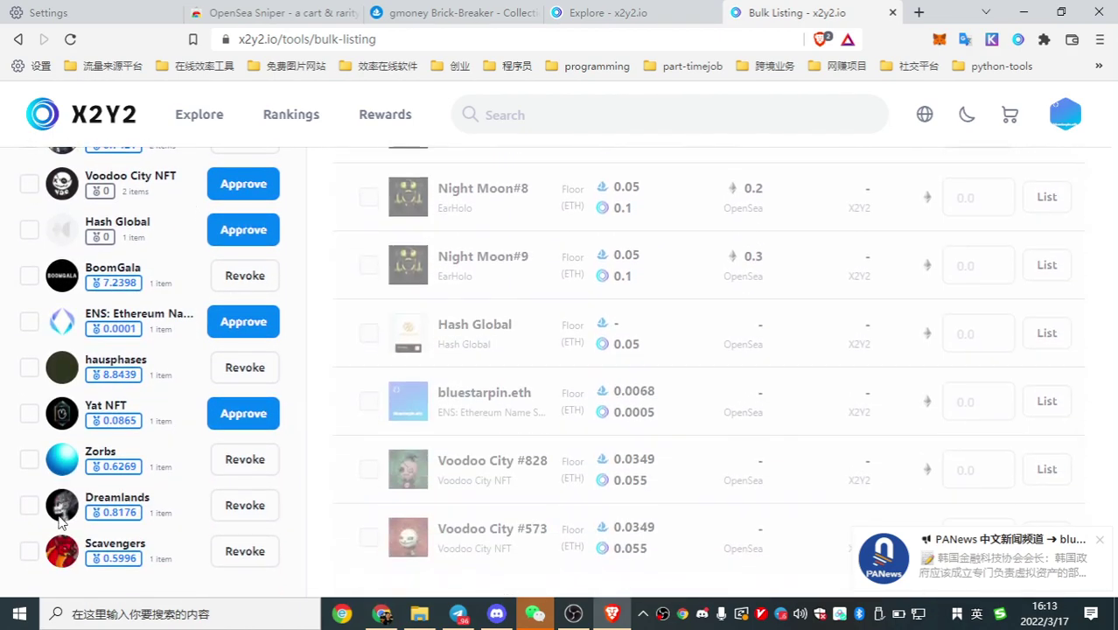
scroll(59, 523, "up", 3)
scroll(171, 299, "up", 2)
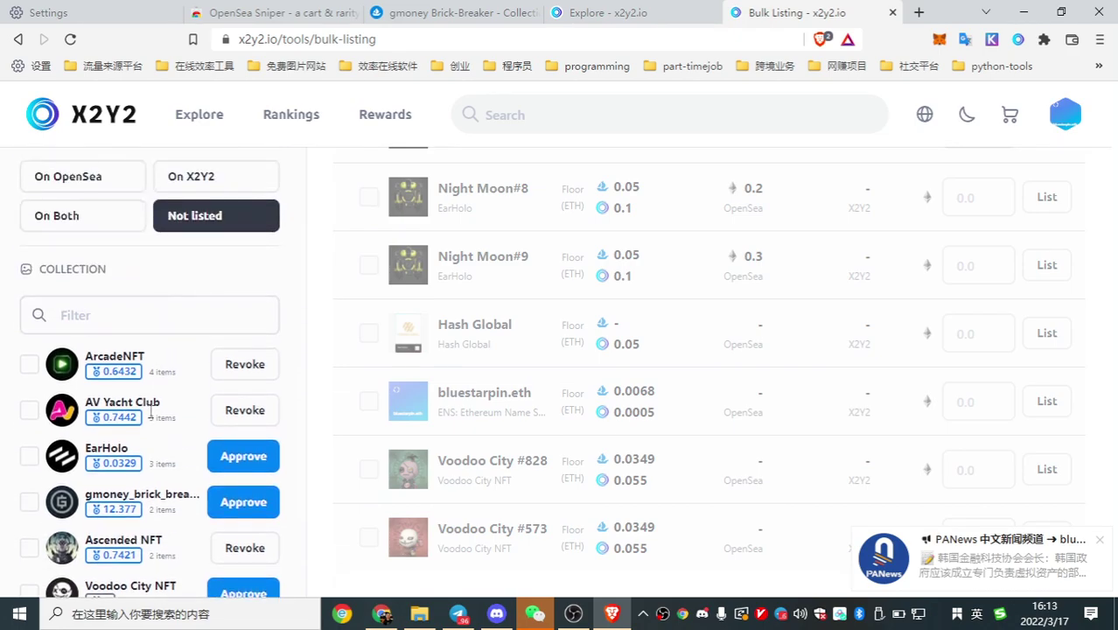
scroll(149, 463, "down", 5)
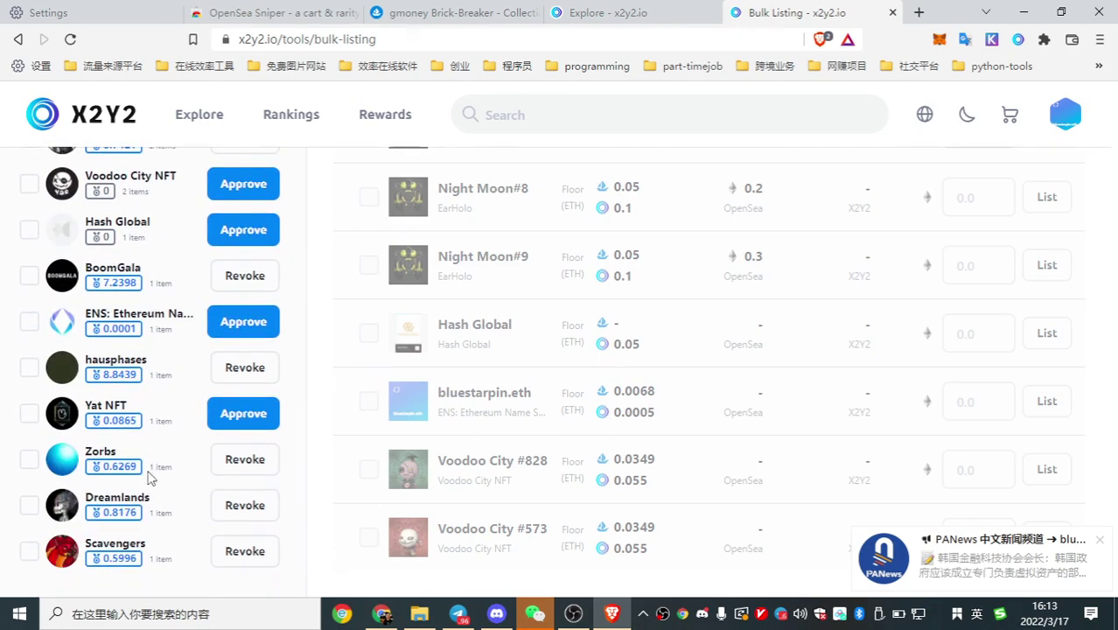
scroll(88, 490, "up", 5)
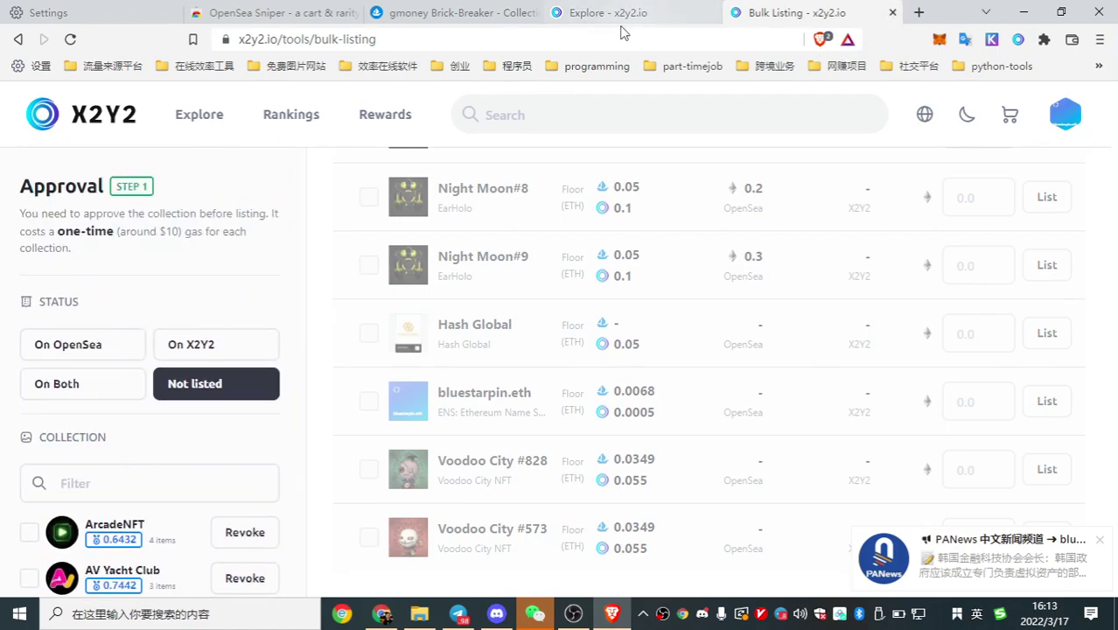
Step: Switch to OpenSea and check the owner and item activity of BrickBreakers #1157
left_click(598, 14)
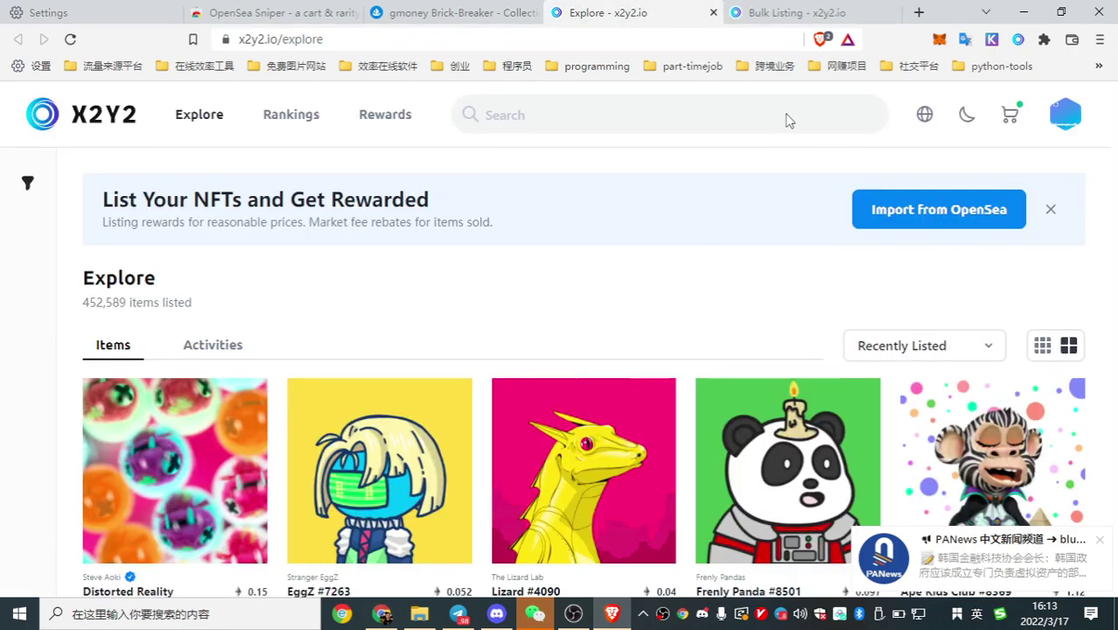
left_click(445, 16)
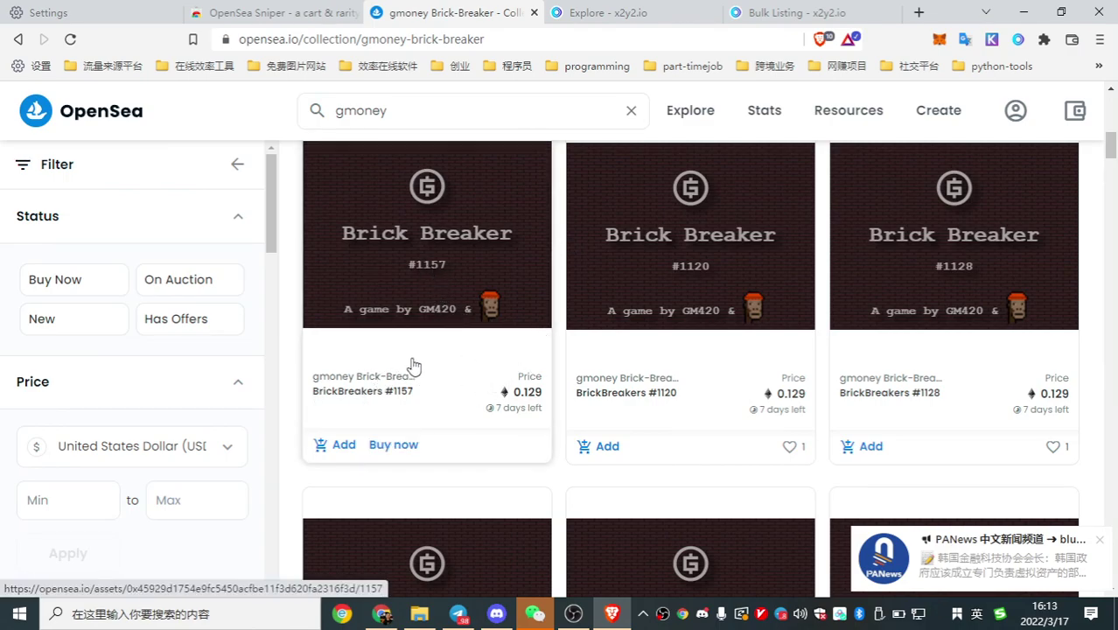
left_click(483, 363)
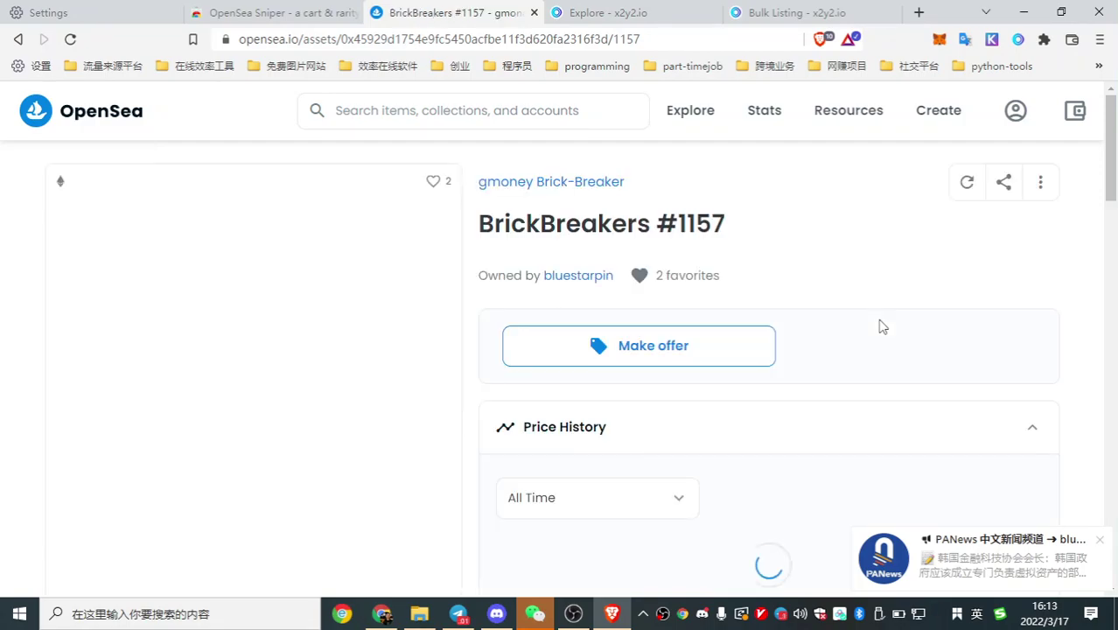
scroll(843, 328, "down", 3)
scroll(842, 326, "down", 2)
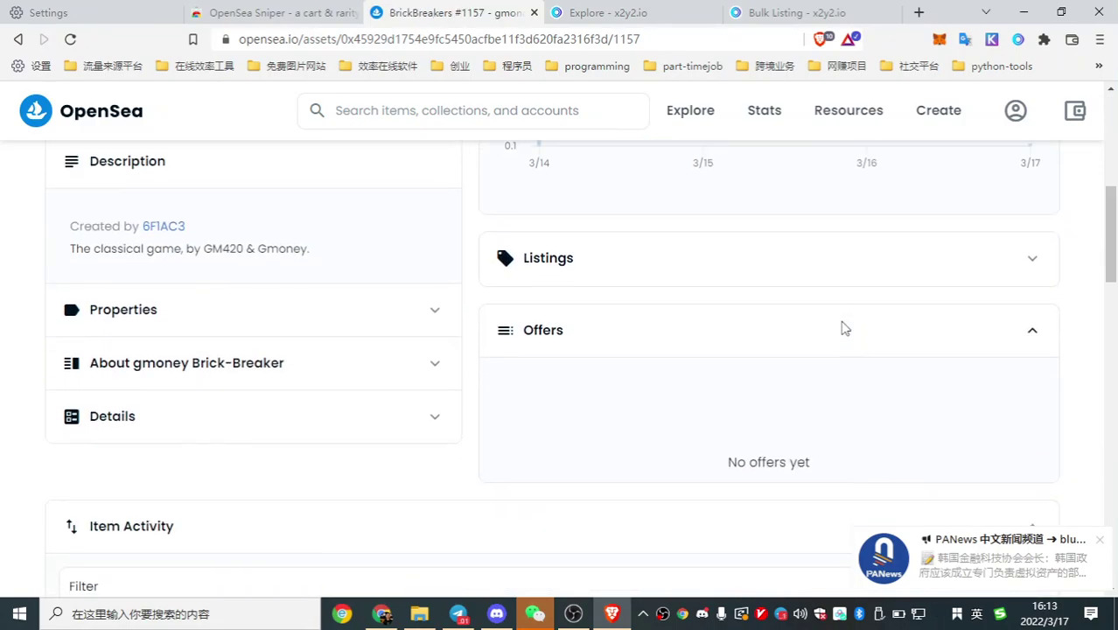
scroll(312, 382, "down", 4)
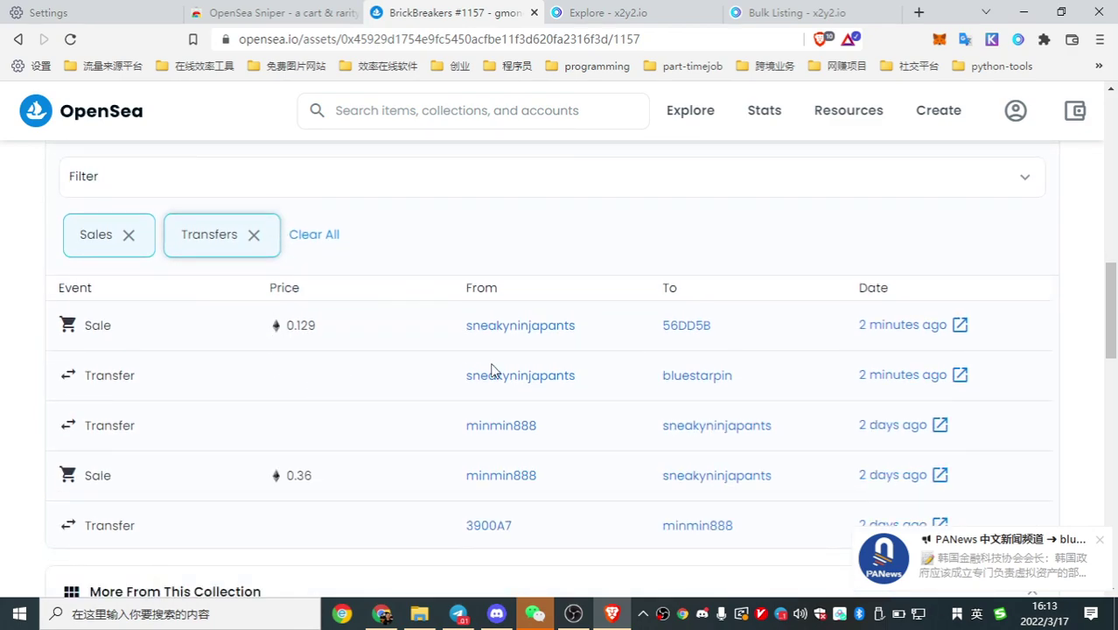
scroll(494, 370, "up", 5)
Step: Return to X2Y2's Bulk Listing page and examine the unlisted items, their floor prices and listing availability
left_click(798, 13)
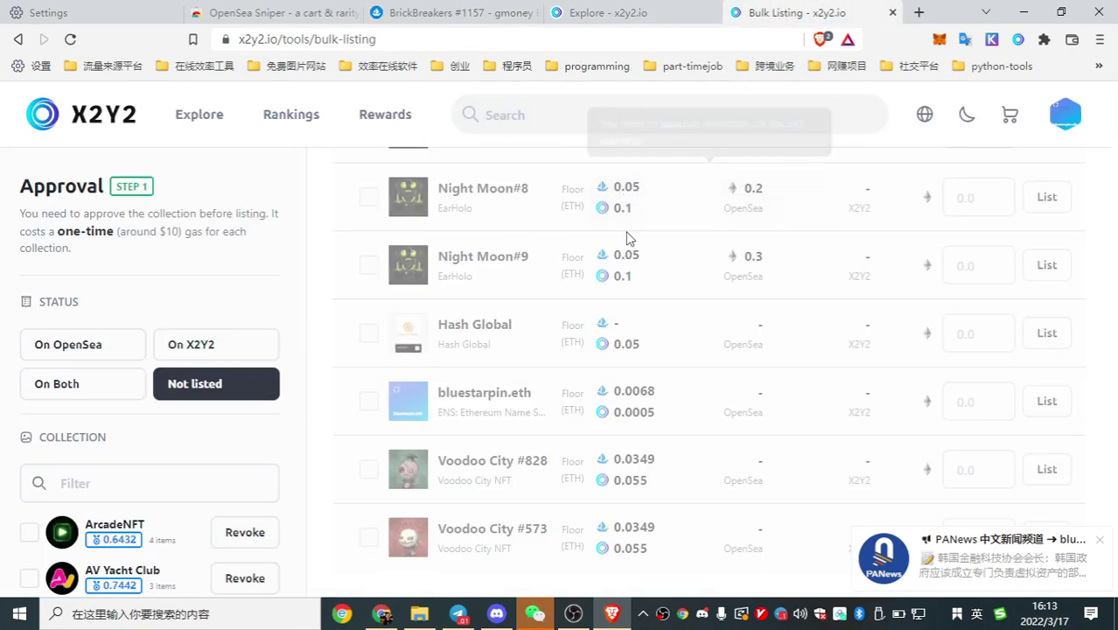
left_click(227, 383)
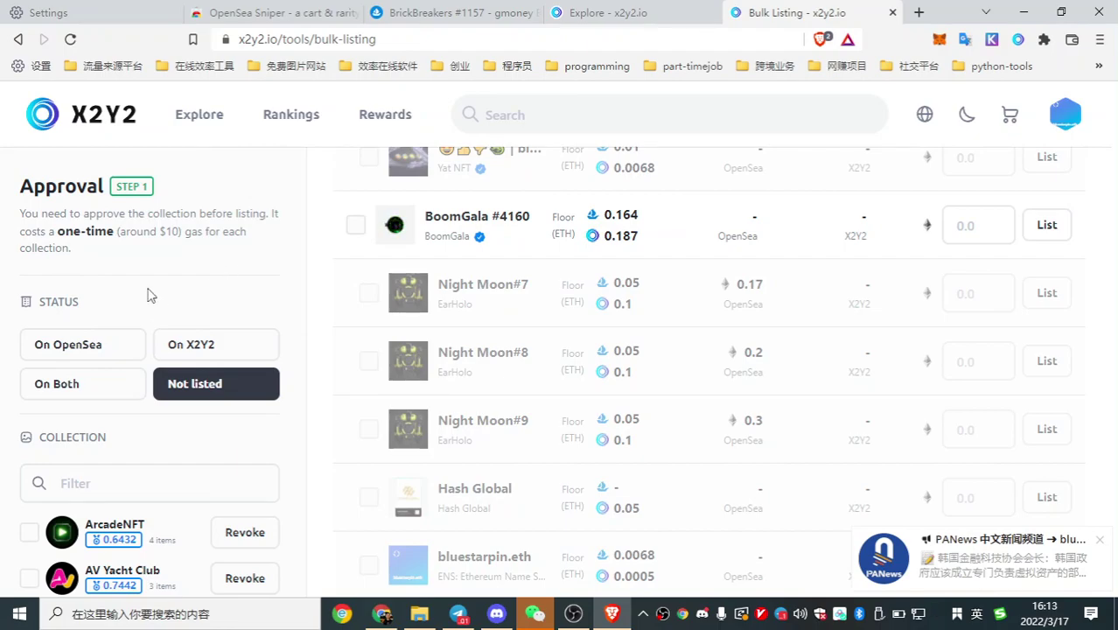
left_click(354, 313)
scroll(1077, 325, "up", 3)
scroll(1078, 324, "down", 3)
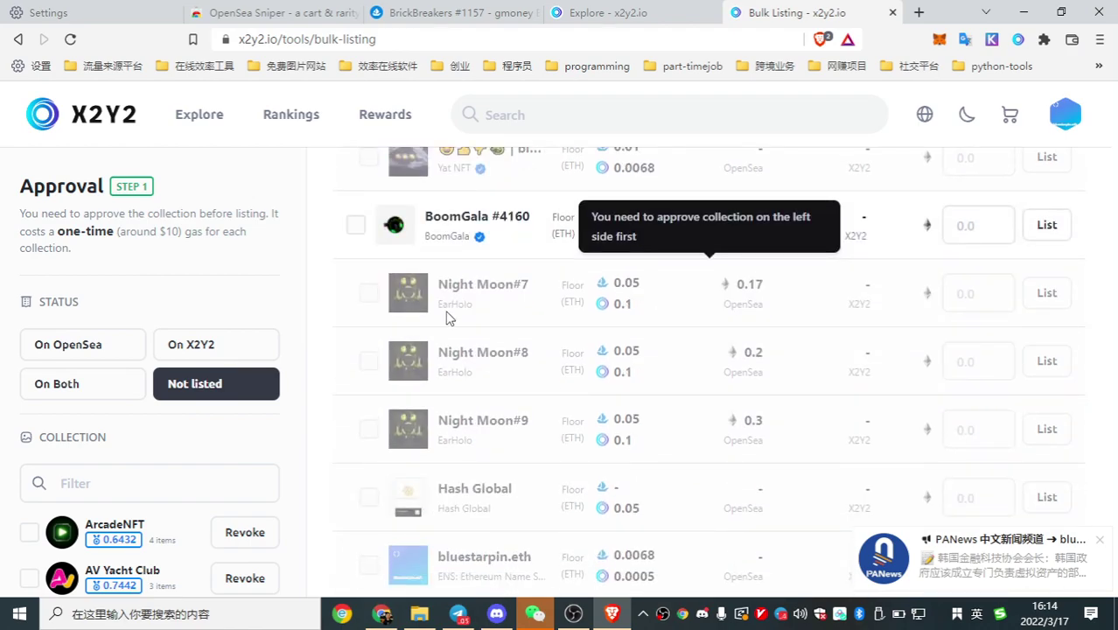
scroll(394, 455, "down", 2)
scroll(394, 367, "up", 3)
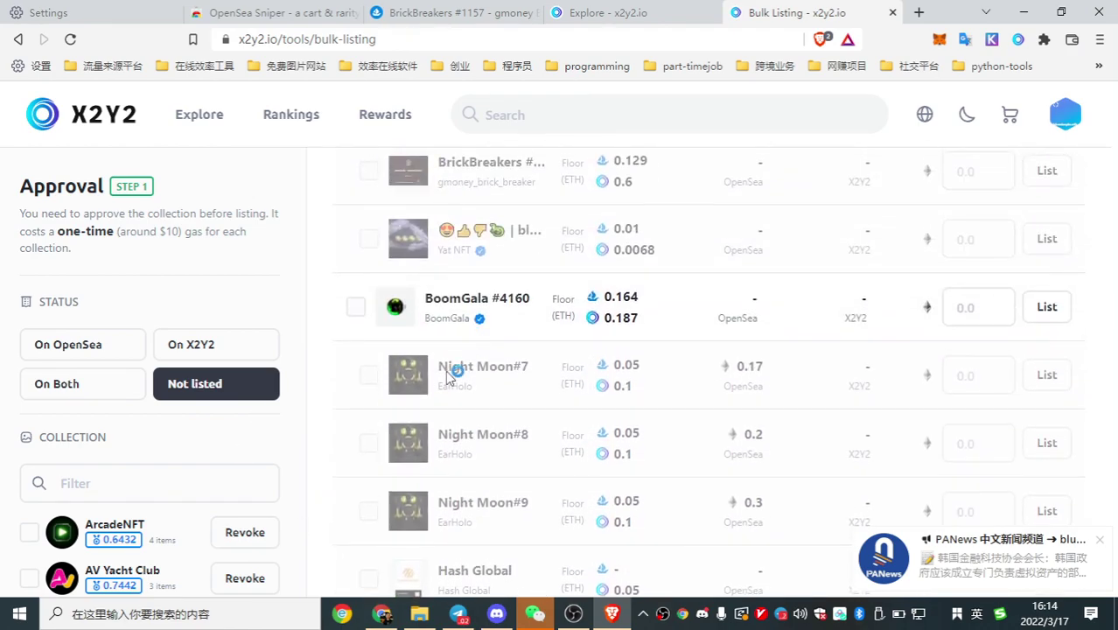
scroll(956, 310, "up", 2)
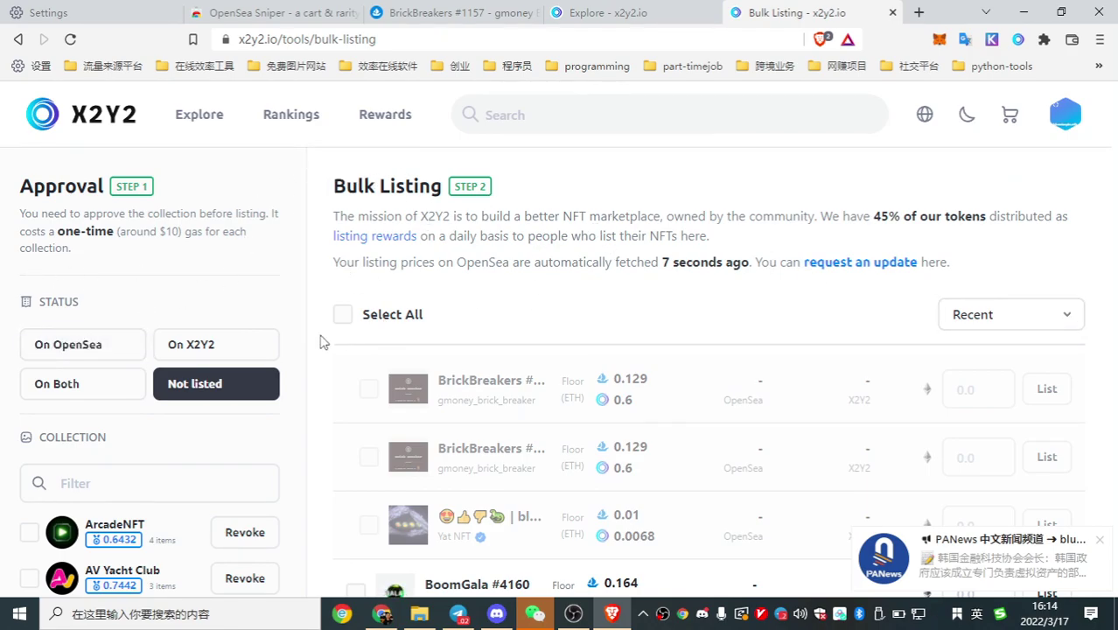
Step: Look through the collections needing approval and preview EarHolo's items by temporarily filtering to that collection
scroll(82, 369, "down", 2)
scroll(336, 424, "down", 2)
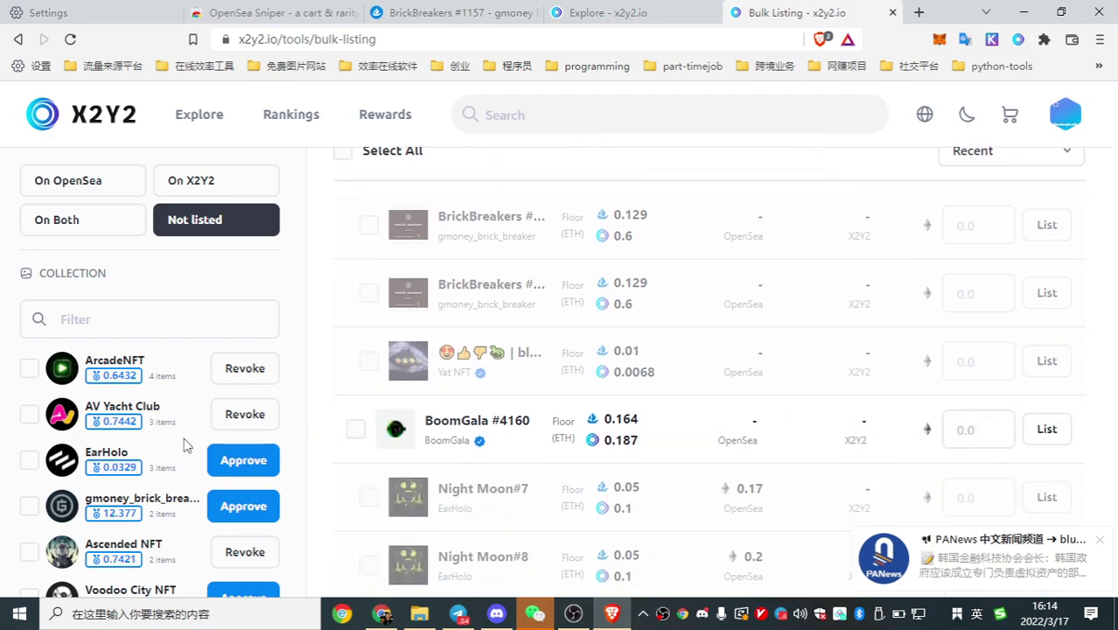
scroll(97, 445, "down", 2)
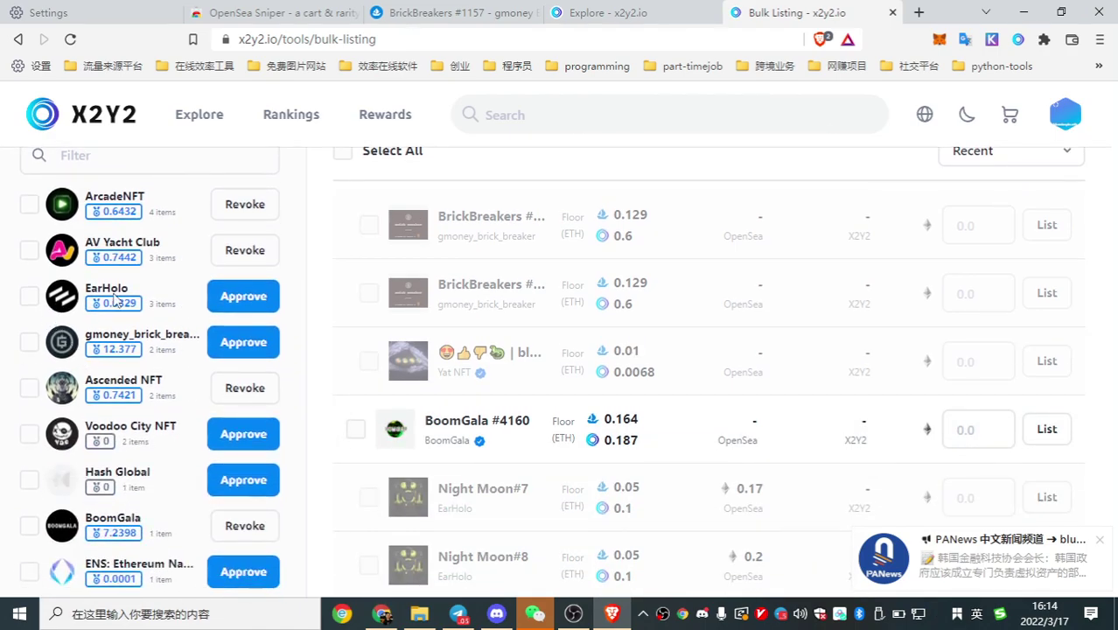
left_click(29, 300)
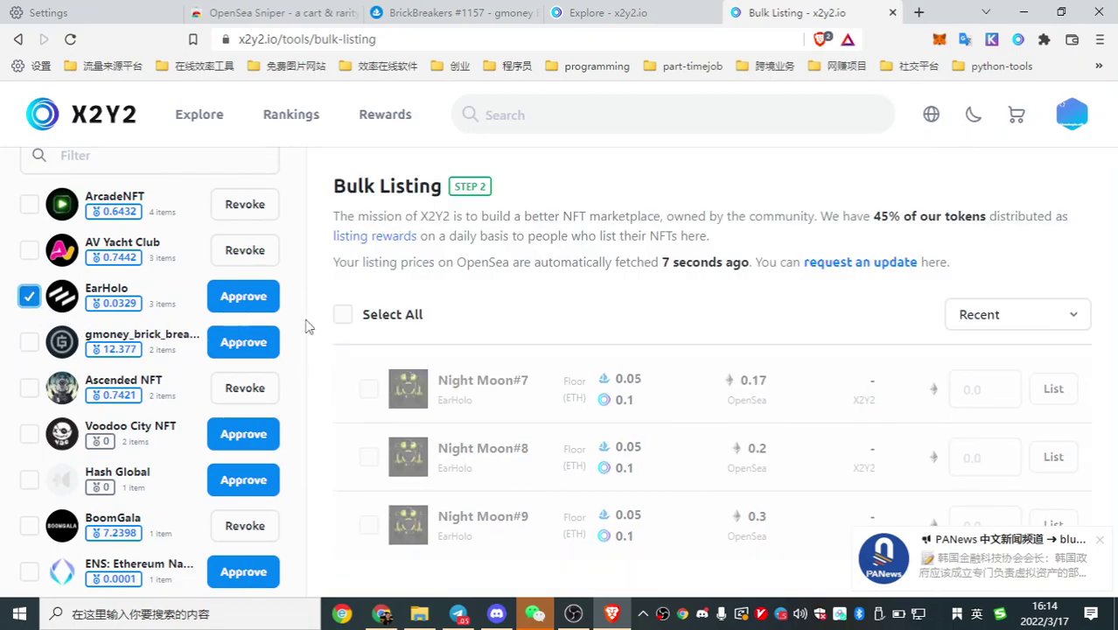
left_click(28, 296)
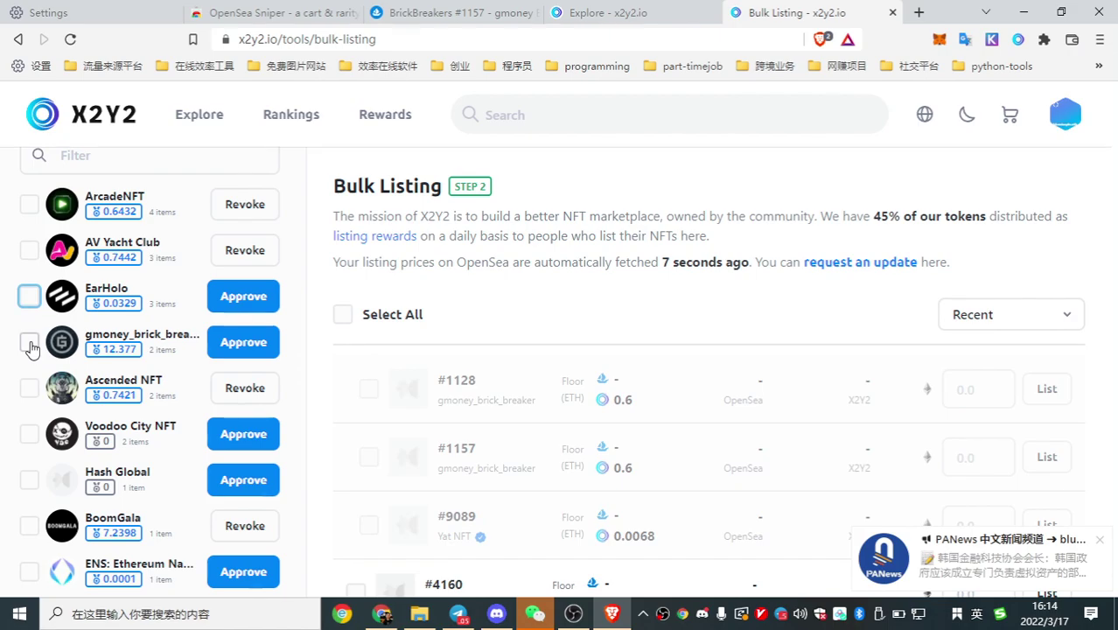
Step: Filter the items to the gmoney_brick_breaker collection and request its approval for listing
left_click(29, 342)
left_click(226, 347)
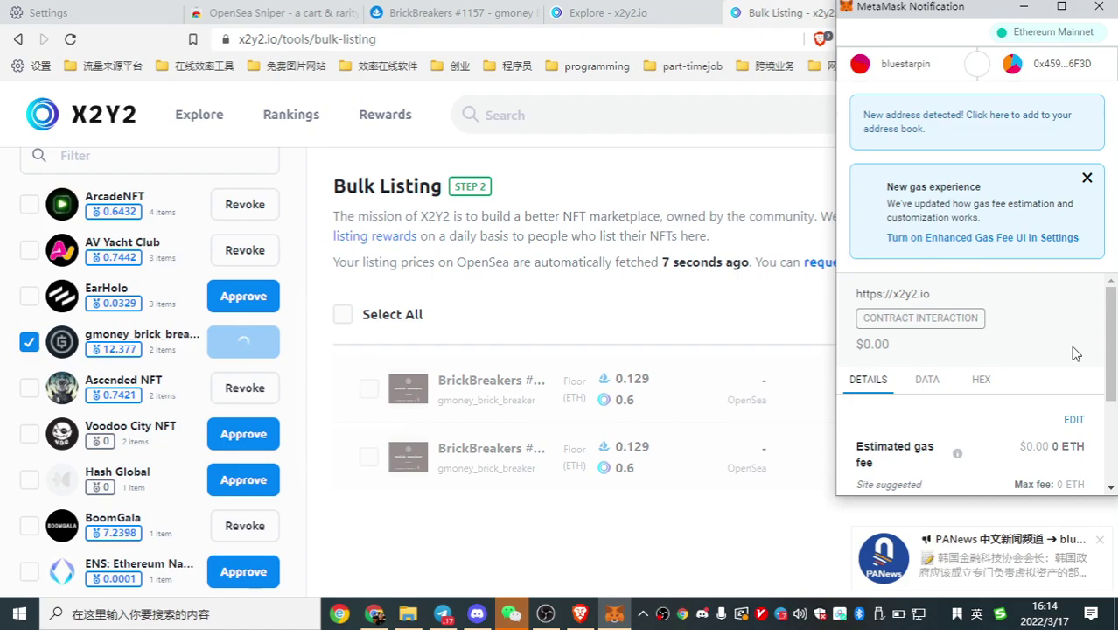
Step: Examine the estimated gas fee, maximum fee and total of the collection approval request in MetaMask
scroll(1075, 352, "down", 3)
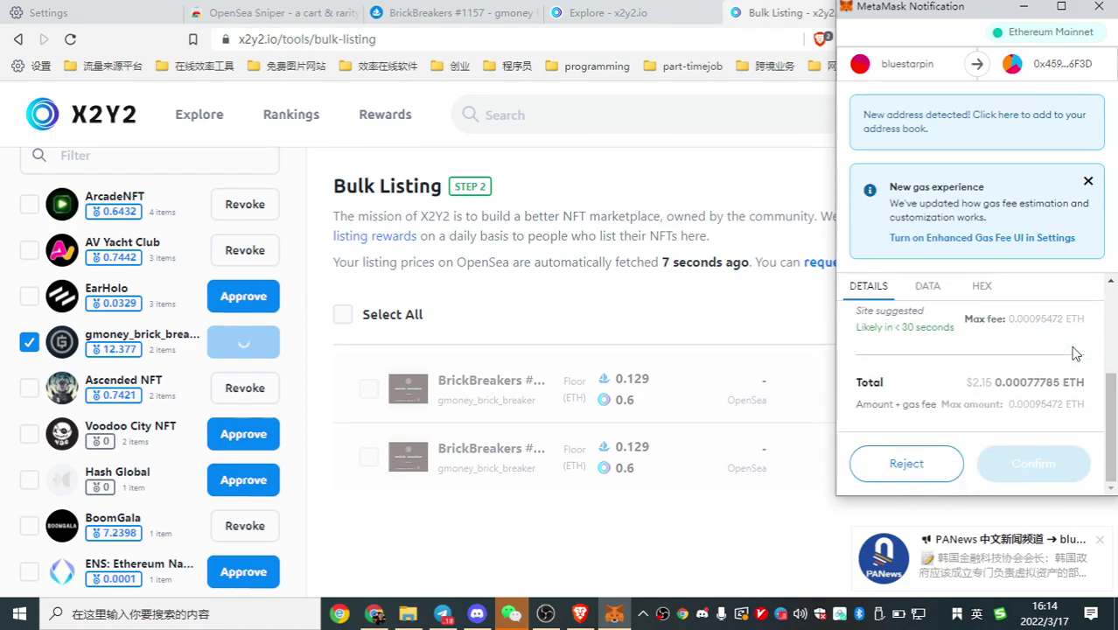
scroll(1075, 352, "up", 3)
scroll(1075, 352, "down", 3)
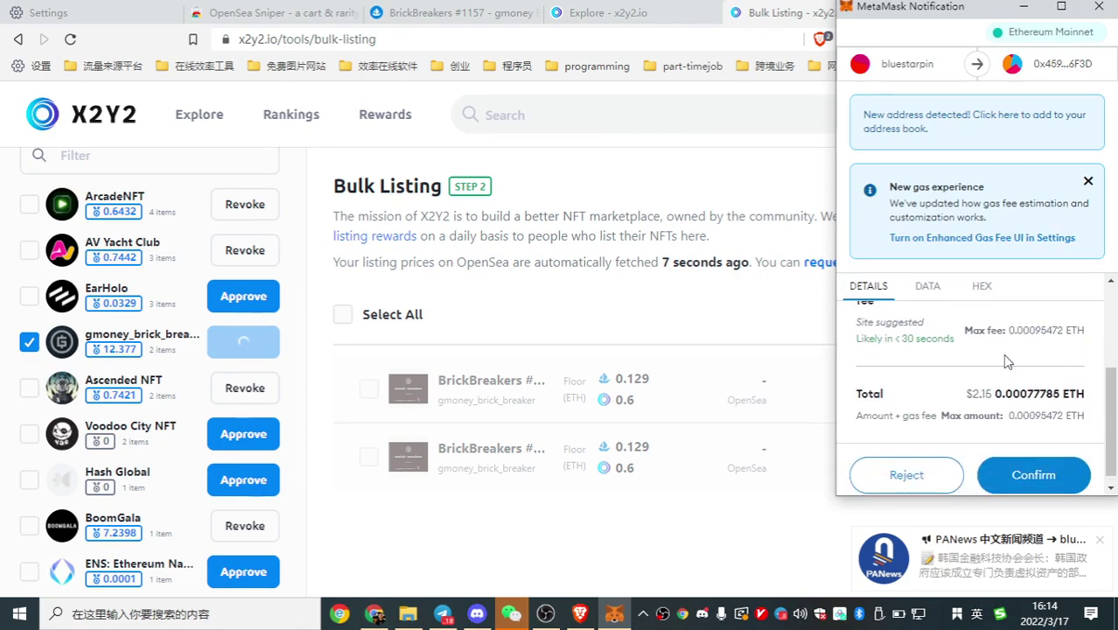
scroll(1006, 367, "up", 3)
scroll(980, 446, "down", 3)
scroll(935, 403, "up", 1)
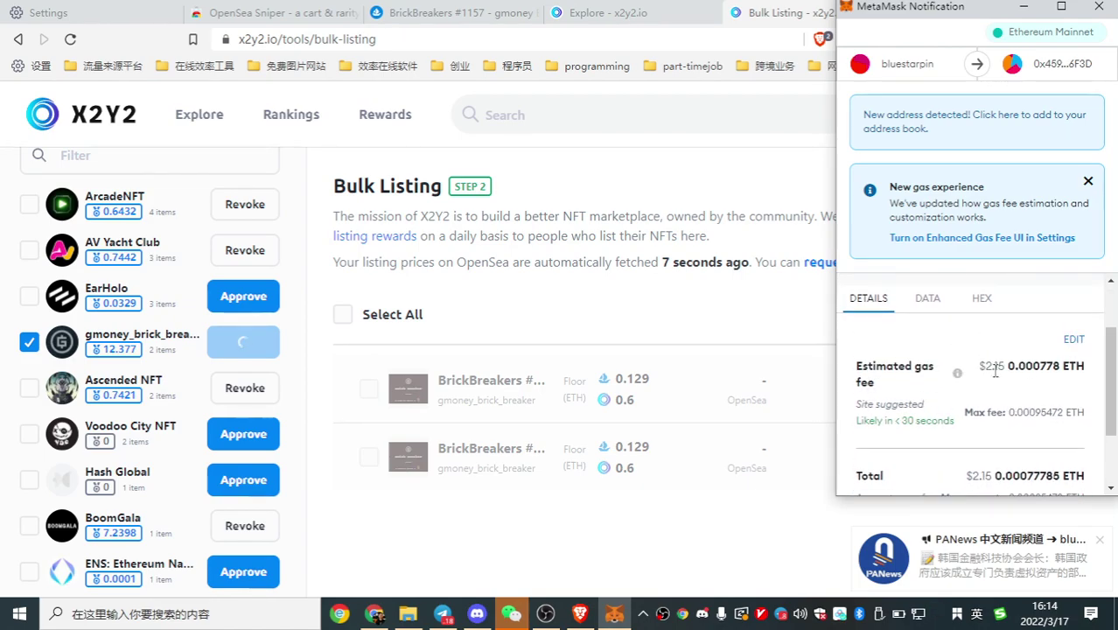
scroll(1050, 384, "down", 3)
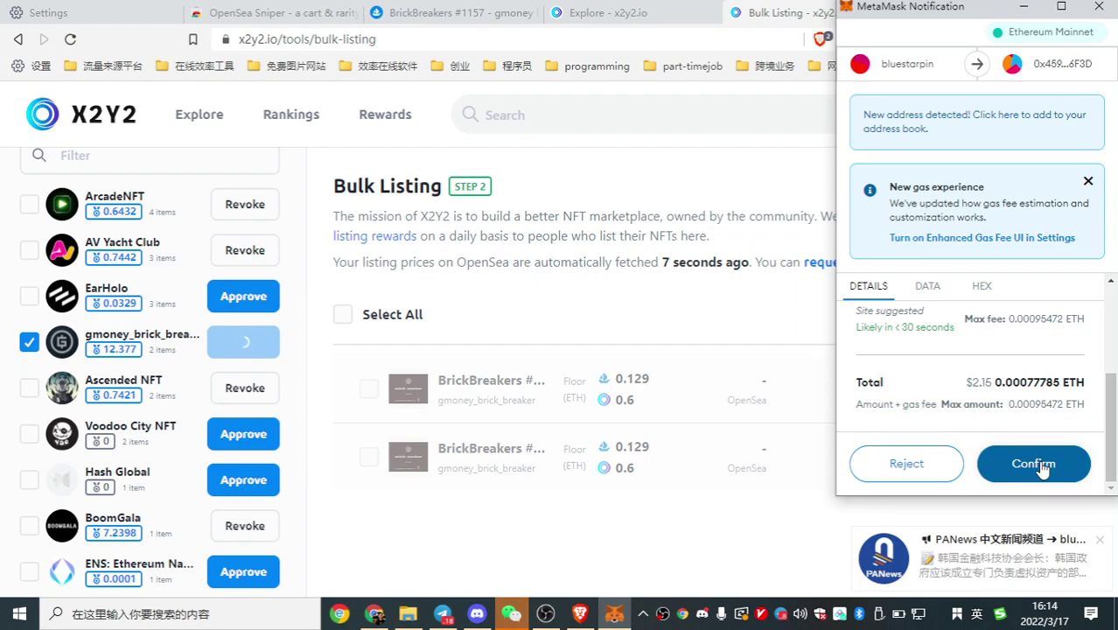
Step: Confirm the gmoney_brick_breaker approval transaction in MetaMask and select all of the collection's items for listing
left_click(1041, 468)
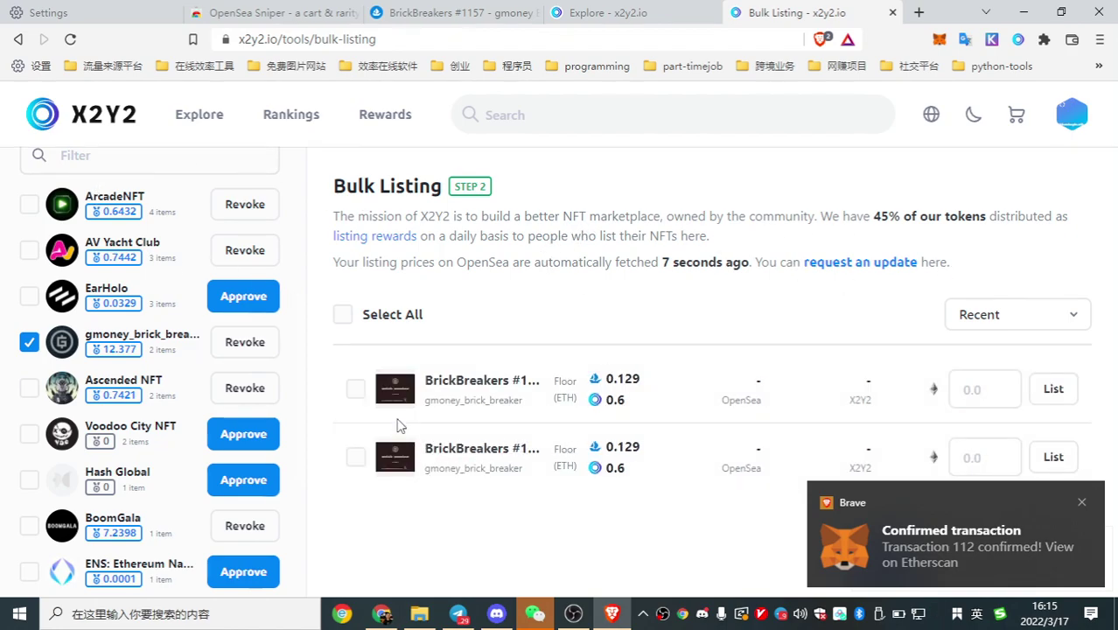
left_click(342, 315)
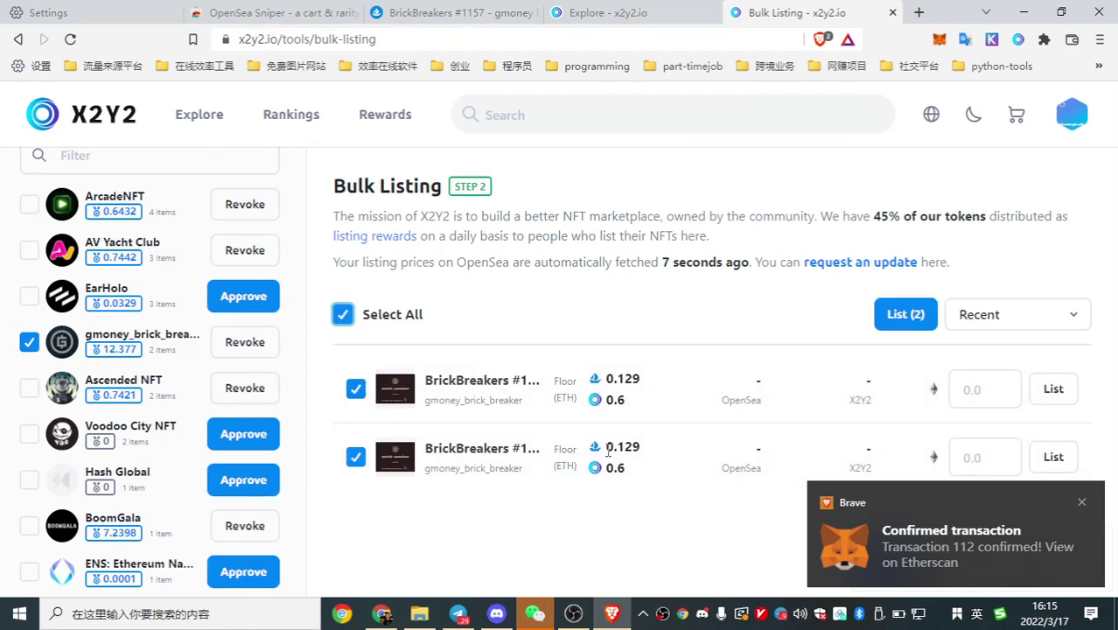
Step: Enter a listing price of 0.14 ETH for each BrickBreakers item and check the estimated day 1 listing rewards
left_click(995, 388)
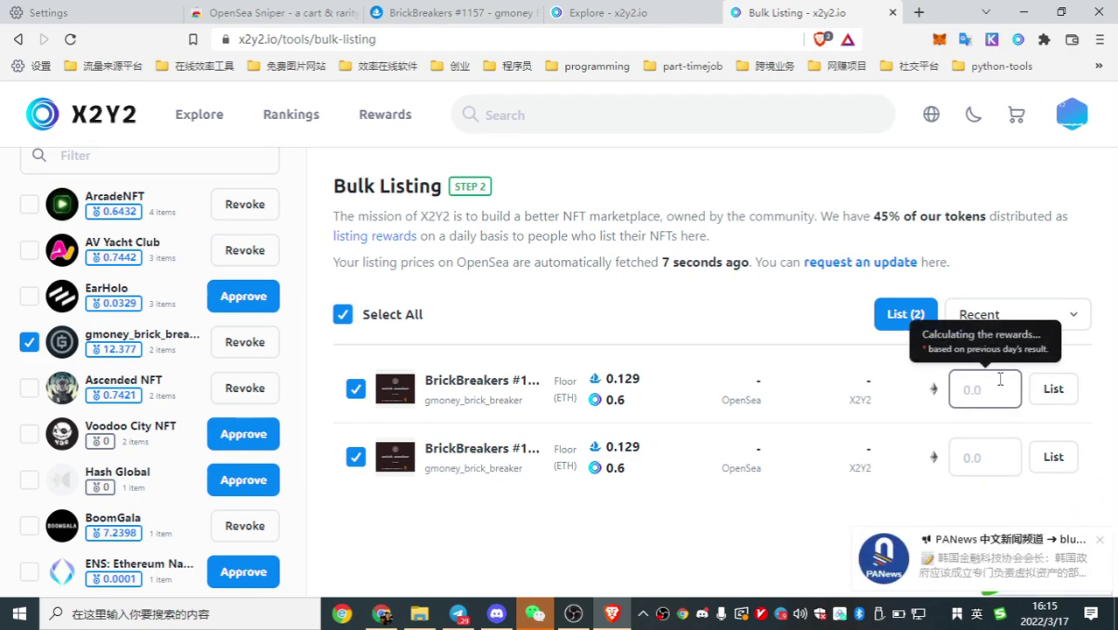
type("0.13")
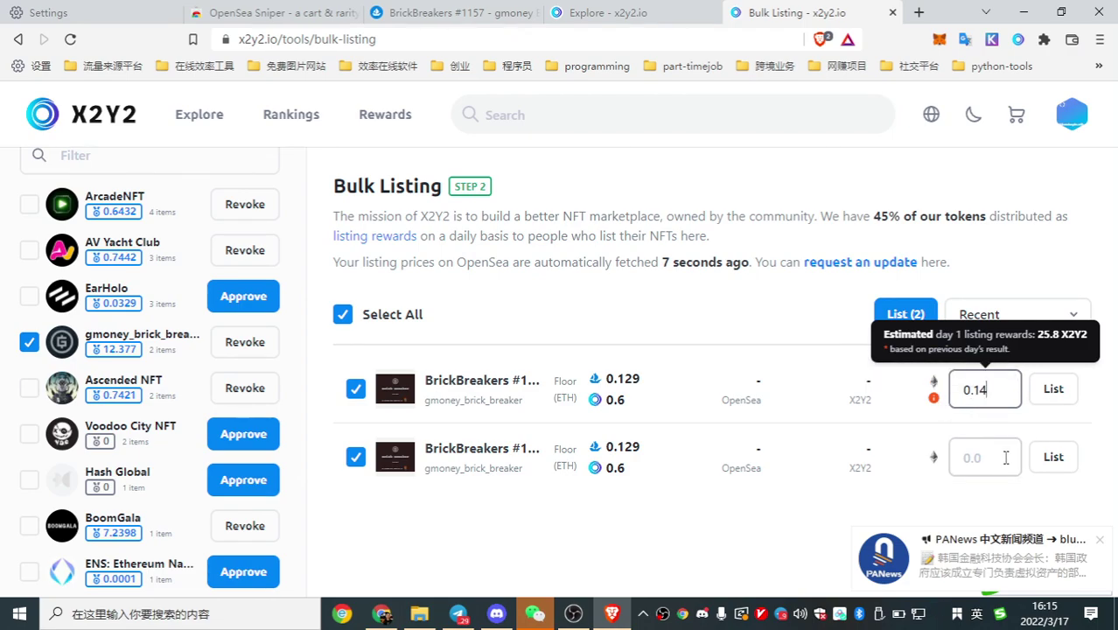
left_click(981, 462)
type("0.14")
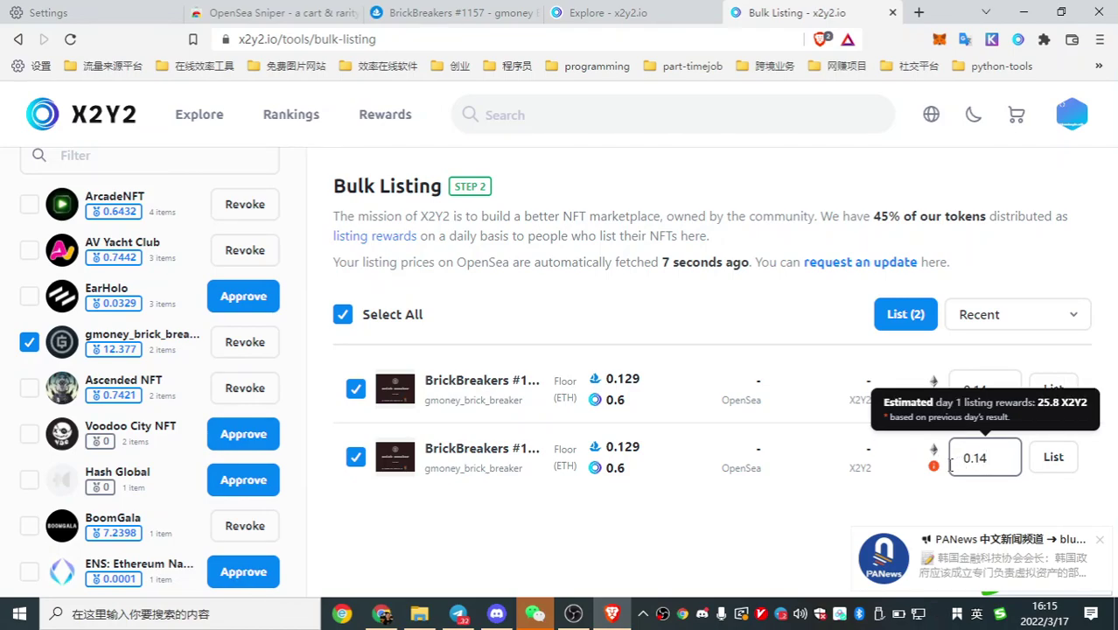
mouse_move(940, 470)
left_click(918, 13)
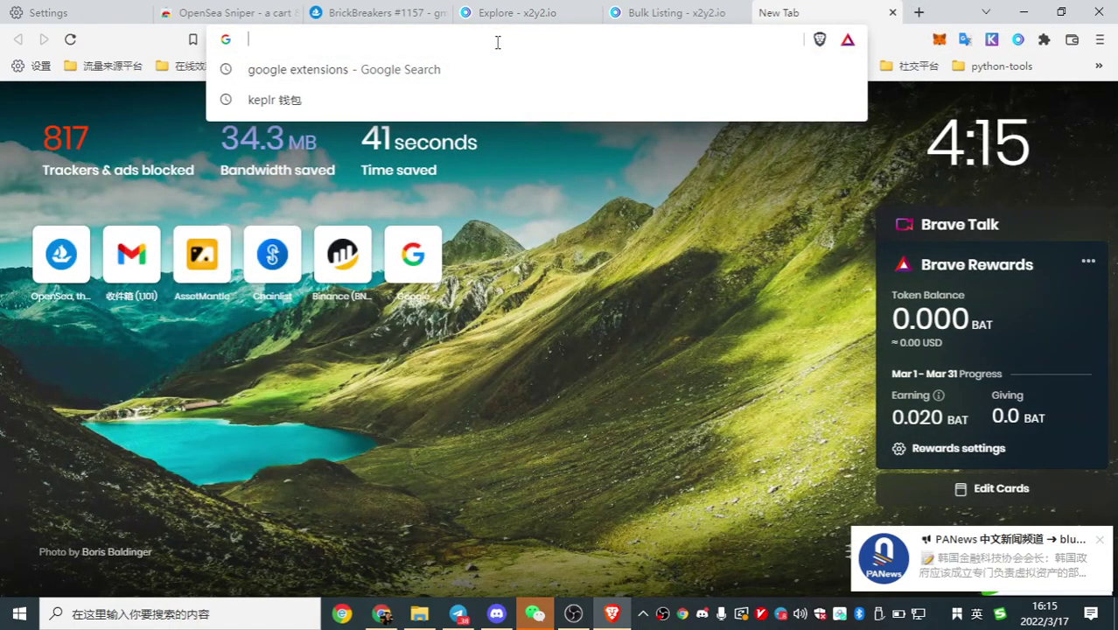
type("dex")
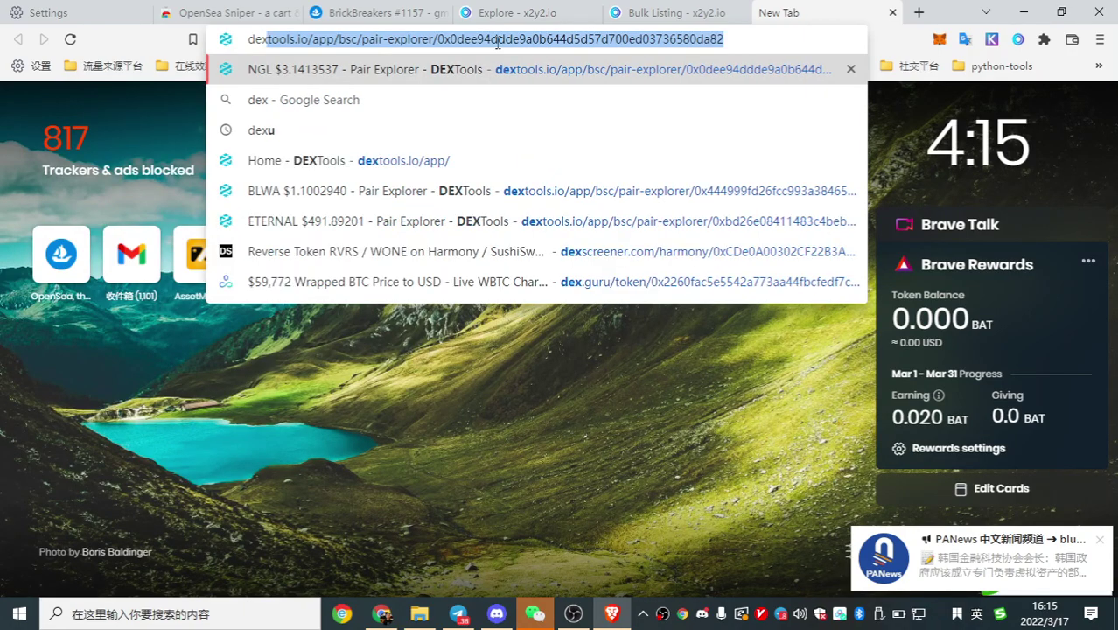
type("ce")
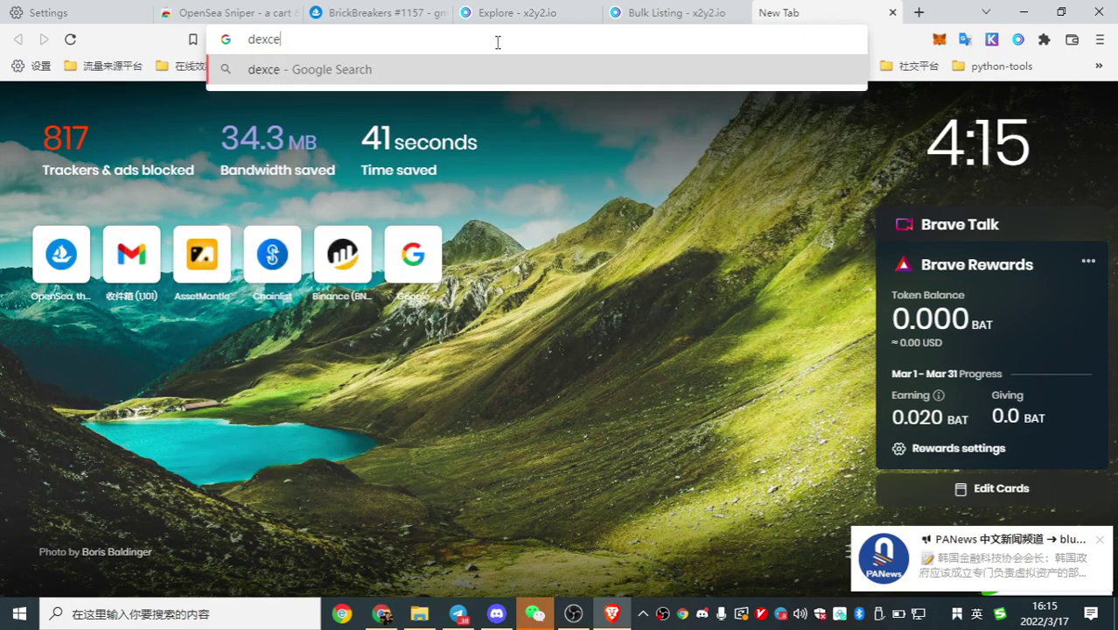
key("BackSpace")
key("BackSpace")
type("scrpp")
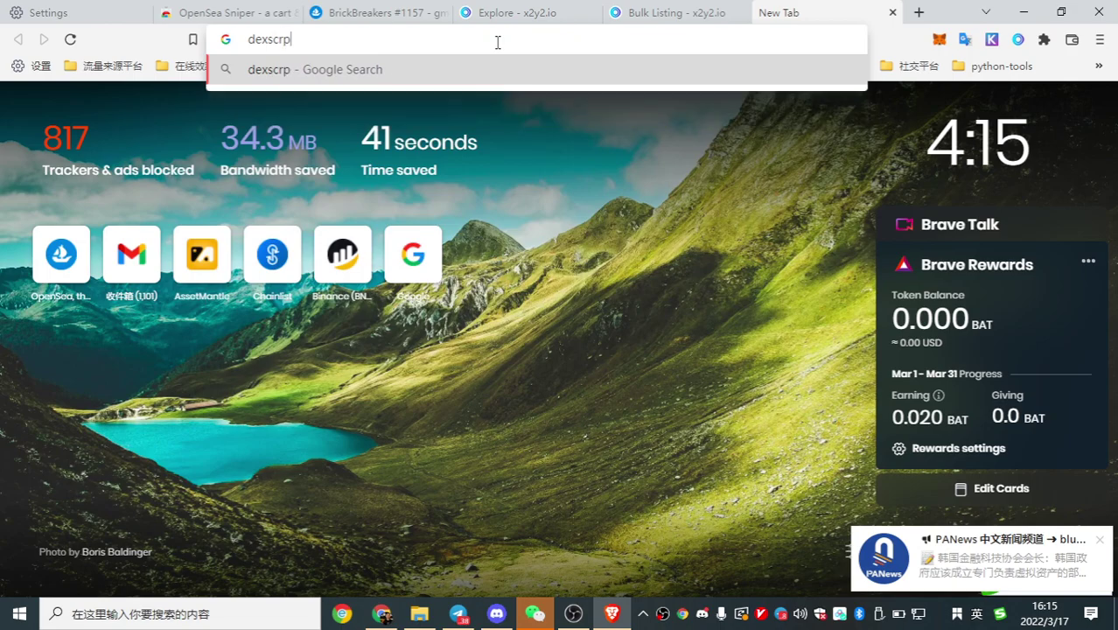
key("BackSpace")
key("BackSpace")
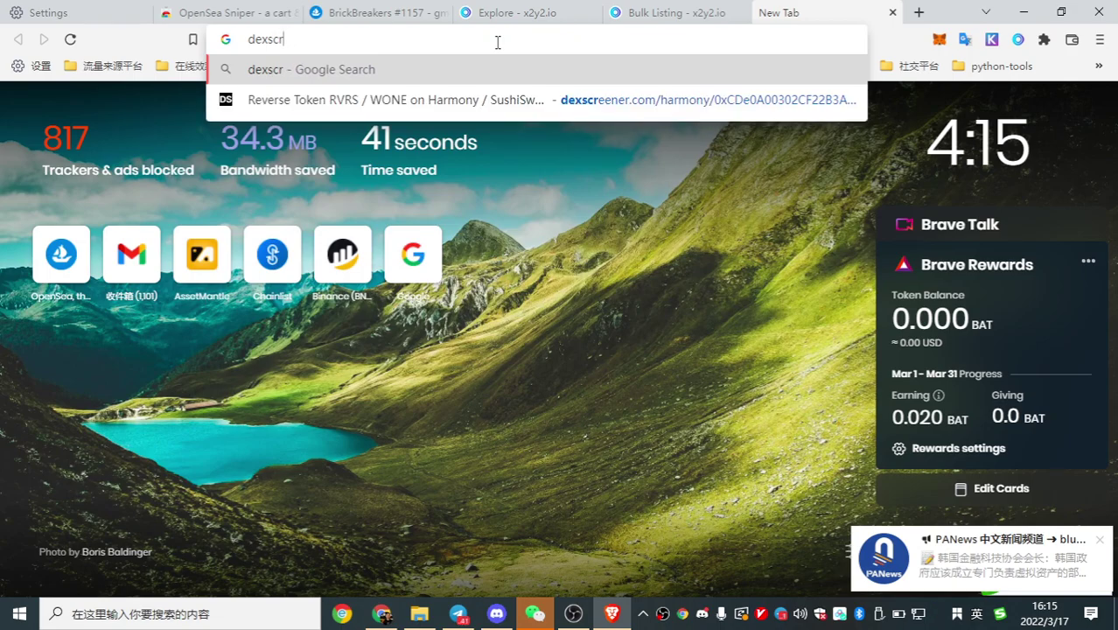
key("BackSpace")
key("BackSpace")
key("BackSpace")
key("BackSpace")
key("BackSpace")
key("BackSpace")
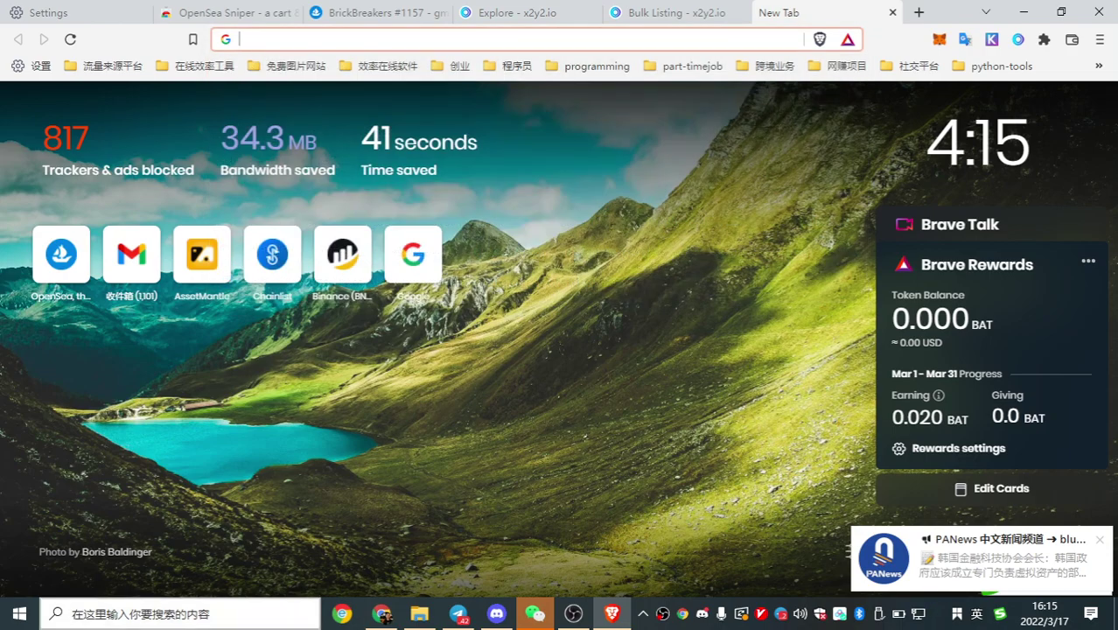
Step: Switch to Chrome to check the X2Y2/WETH token price on DEX Screener, and return to the Bulk Listing page in Brave
left_click(382, 613)
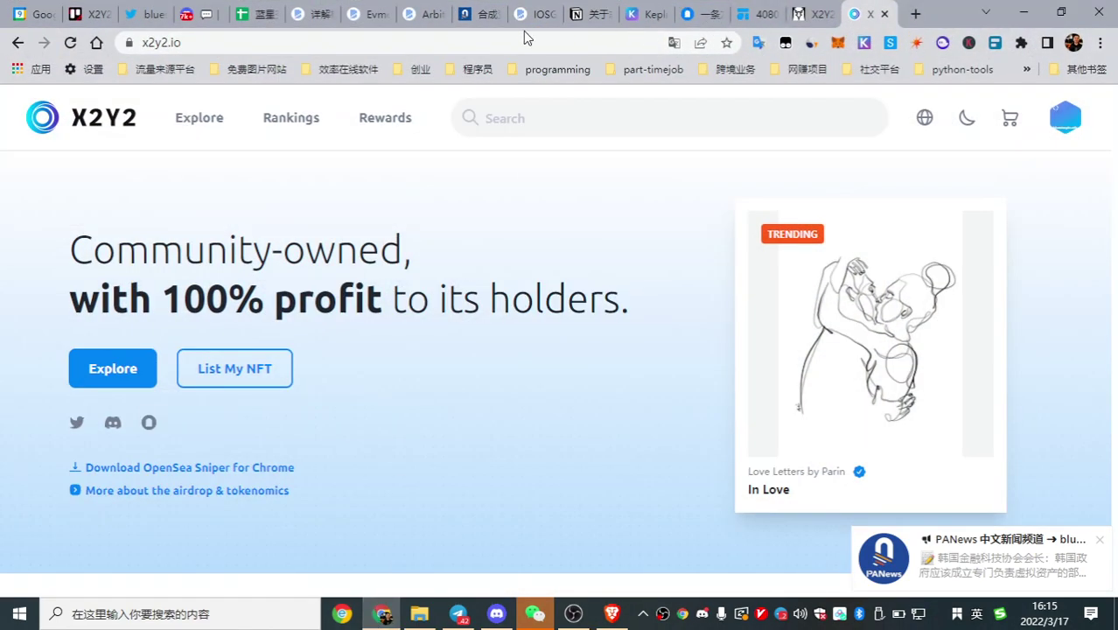
left_click(813, 15)
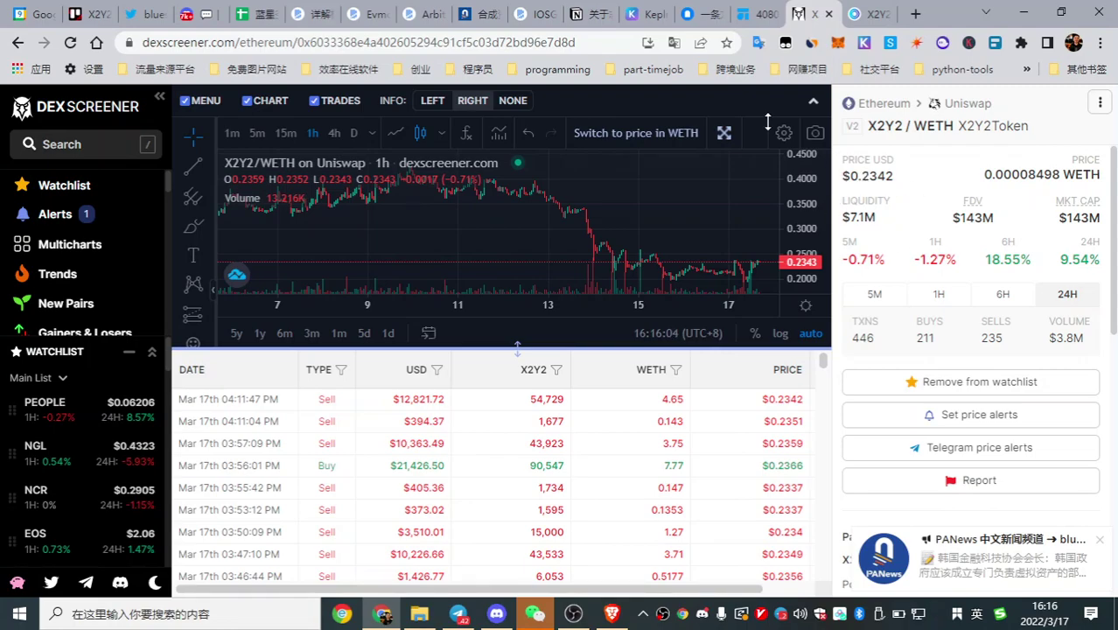
left_click(615, 619)
left_click(678, 12)
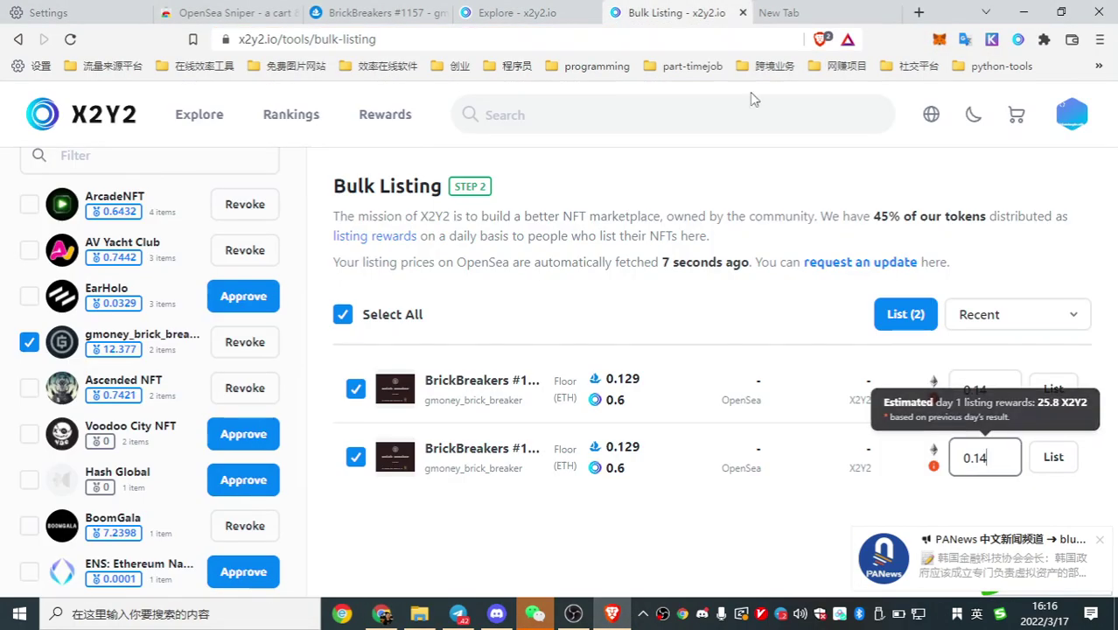
Step: Set the listing price of both BrickBreakers items to 0.15 ETH and dismiss the desktop notification
left_click(994, 394)
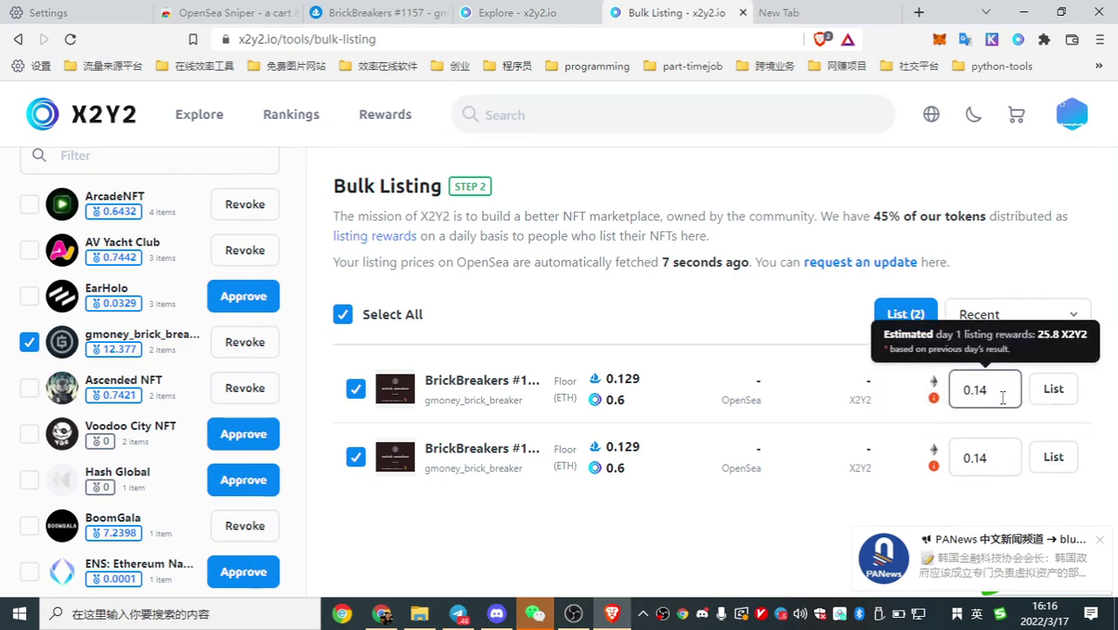
left_click(1002, 457)
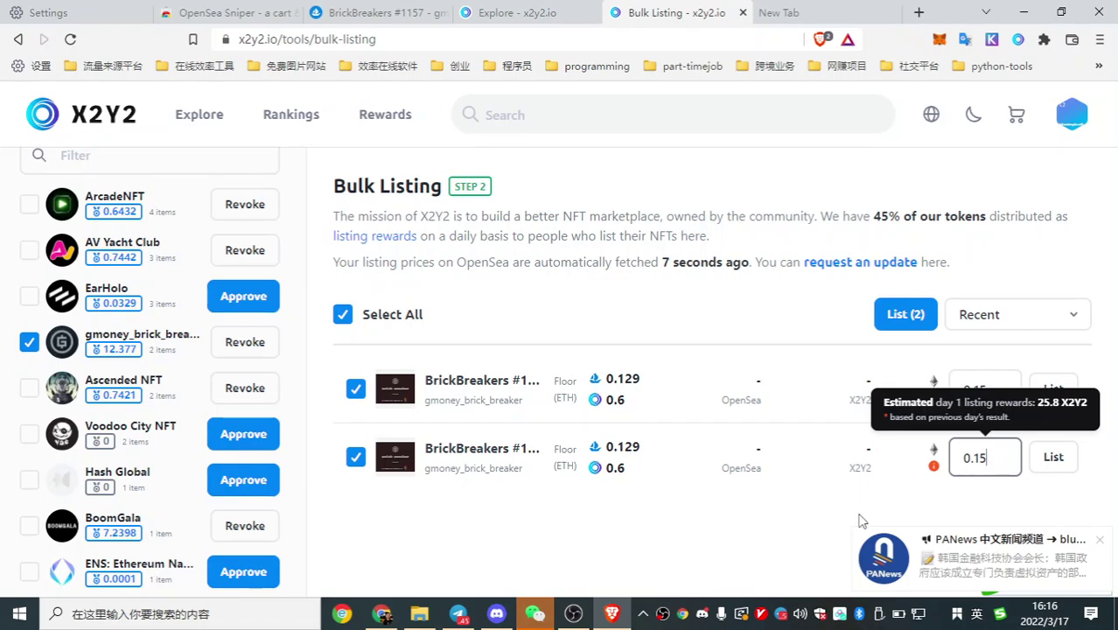
left_click(810, 523)
left_click(1100, 539)
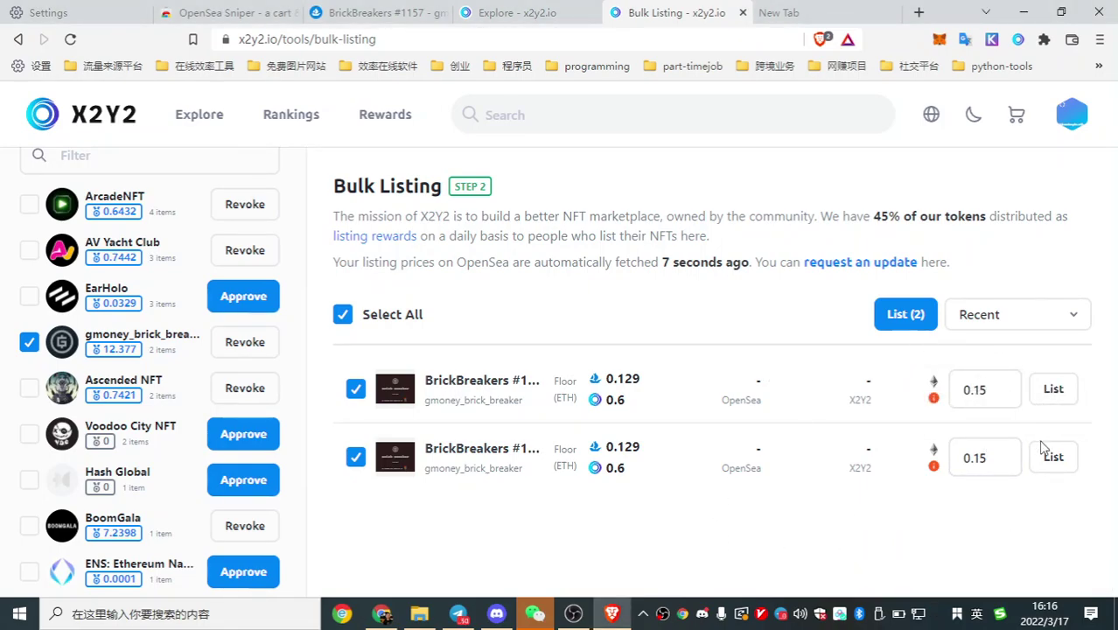
Step: Open the single listing form for BrickBreakers #1128, accepting X2Y2's terms of service with the option not to be asked again
left_click(1054, 393)
left_click(411, 368)
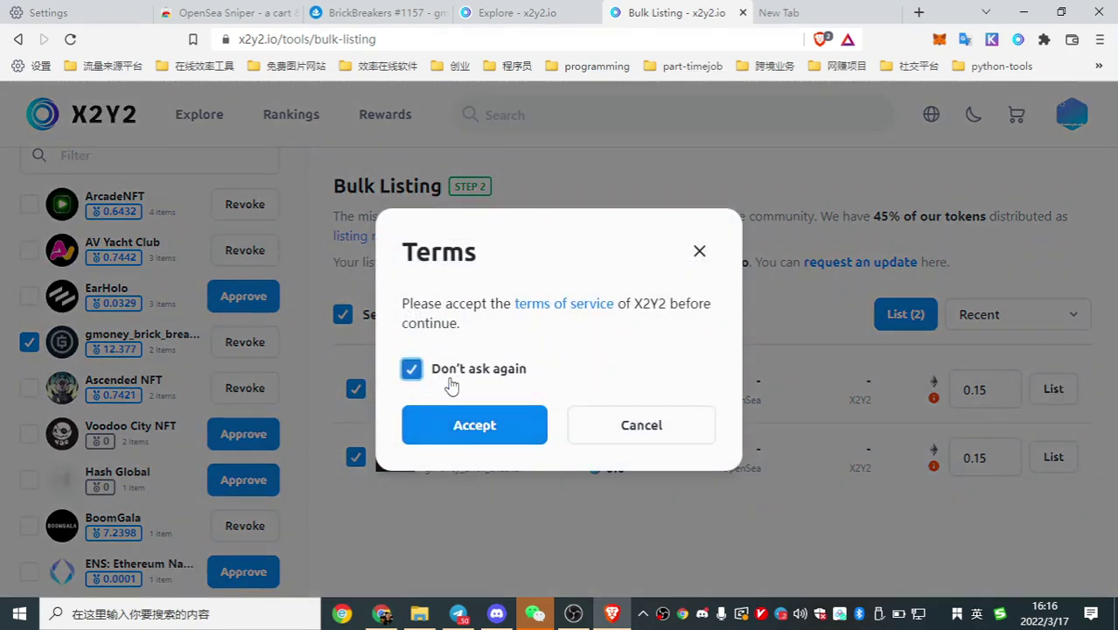
left_click(474, 427)
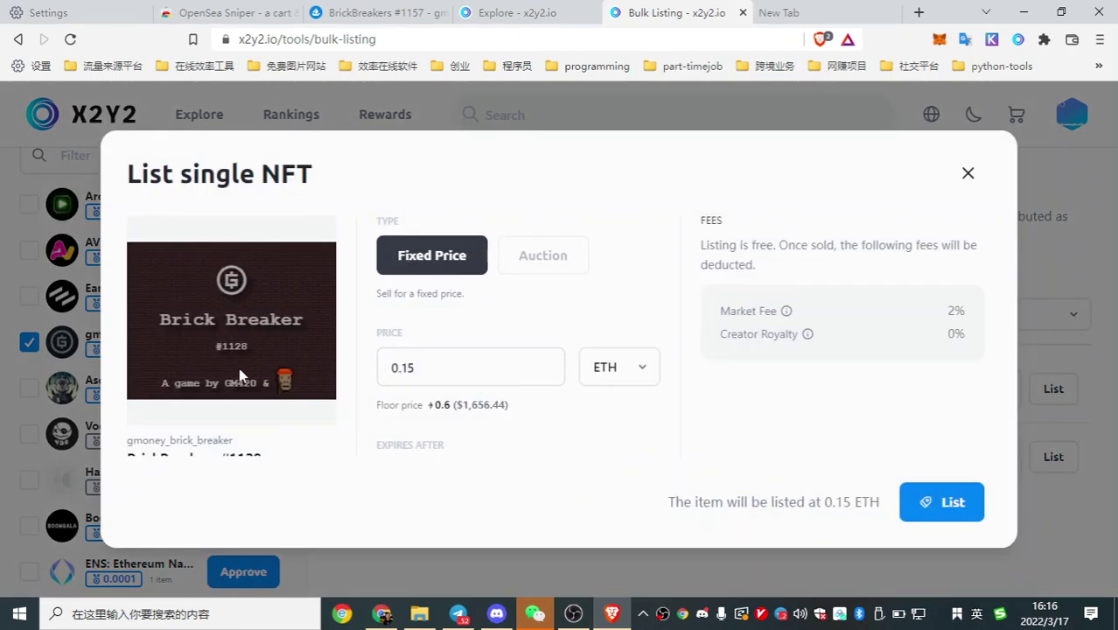
Step: Set the BrickBreakers #1128 listing to expire after 7 days
scroll(262, 411, "down", 1)
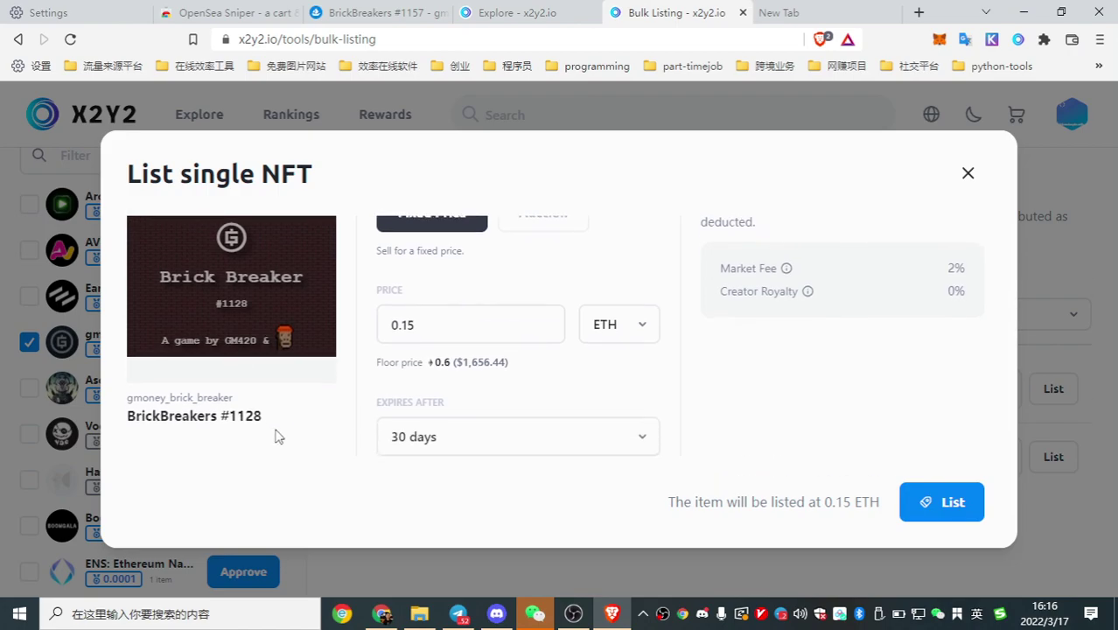
left_click(638, 443)
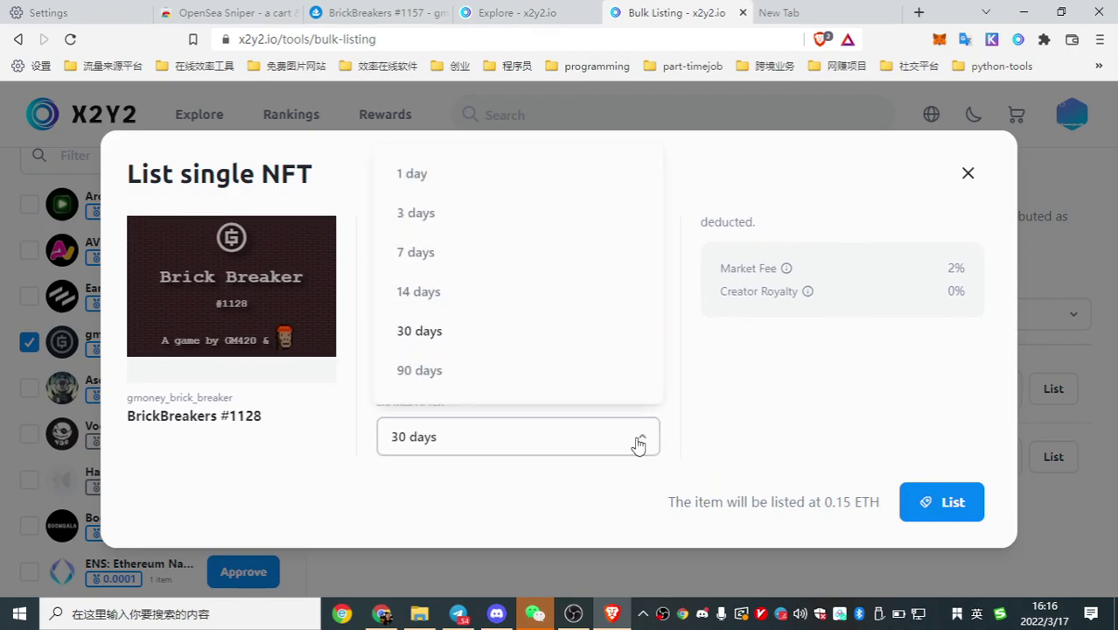
left_click(464, 253)
scroll(582, 453, "up", 1)
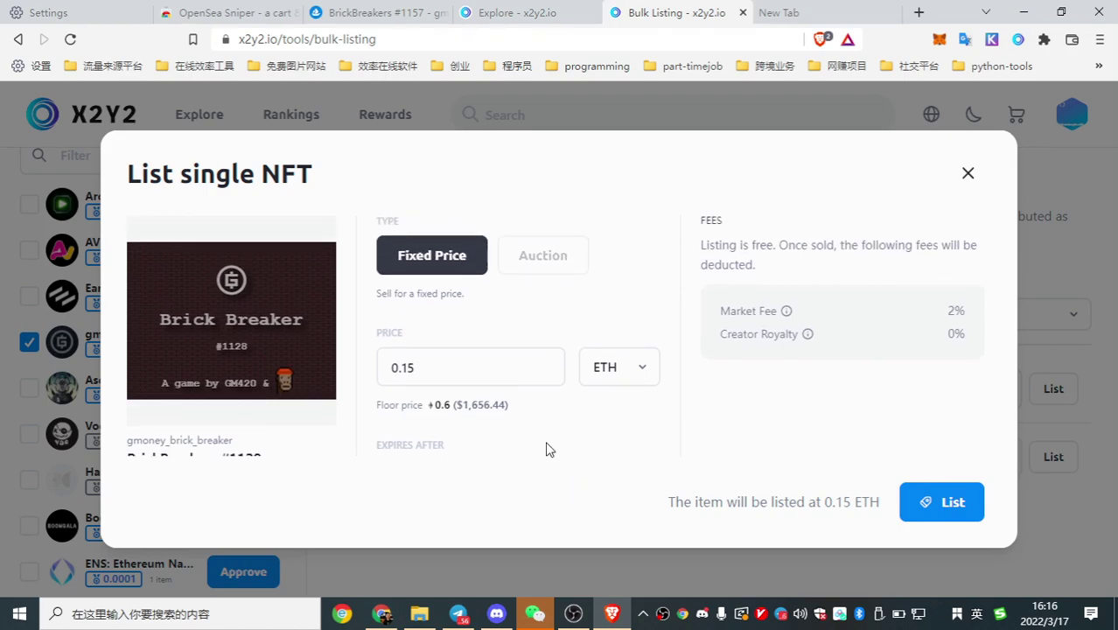
Step: List BrickBreakers #1128 at 0.15 ETH despite the low price and sign the listing request in MetaMask
left_click(938, 504)
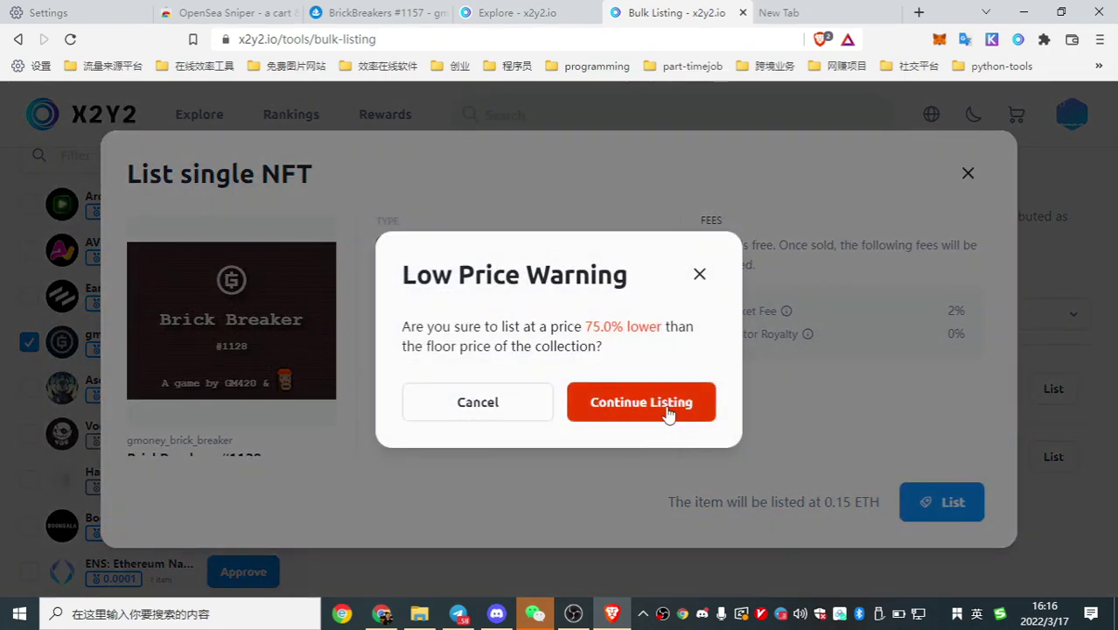
left_click(667, 405)
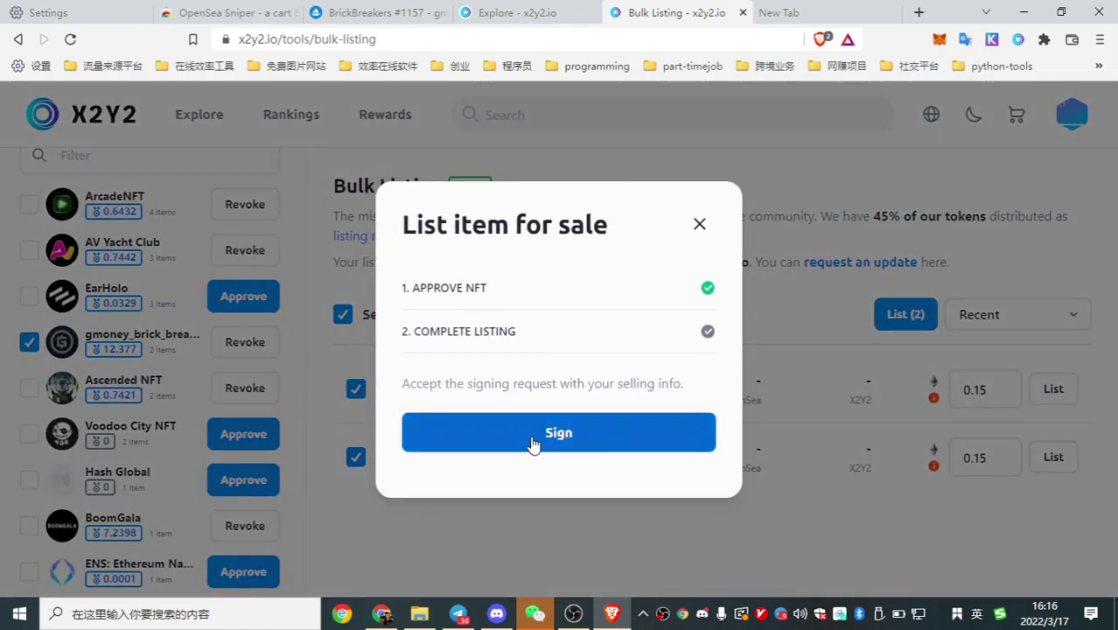
left_click(546, 453)
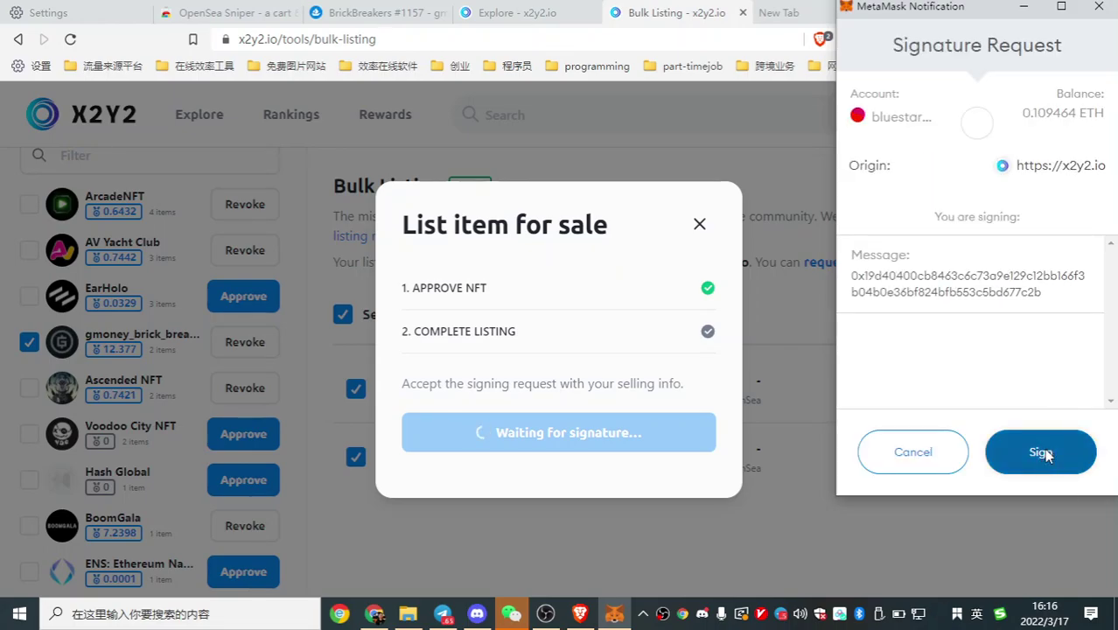
left_click(1043, 449)
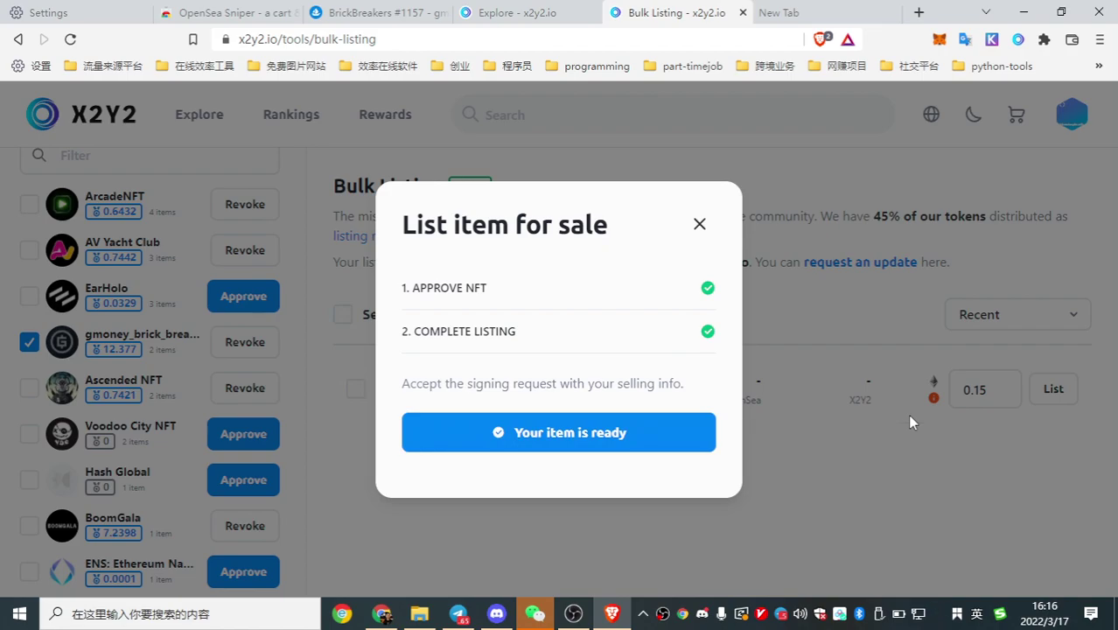
left_click(560, 435)
Step: List BrickBreakers #1157 at a fixed price of 0.15 ETH despite the low price, signing the request in MetaMask
left_click(355, 388)
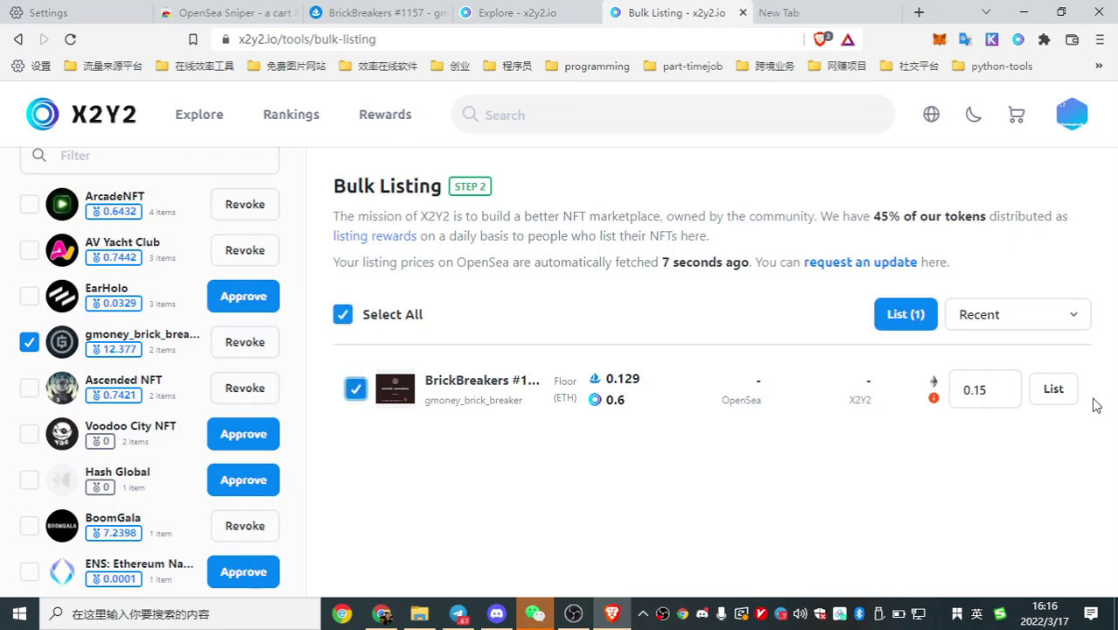
left_click(1054, 390)
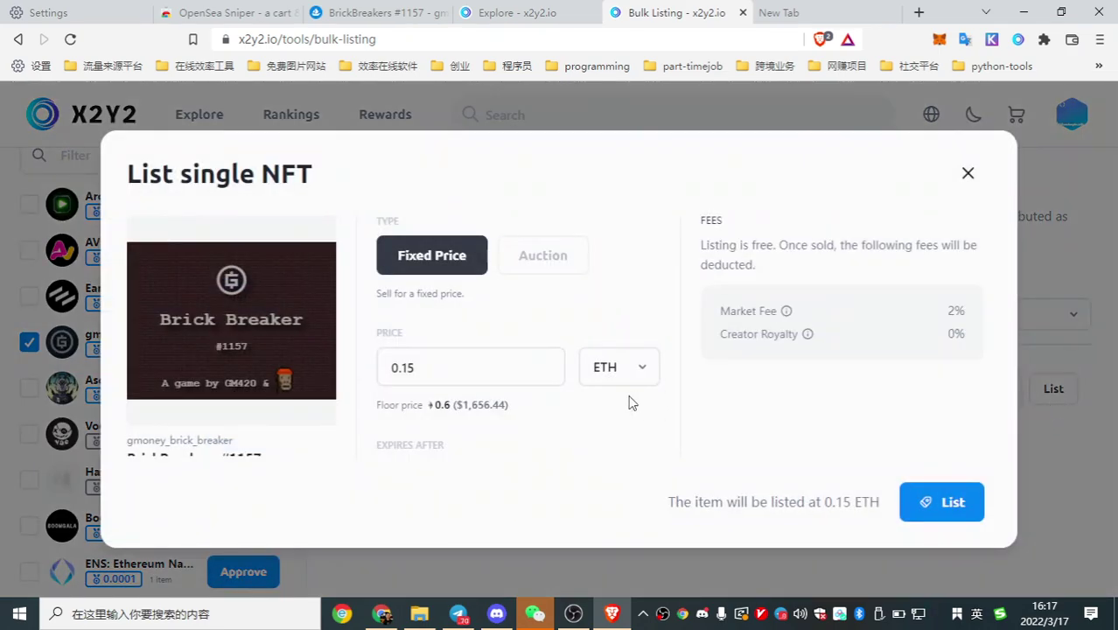
left_click(953, 497)
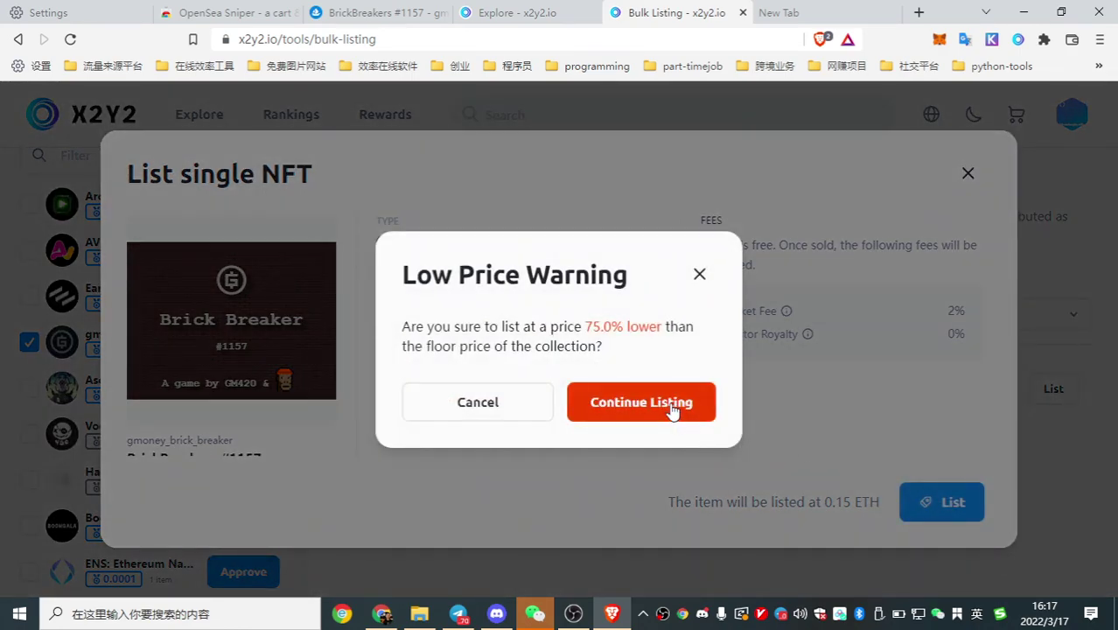
left_click(670, 405)
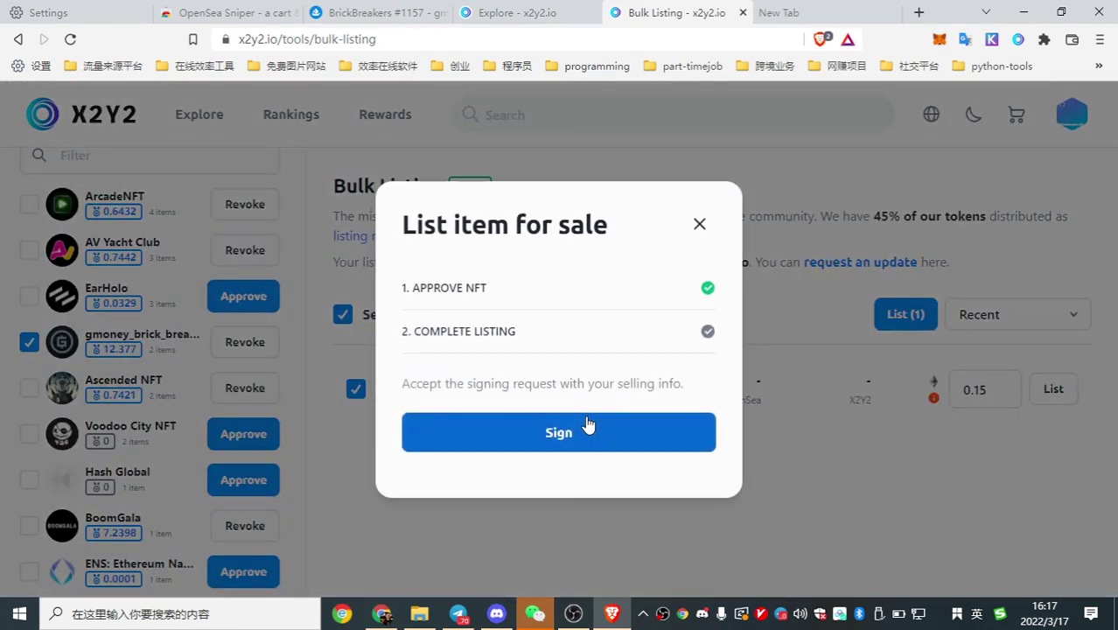
left_click(560, 441)
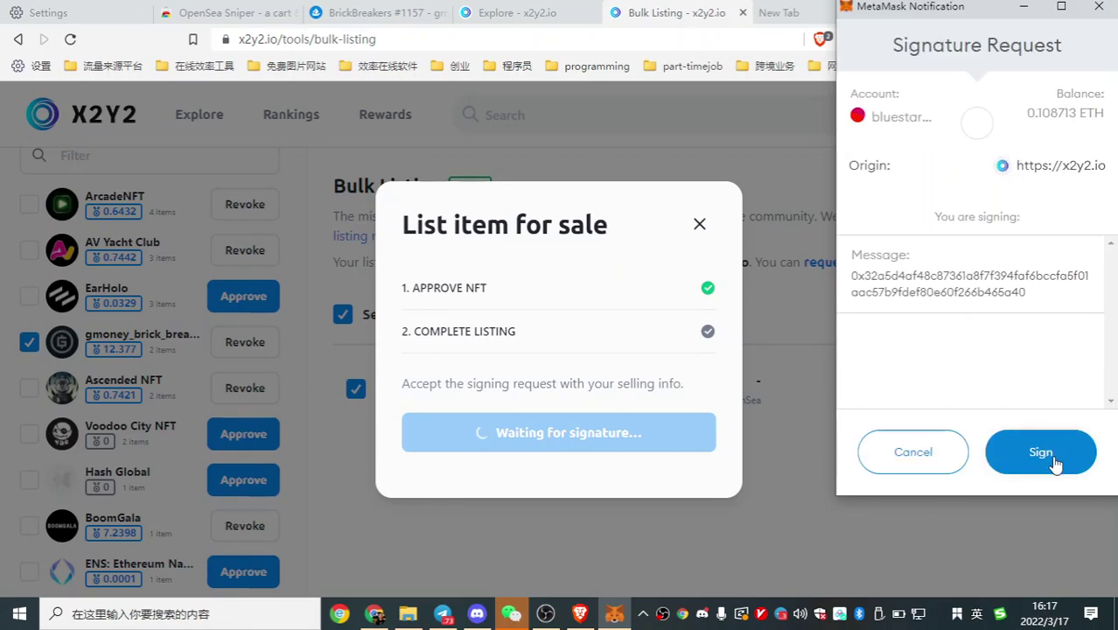
left_click(1053, 454)
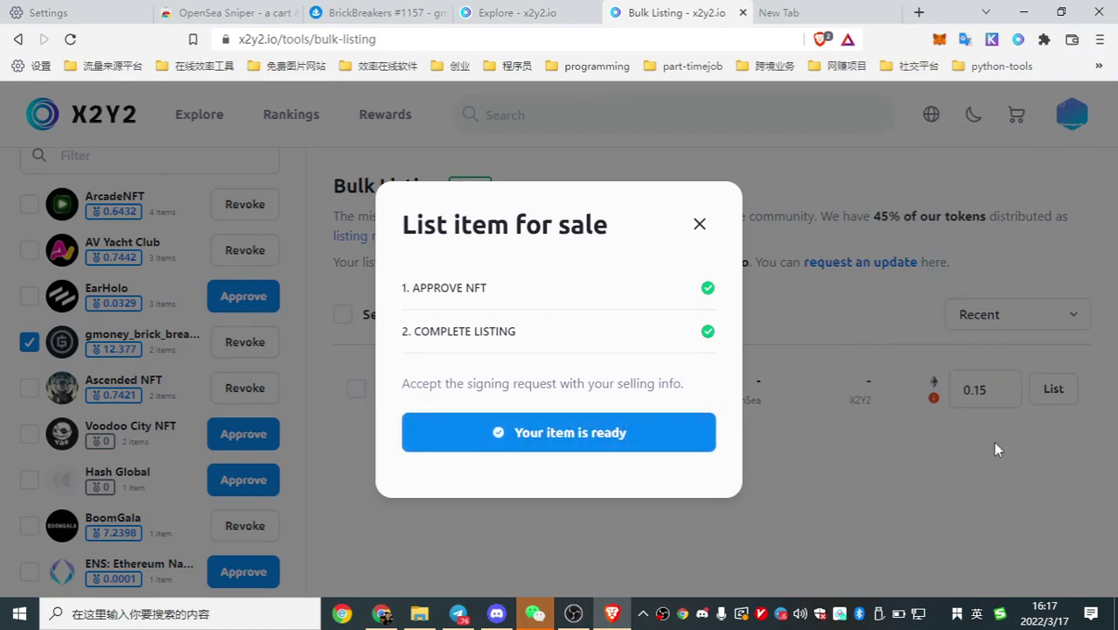
left_click(699, 226)
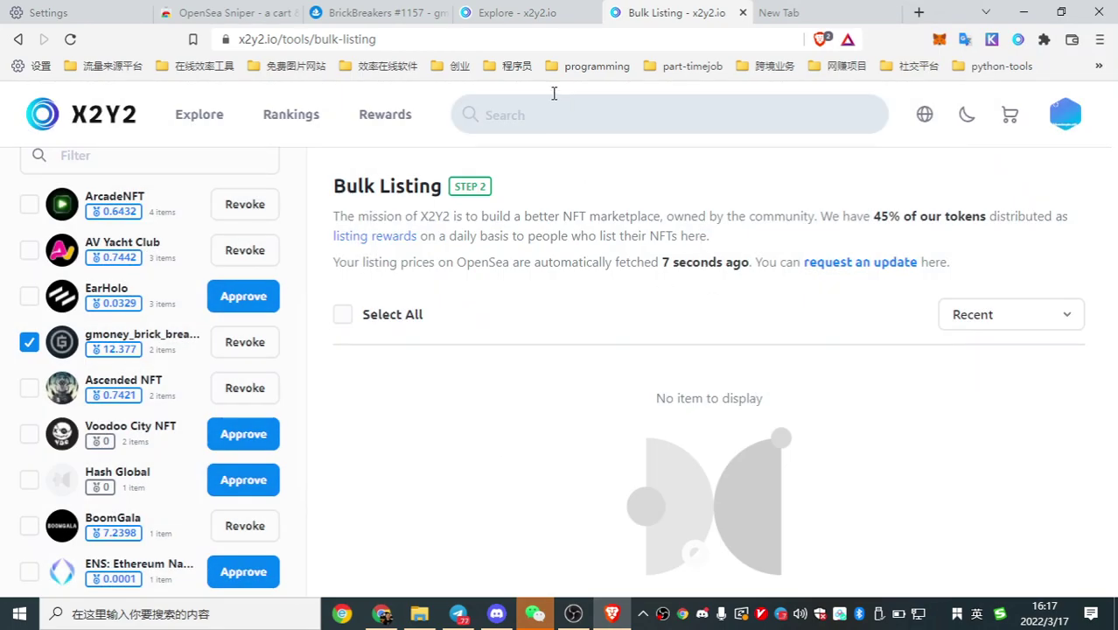
Step: Search X2Y2 for "gmoney", open the Gmoney Brick Breaker collection and check its lowest-priced listed items
left_click(534, 116)
type("gomo")
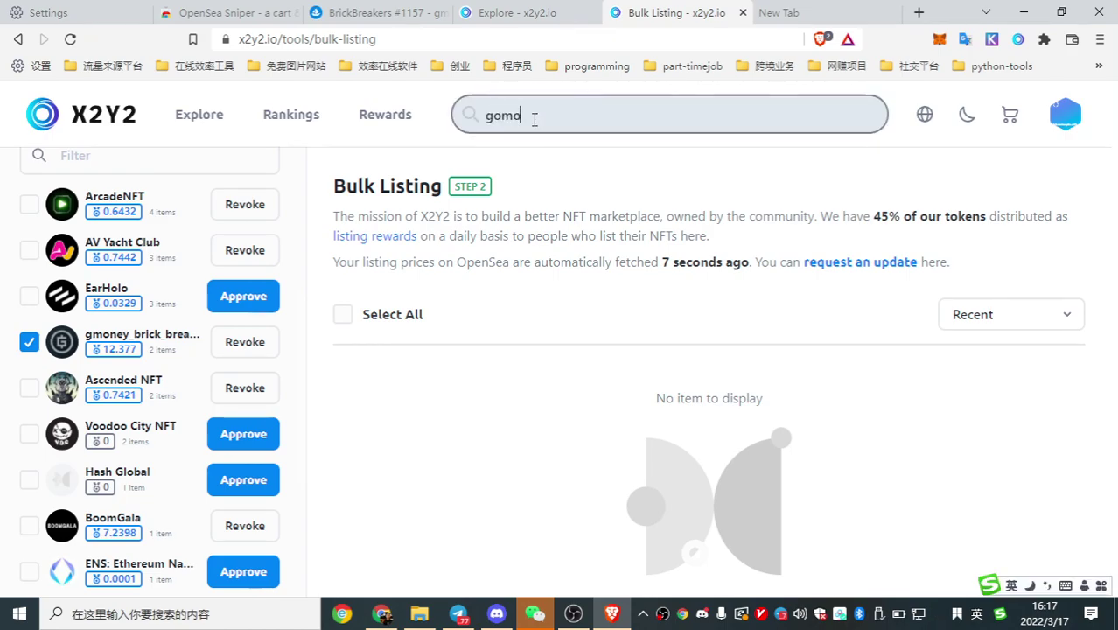
type("e")
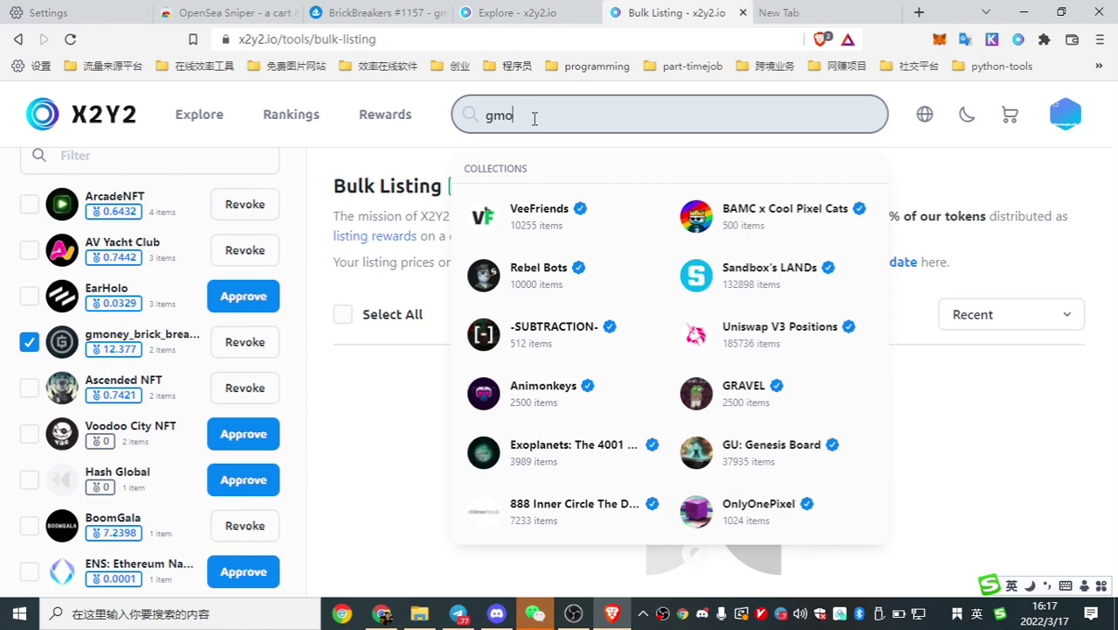
type("ney")
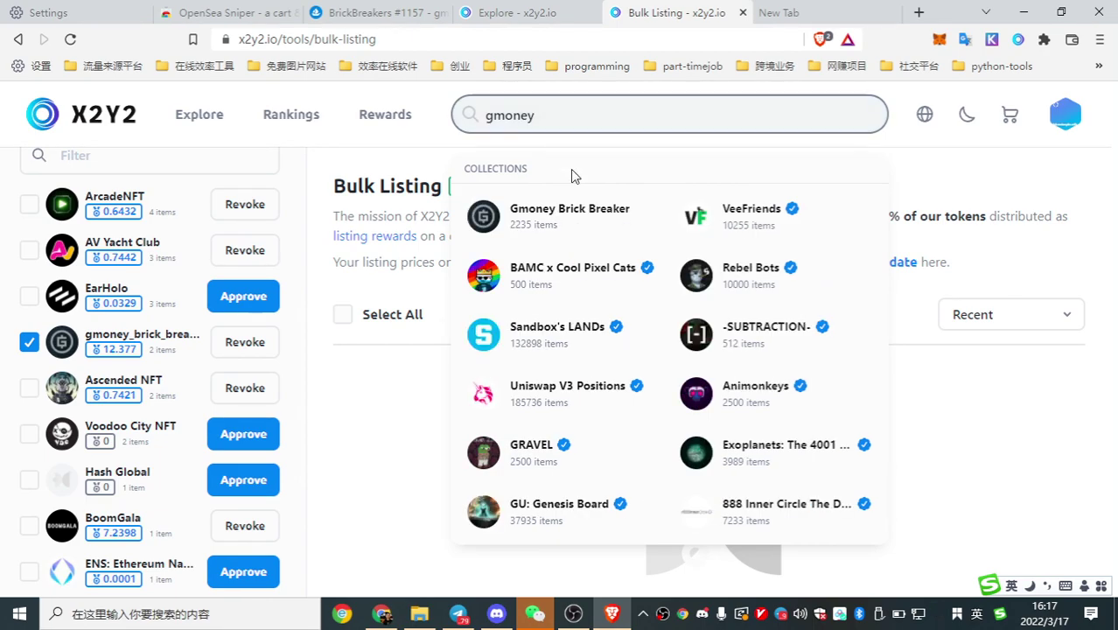
left_click(562, 226)
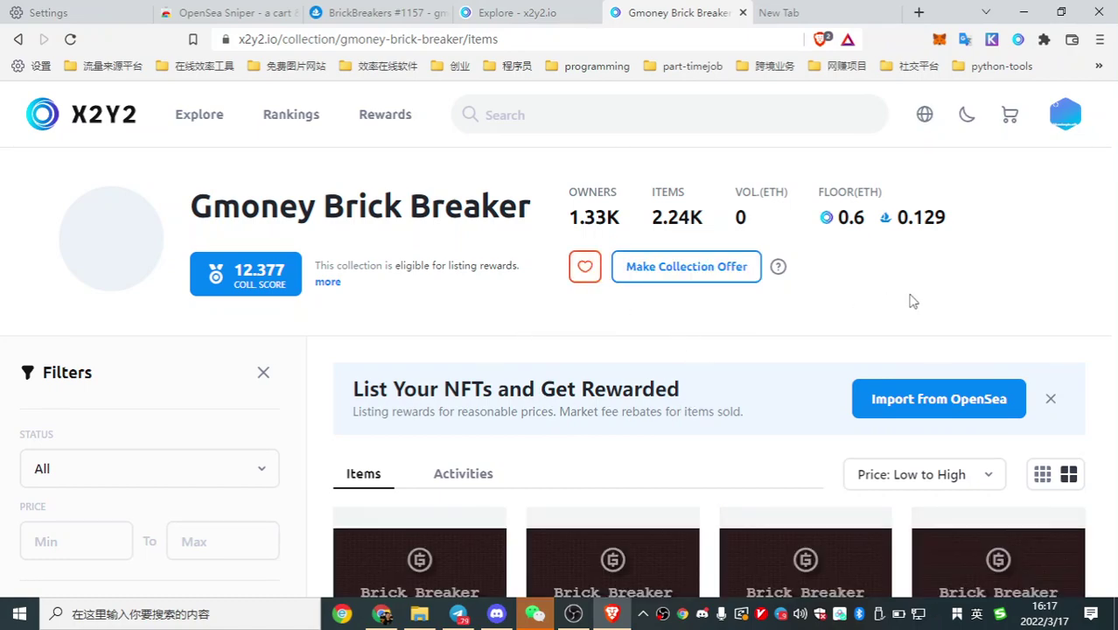
scroll(959, 296, "down", 2)
scroll(960, 296, "down", 2)
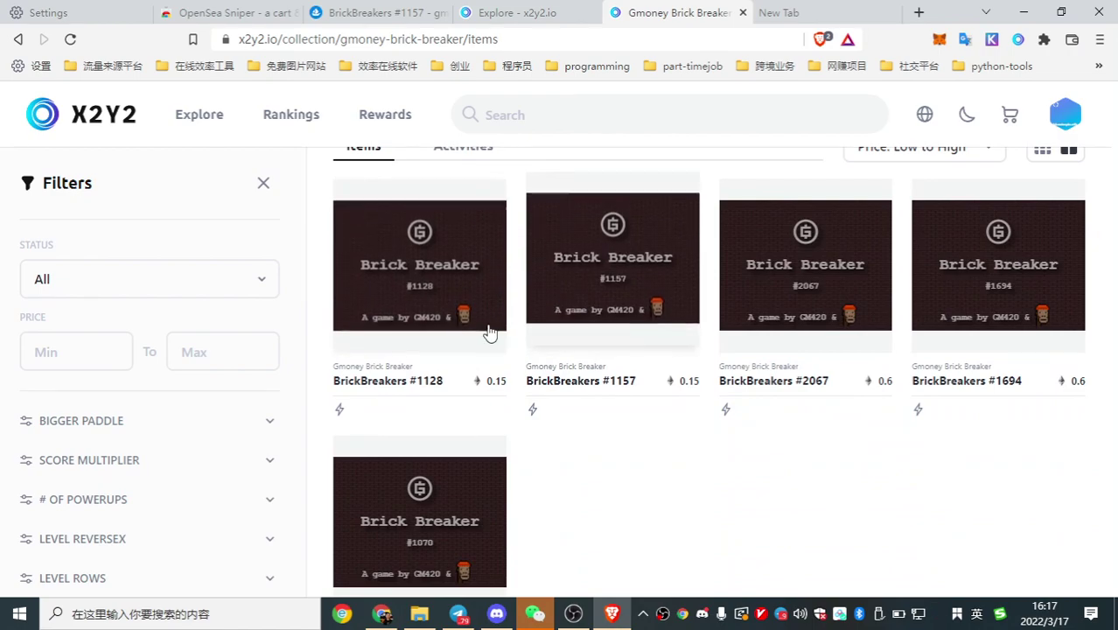
scroll(459, 204, "up", 4)
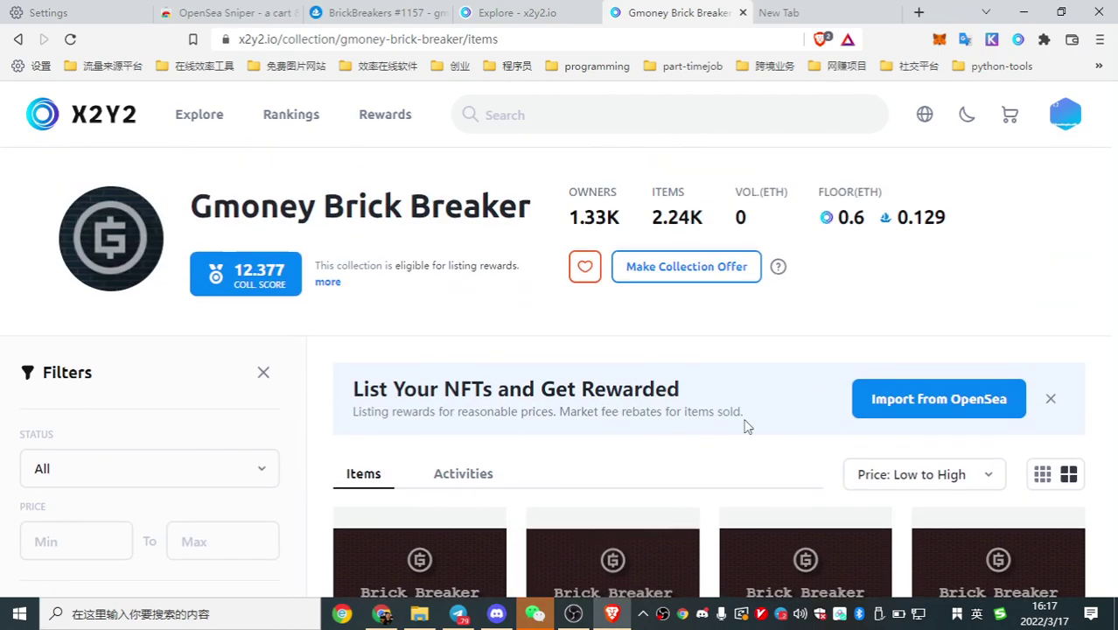
Step: Open X2Y2's Rewards page and review the NFT Listing reward rules, collectable amount and snapshot details
left_click(386, 125)
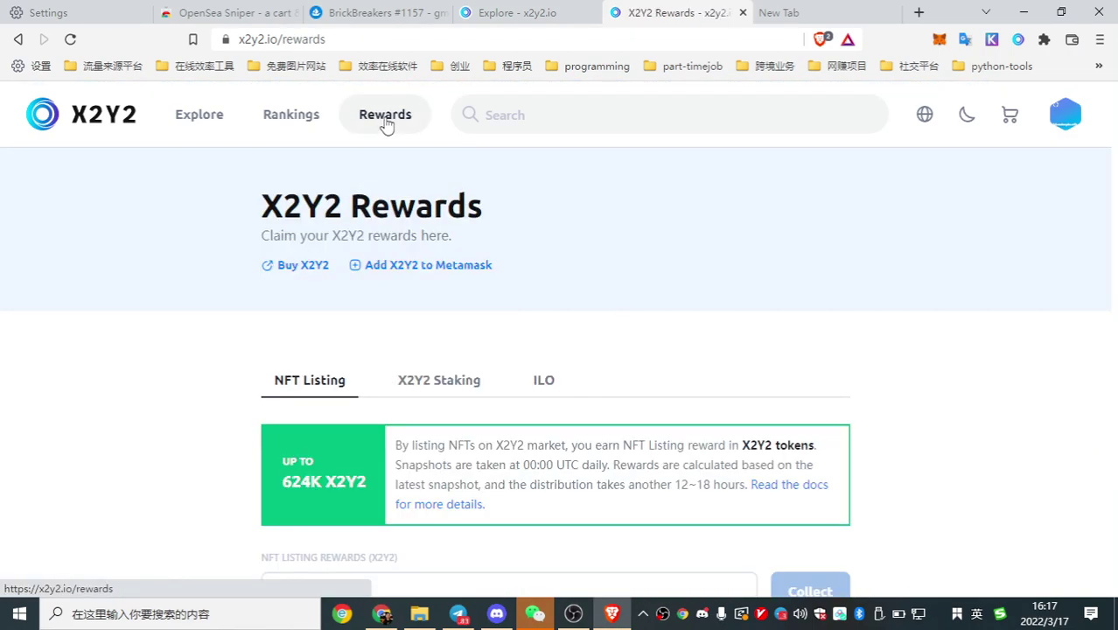
scroll(629, 290, "down", 5)
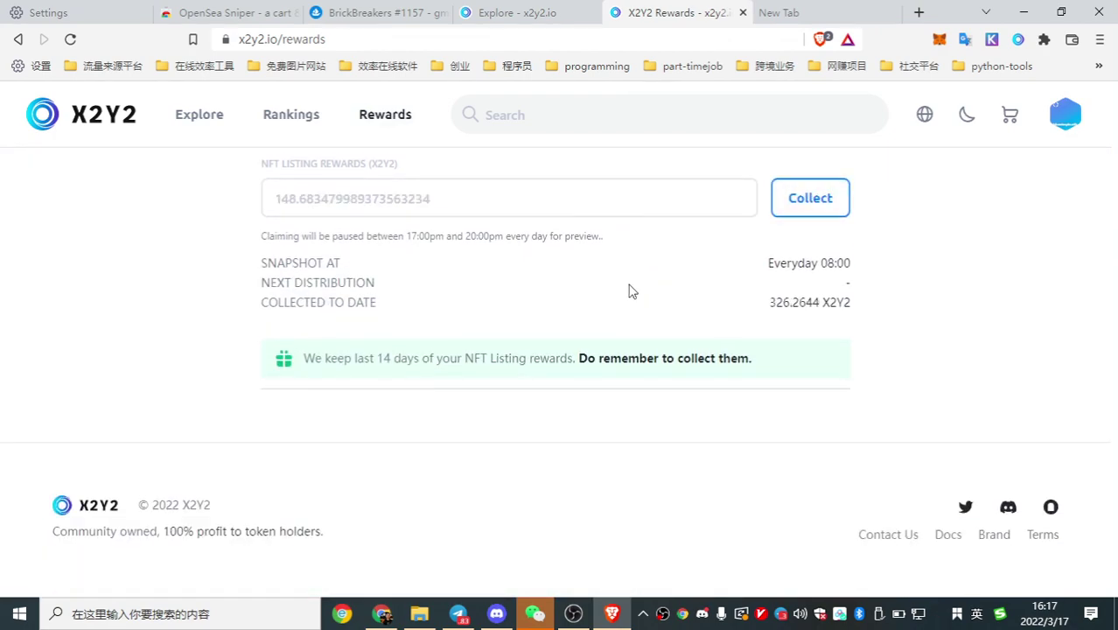
scroll(631, 289, "up", 3)
scroll(598, 298, "down", 2)
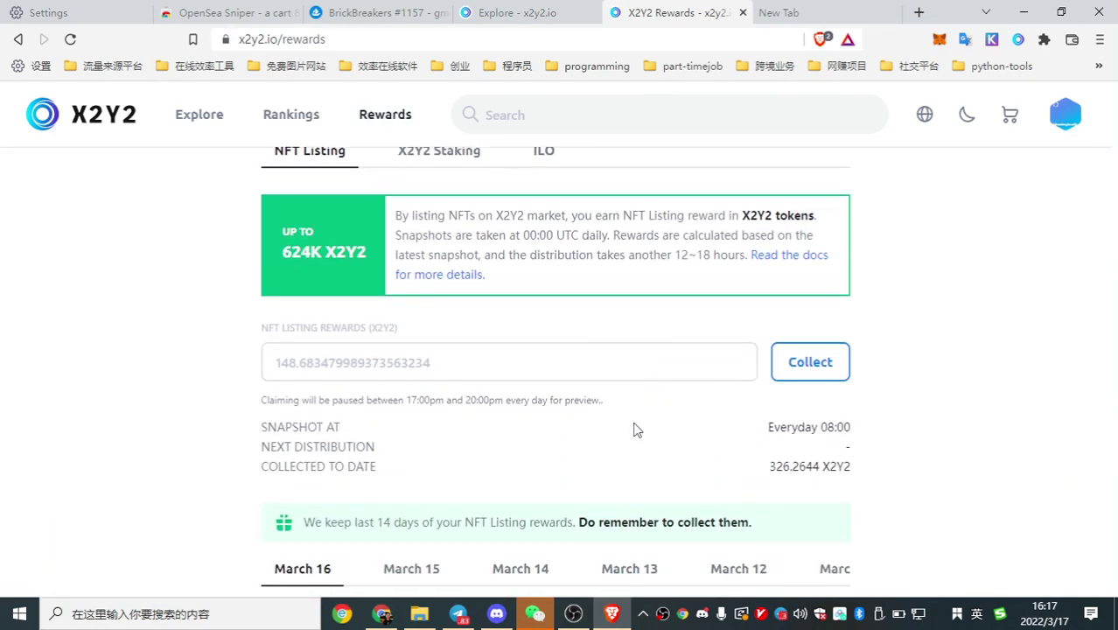
scroll(560, 385, "up", 3)
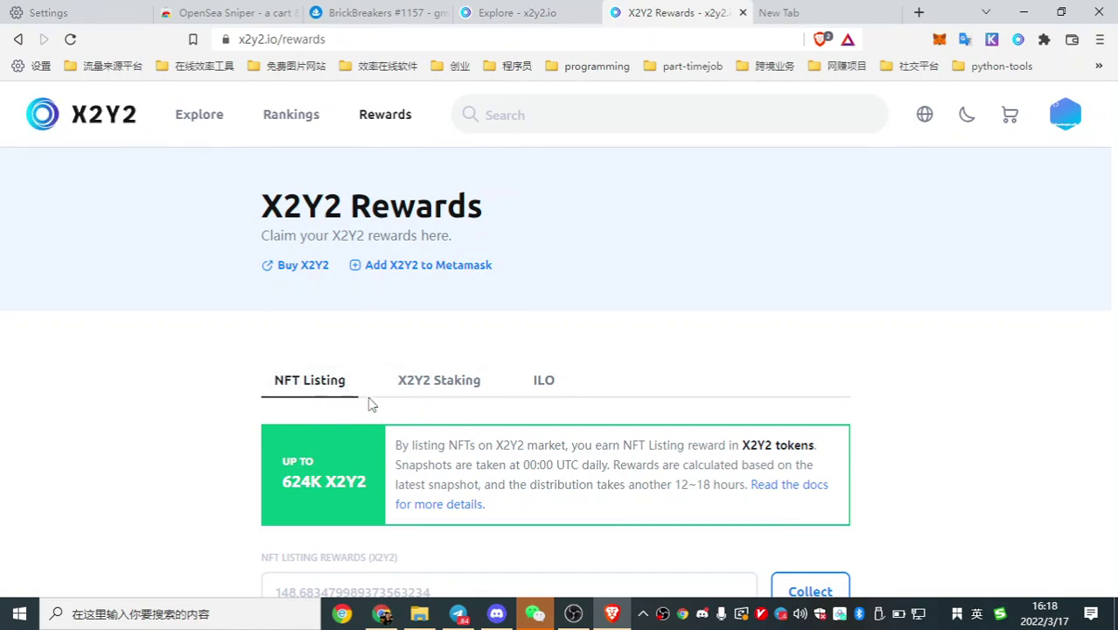
scroll(461, 366, "down", 3)
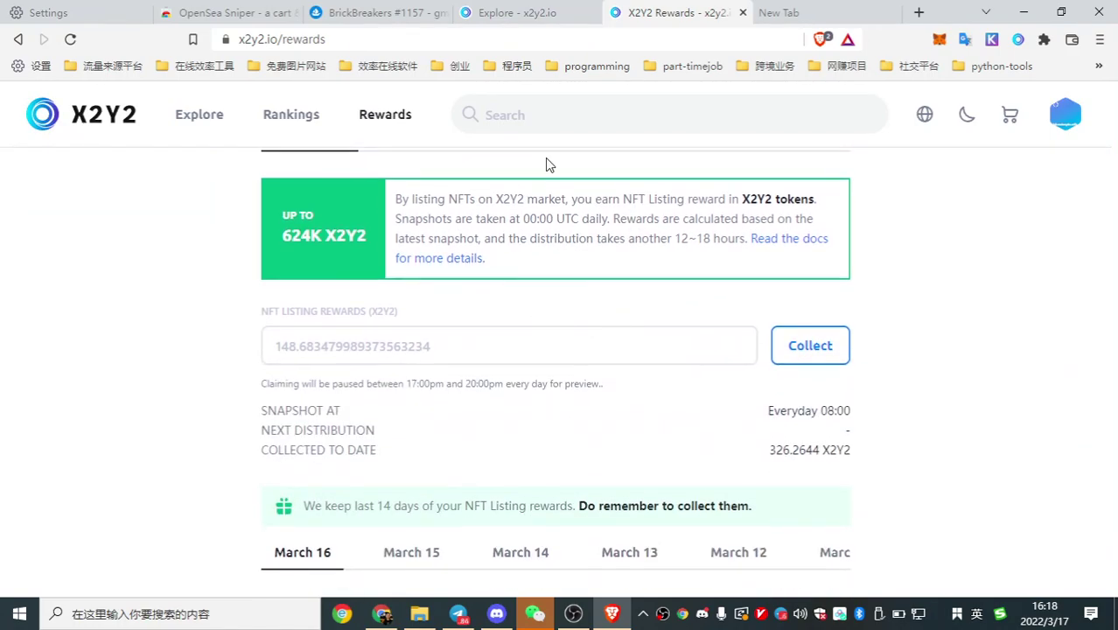
scroll(575, 252, "up", 2)
Step: Examine the March 16 listing rewards for each listed NFT and compare them with the collectable rewards summary
scroll(517, 293, "down", 5)
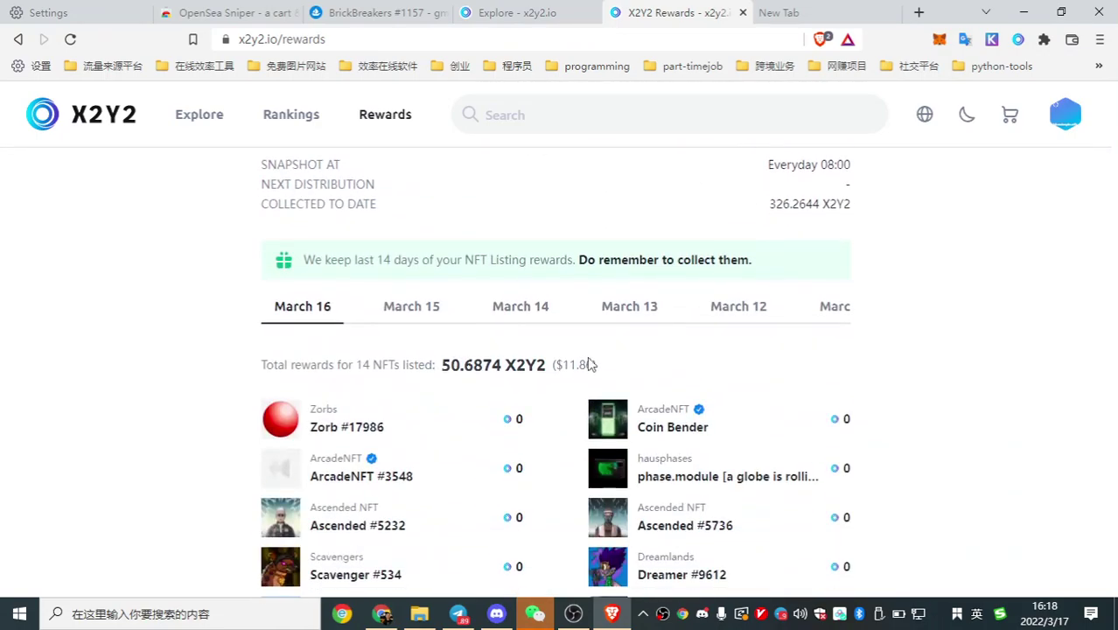
scroll(717, 385, "down", 3)
scroll(716, 387, "up", 3)
scroll(716, 387, "down", 3)
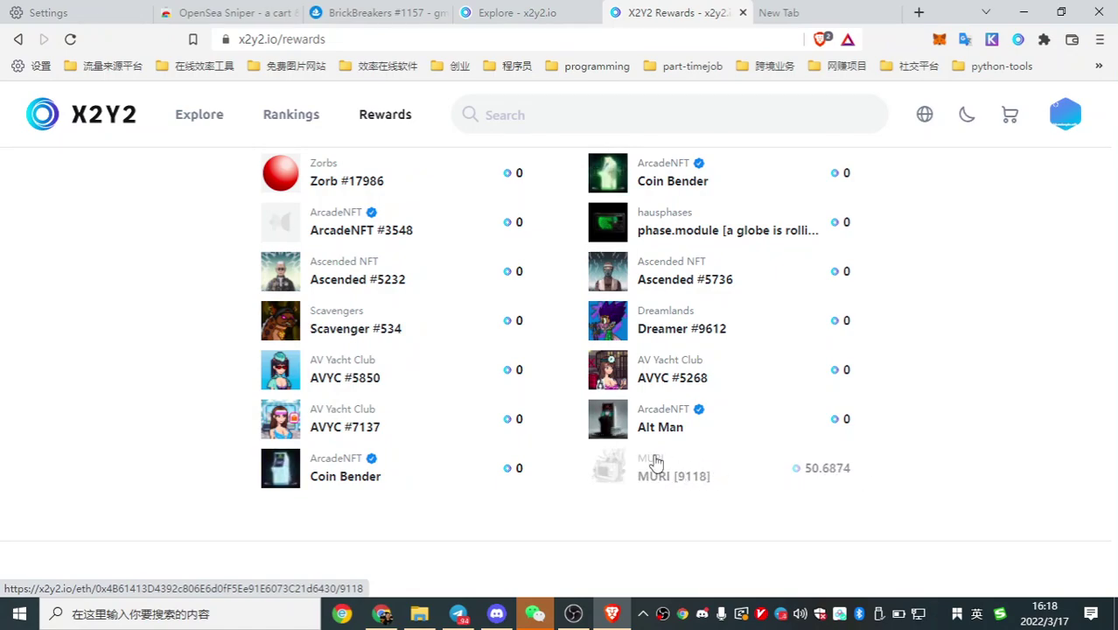
scroll(380, 280, "up", 2)
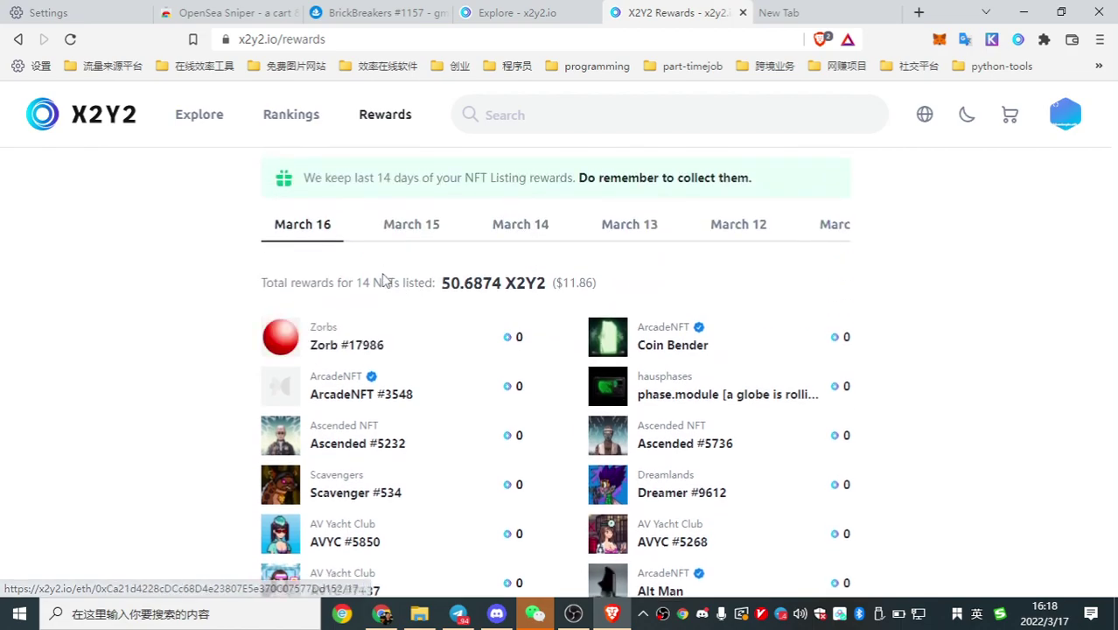
scroll(411, 378, "up", 3)
scroll(537, 351, "up", 1)
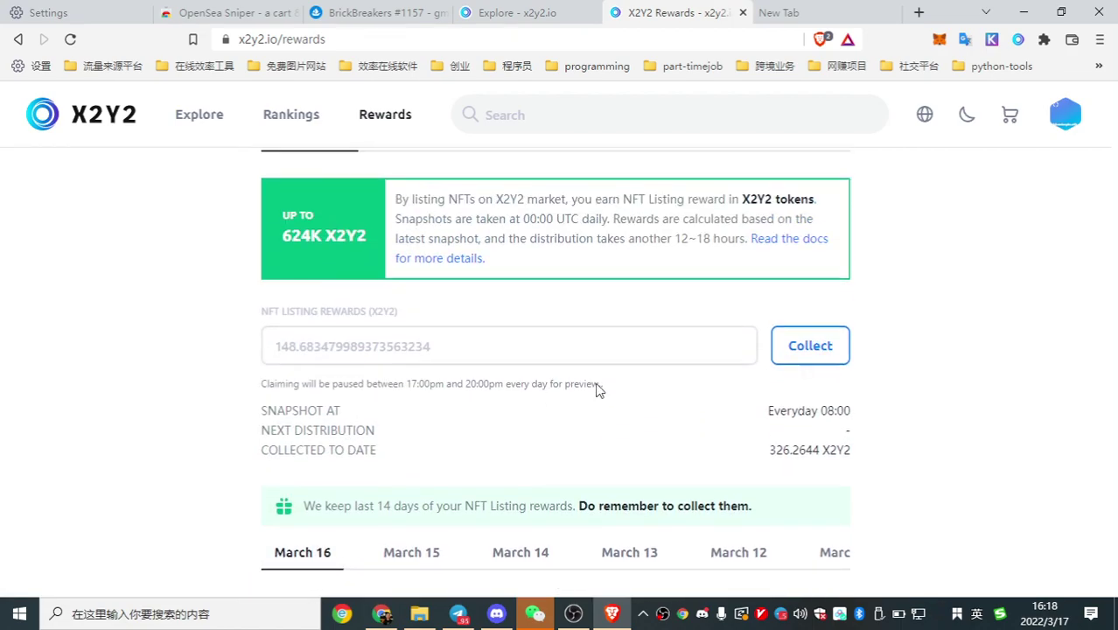
scroll(627, 387, "up", 3)
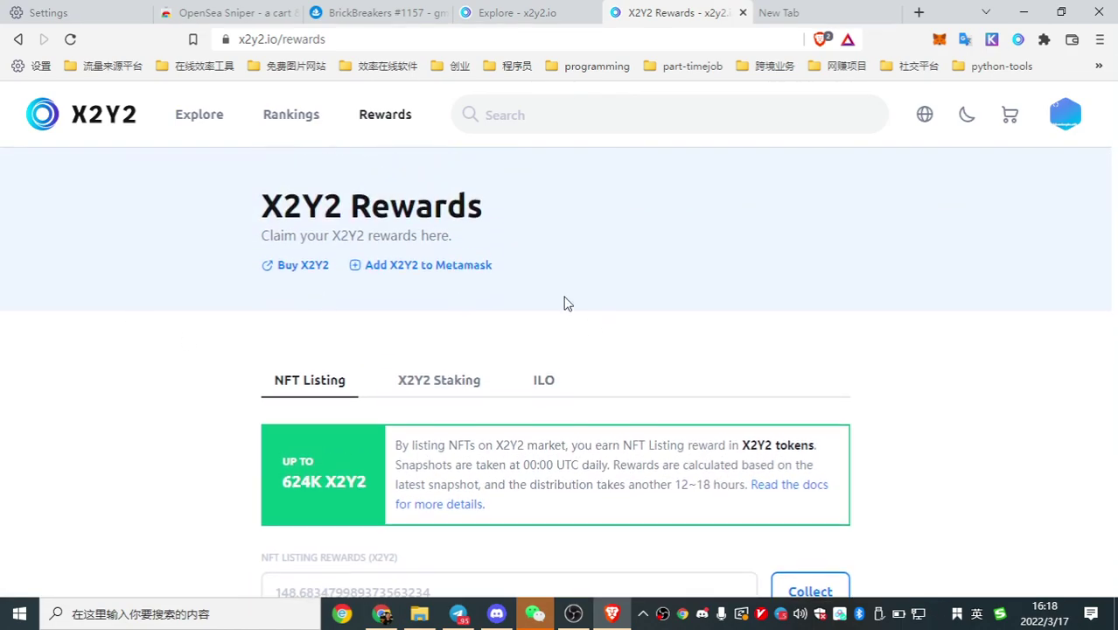
scroll(713, 372, "down", 3)
scroll(679, 372, "up", 3)
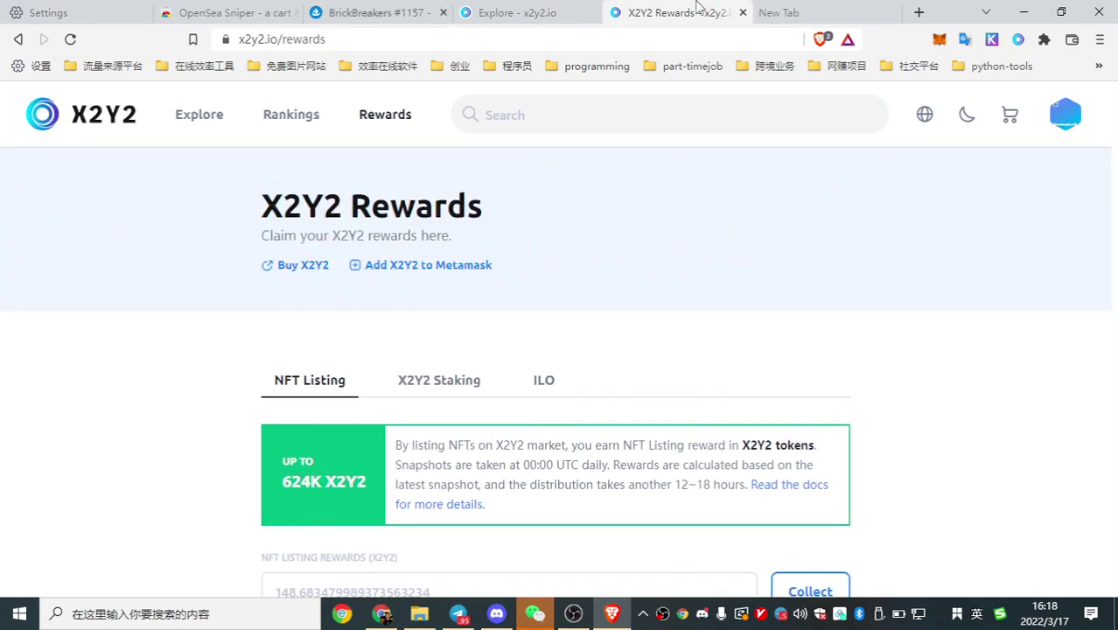